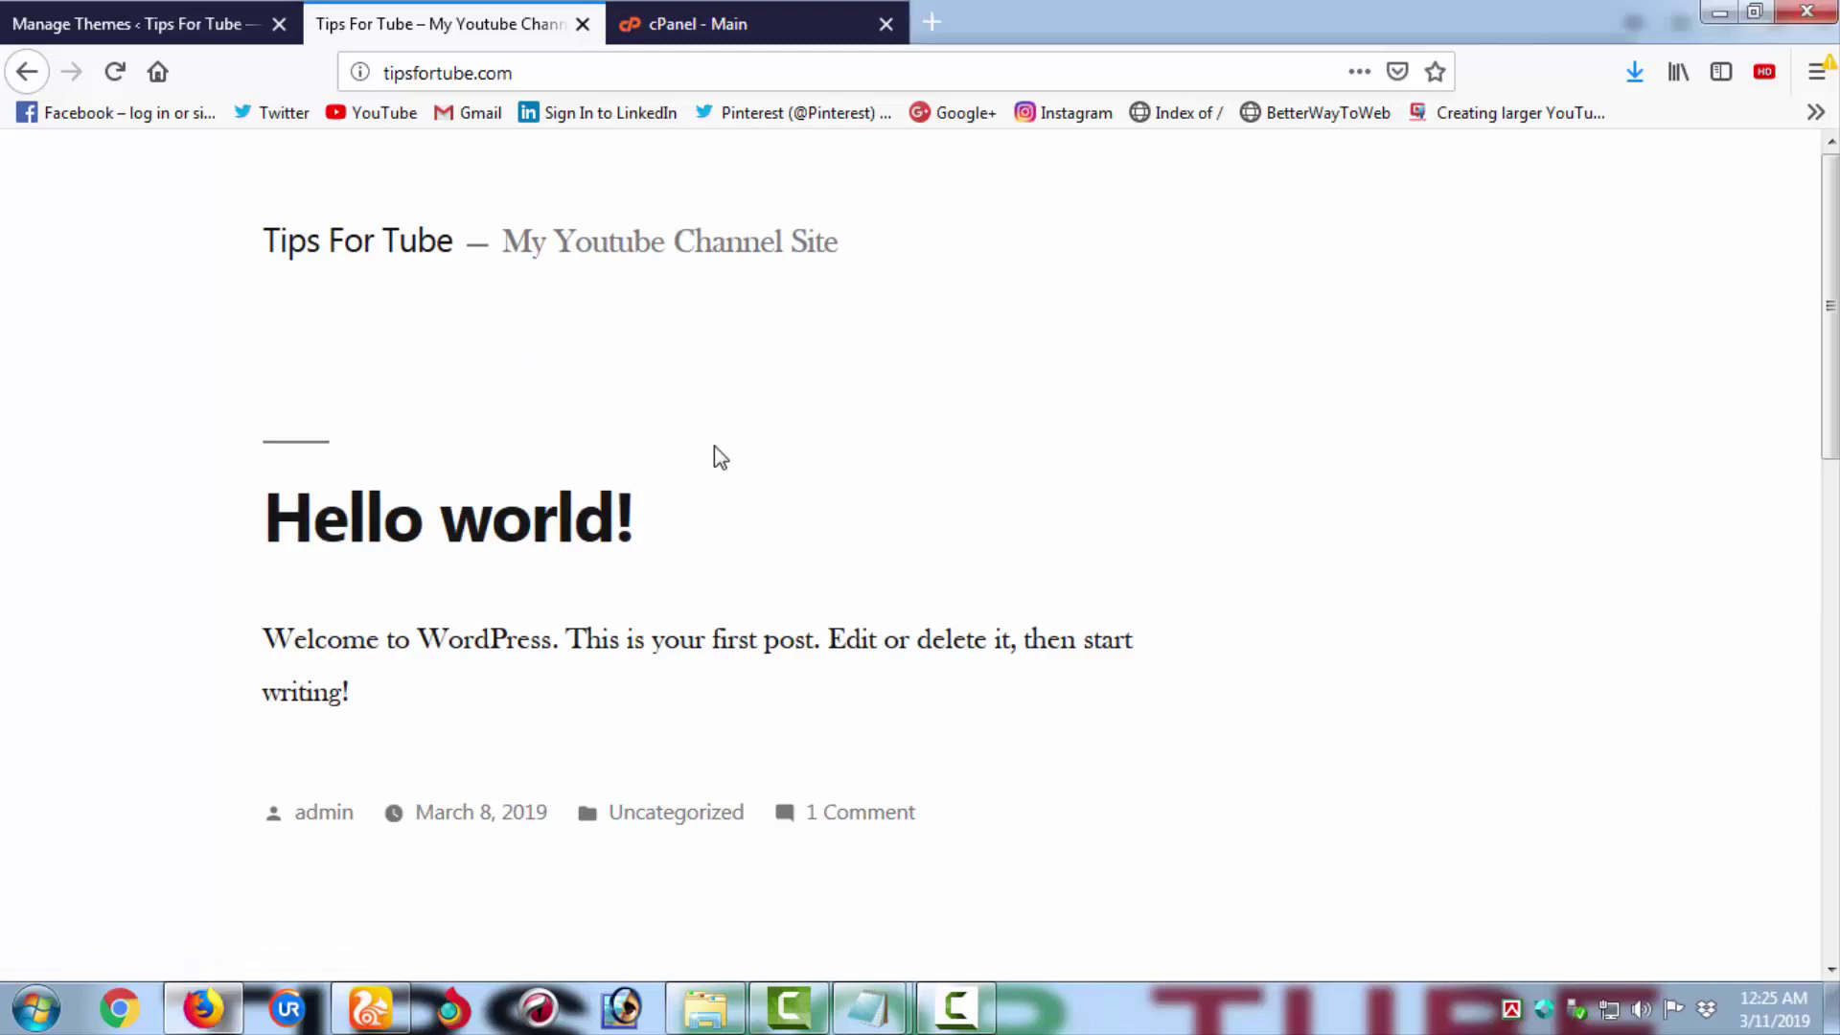
- Look over the live site's front page with its default theme, from the header down to the widgets
scroll(719, 445, down, 10)
scroll(721, 433, up, 10)
scroll(777, 523, down, 10)
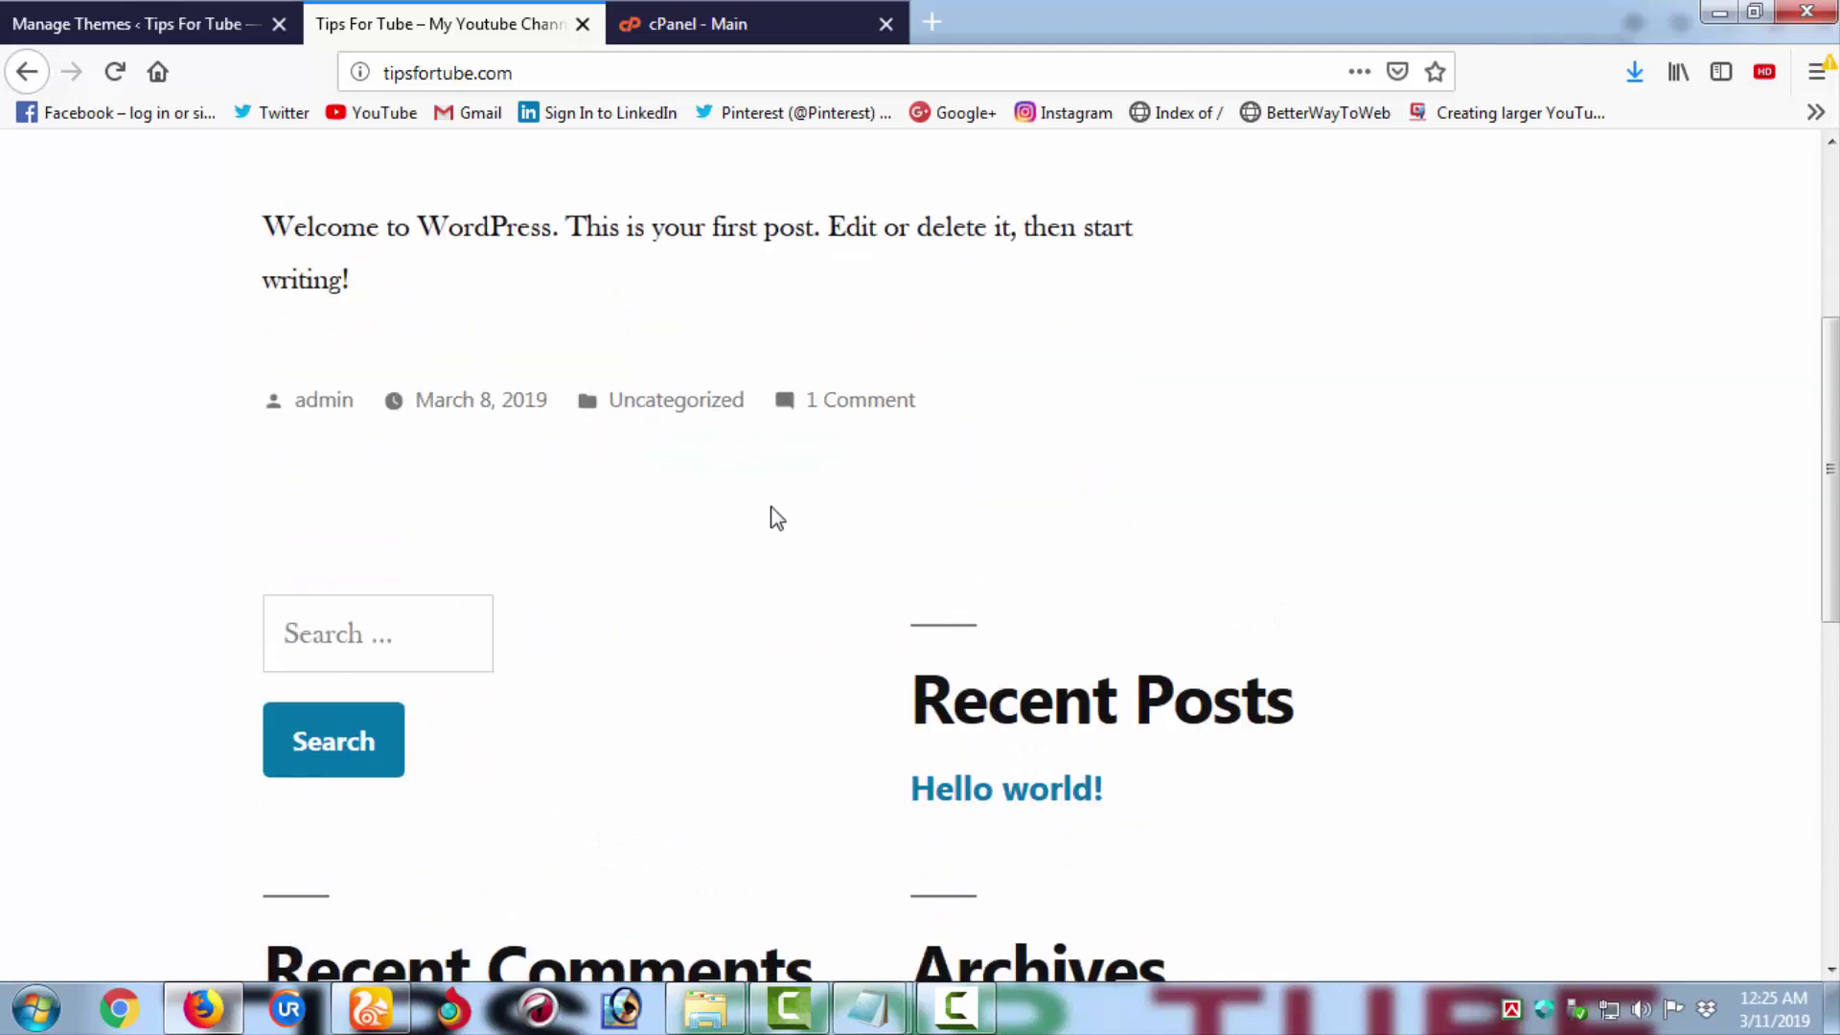
scroll(776, 518, up, 10)
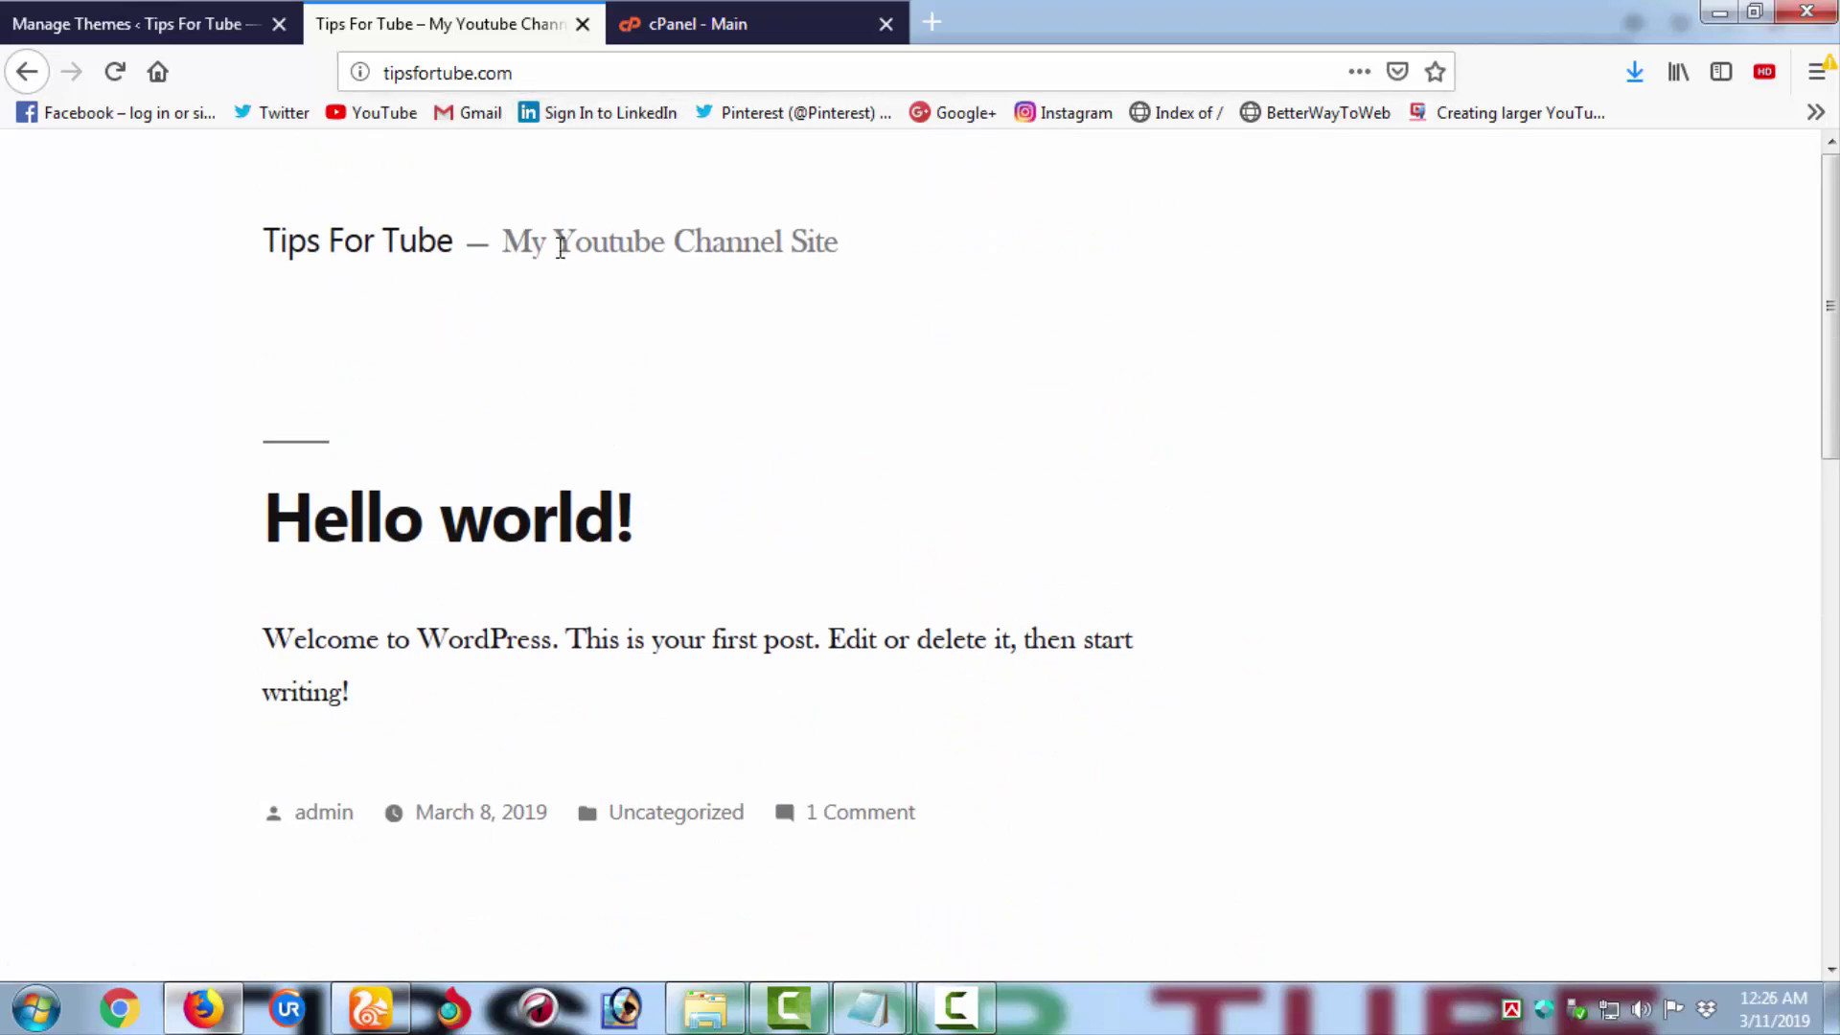
- Switch to the site's WordPress admin and open the Add Themes page from the installed themes
click(154, 23)
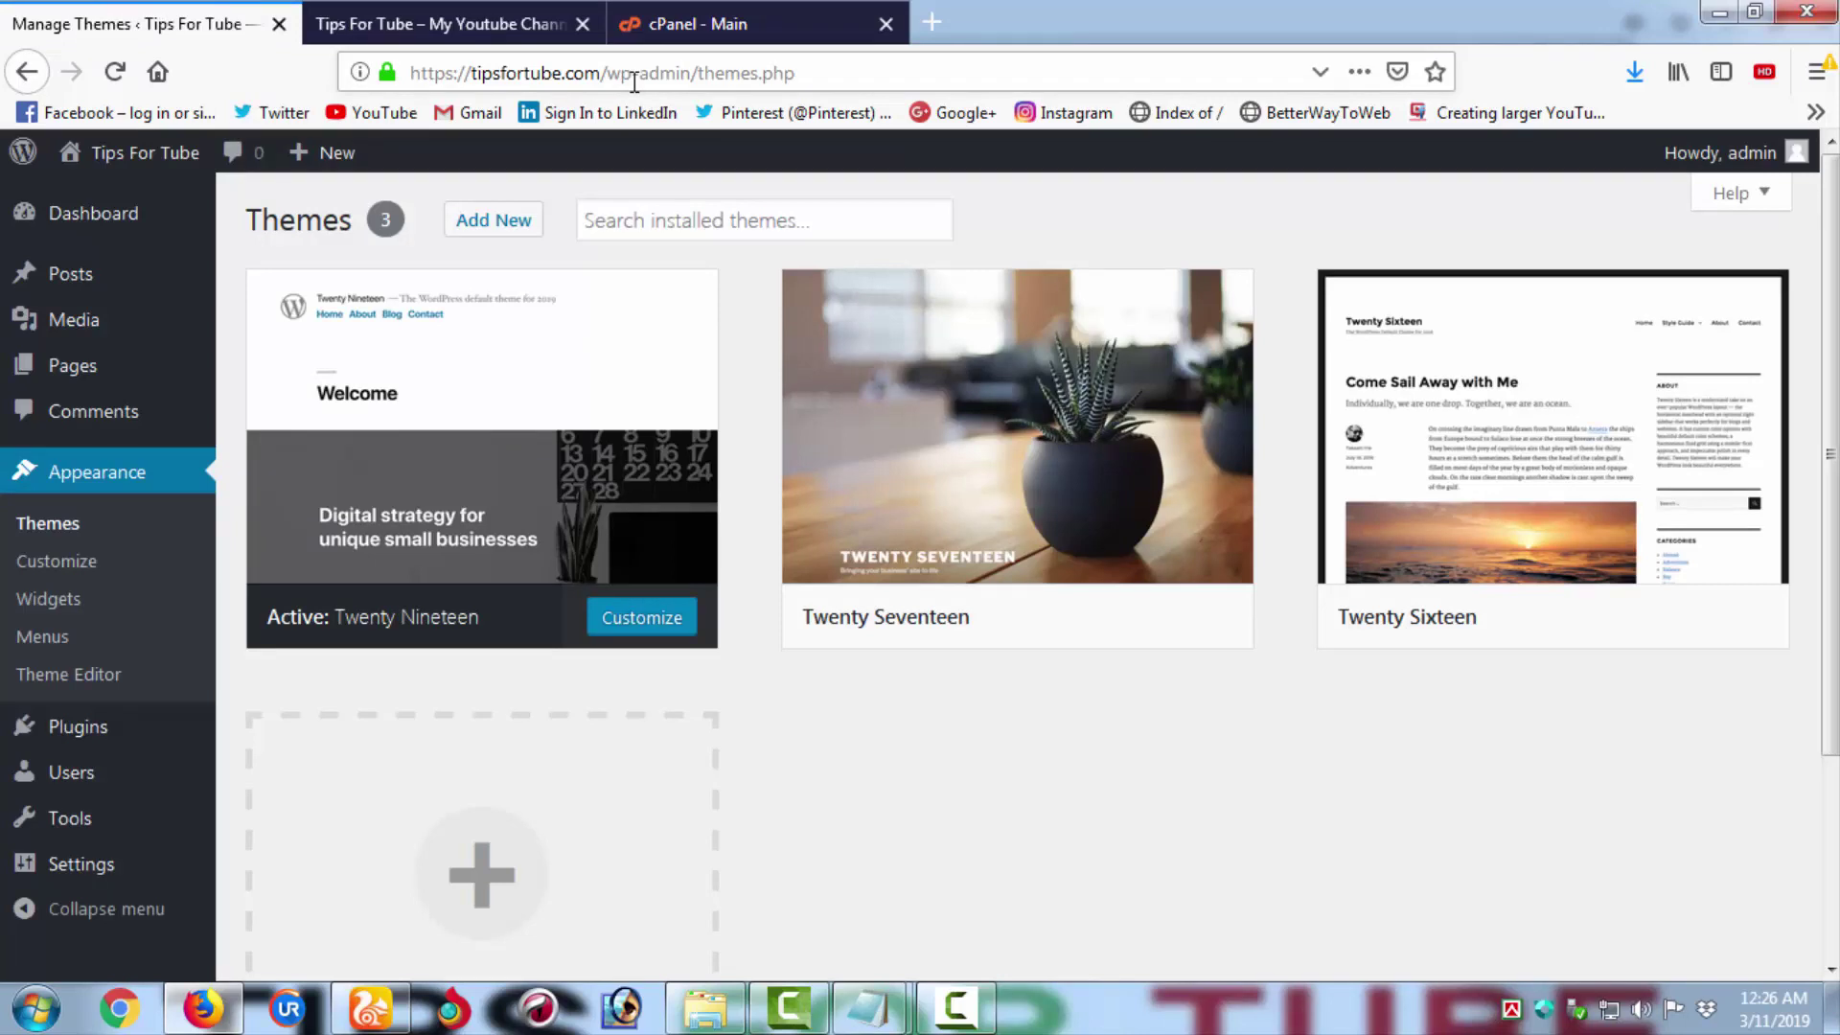
mouse_move(534, 378)
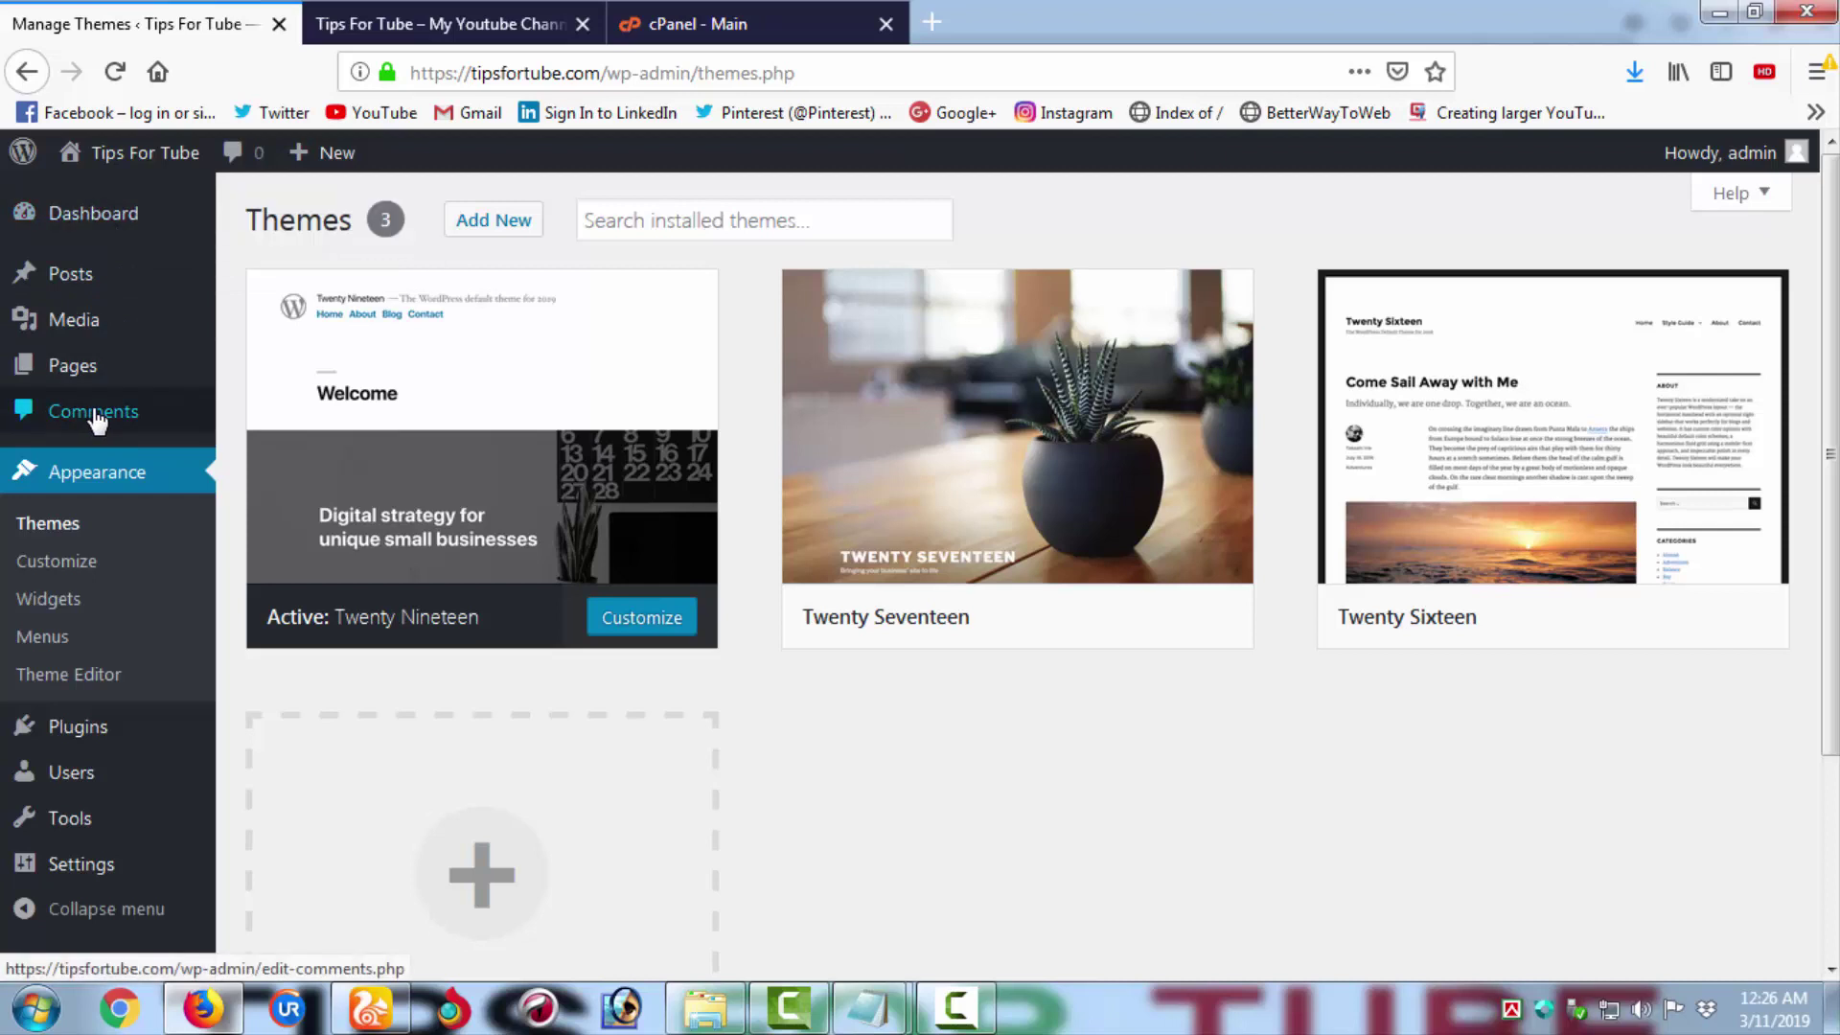
click(116, 484)
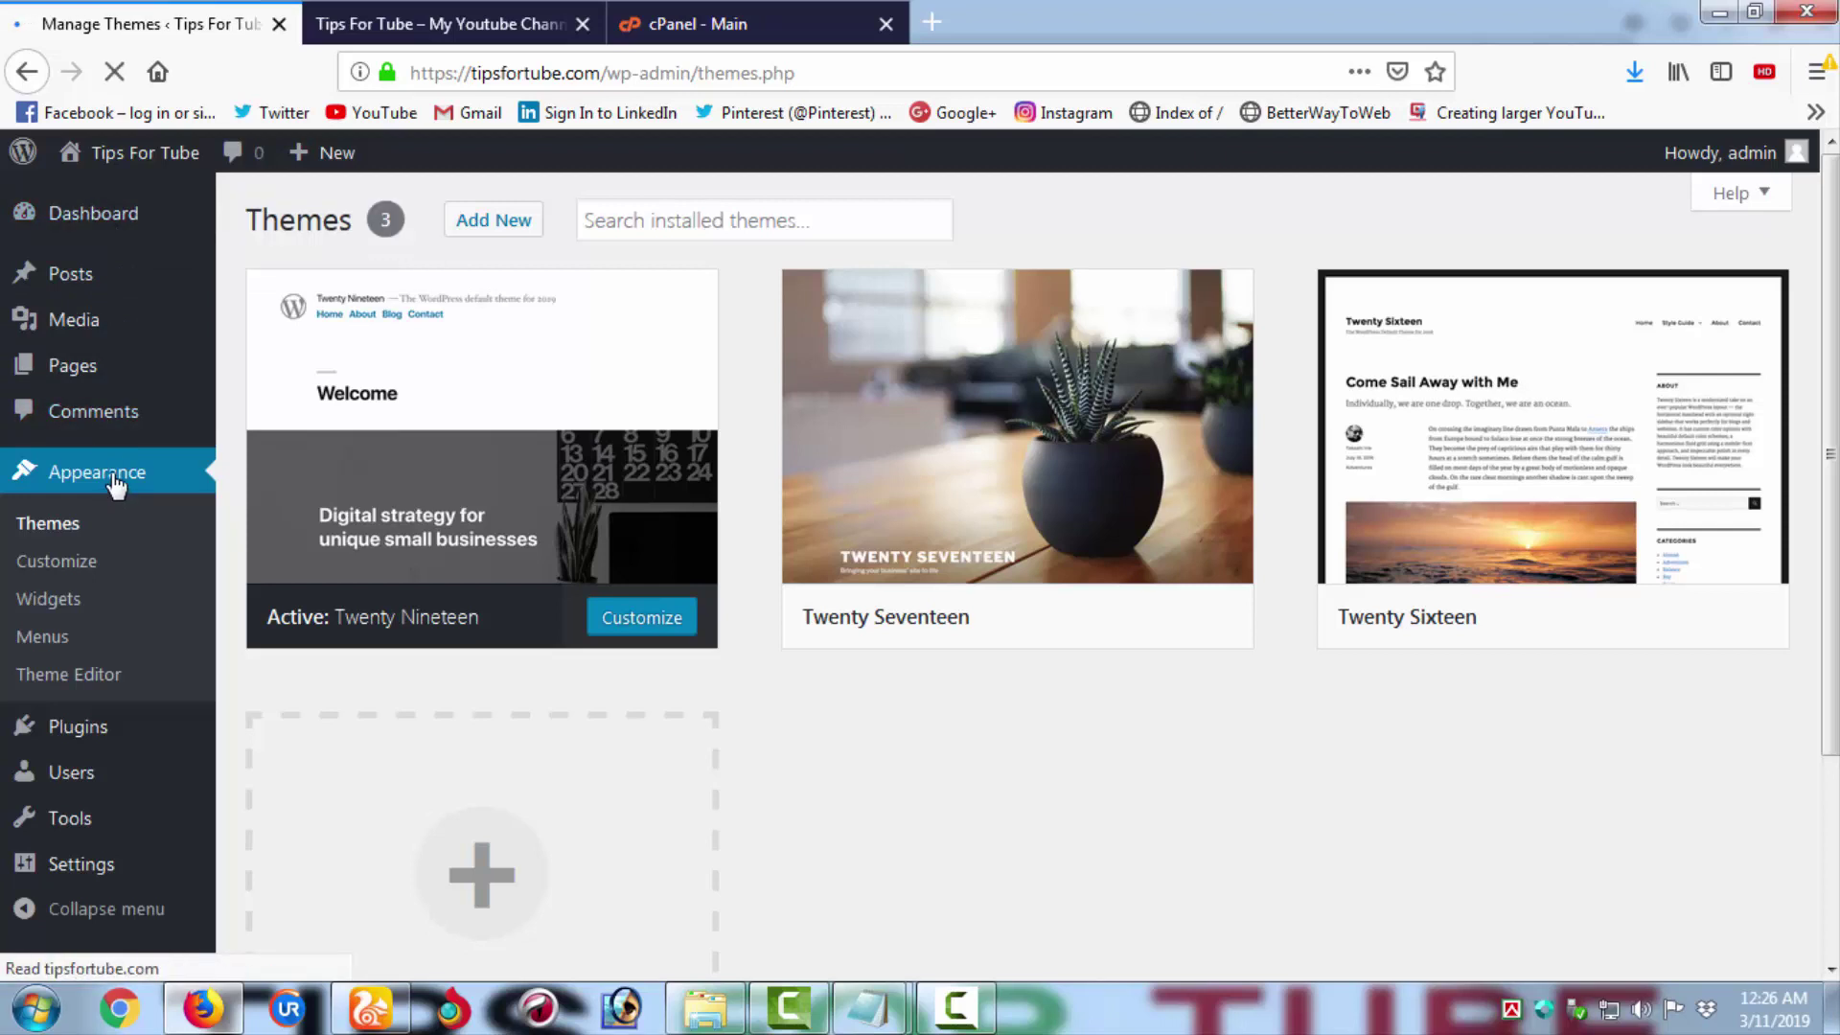
click(67, 530)
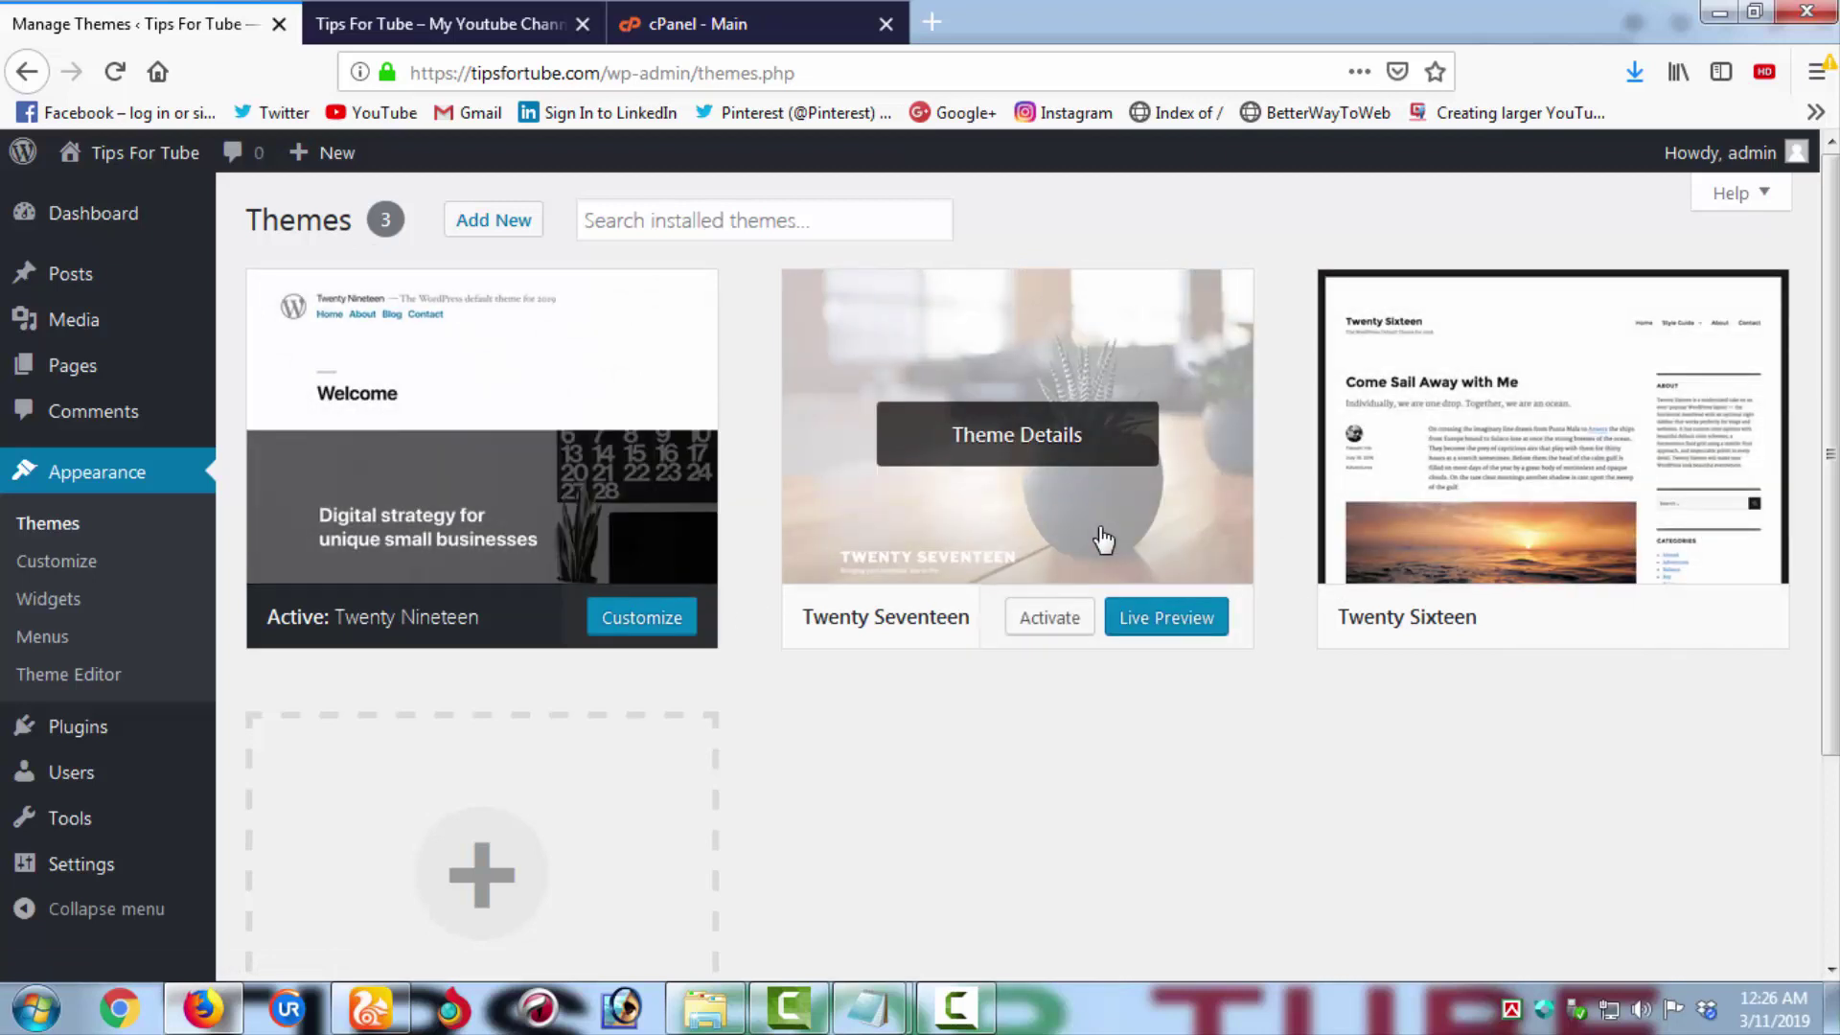
click(514, 232)
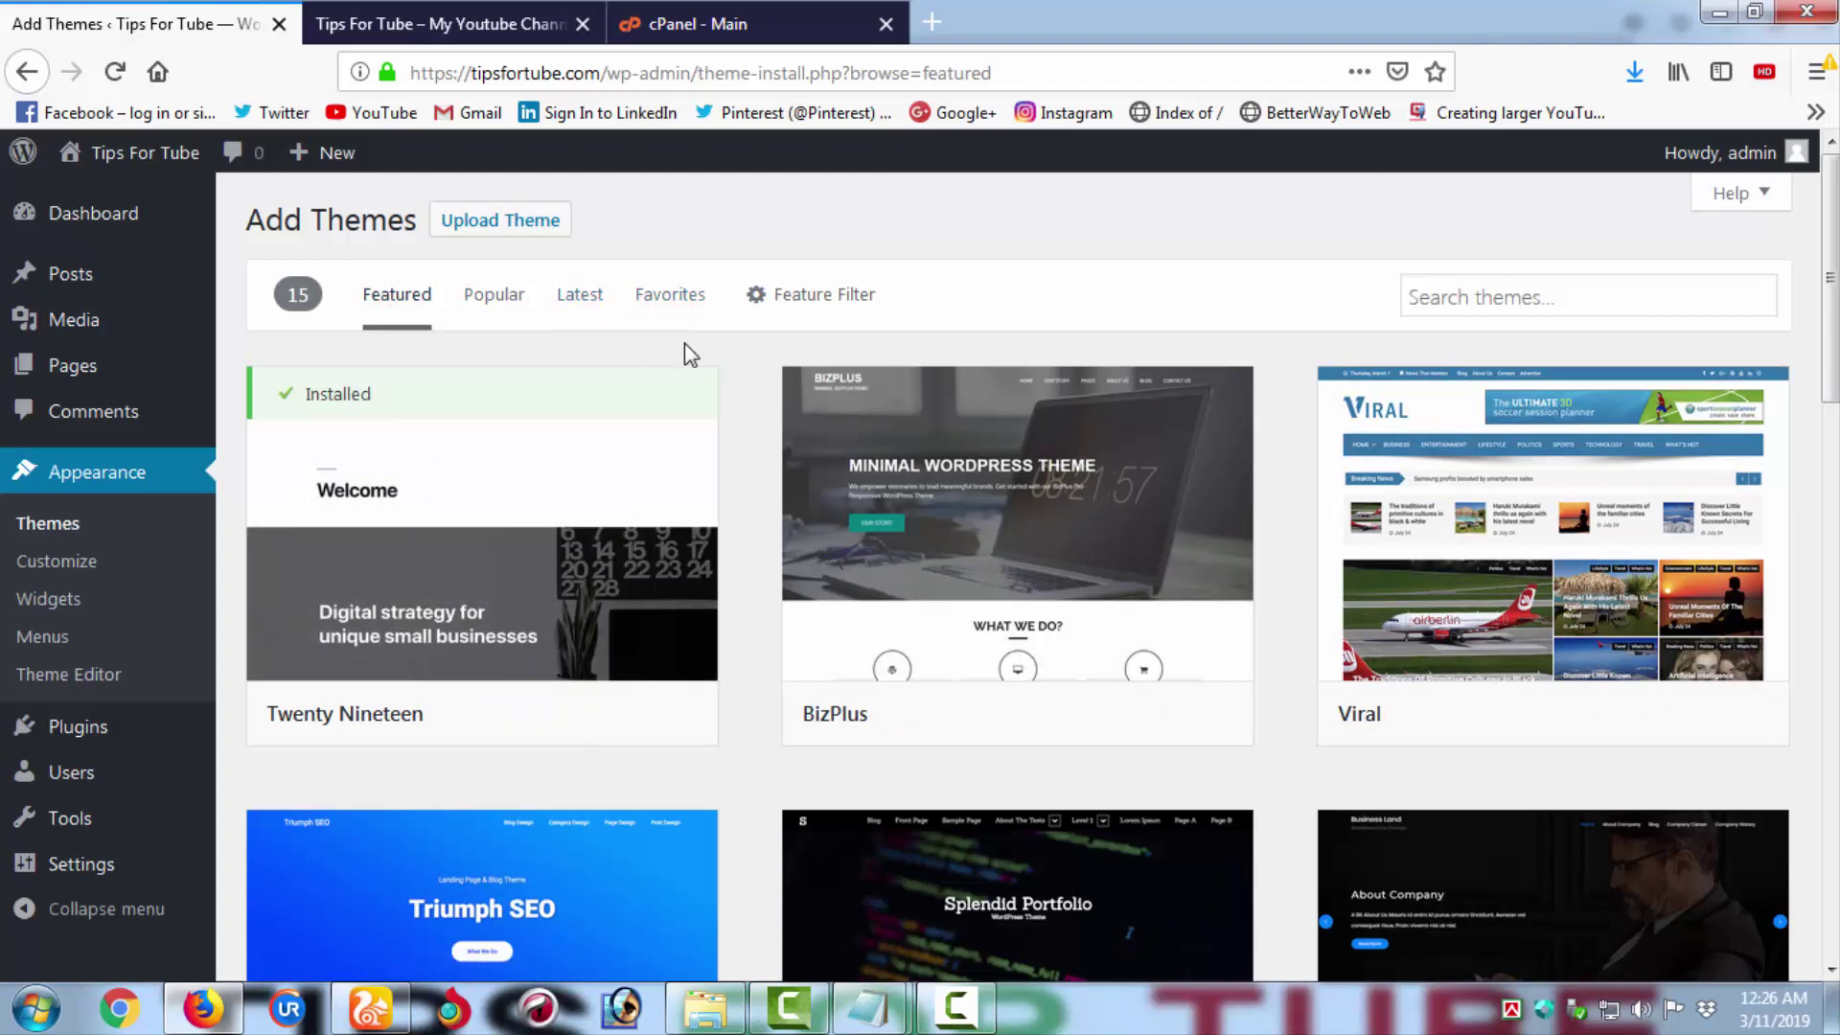
- Search the available themes for "blog" and look through the results
click(1491, 297)
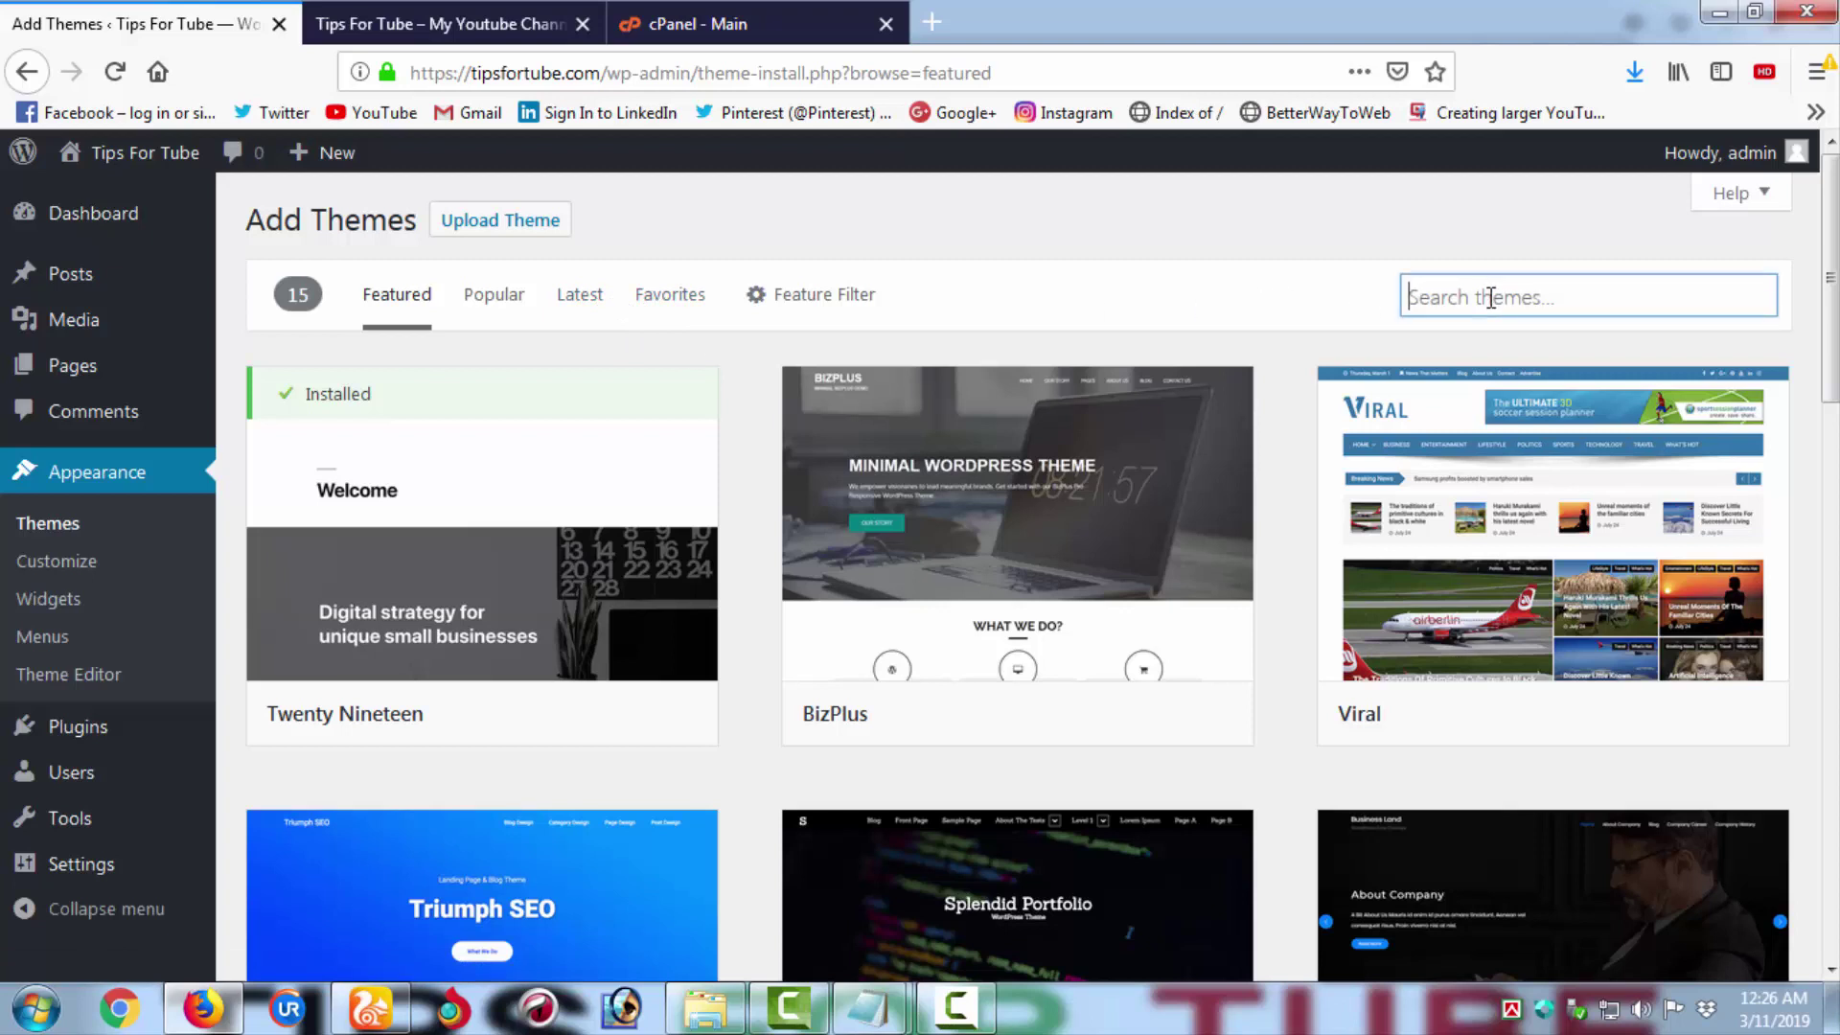
text(blog)
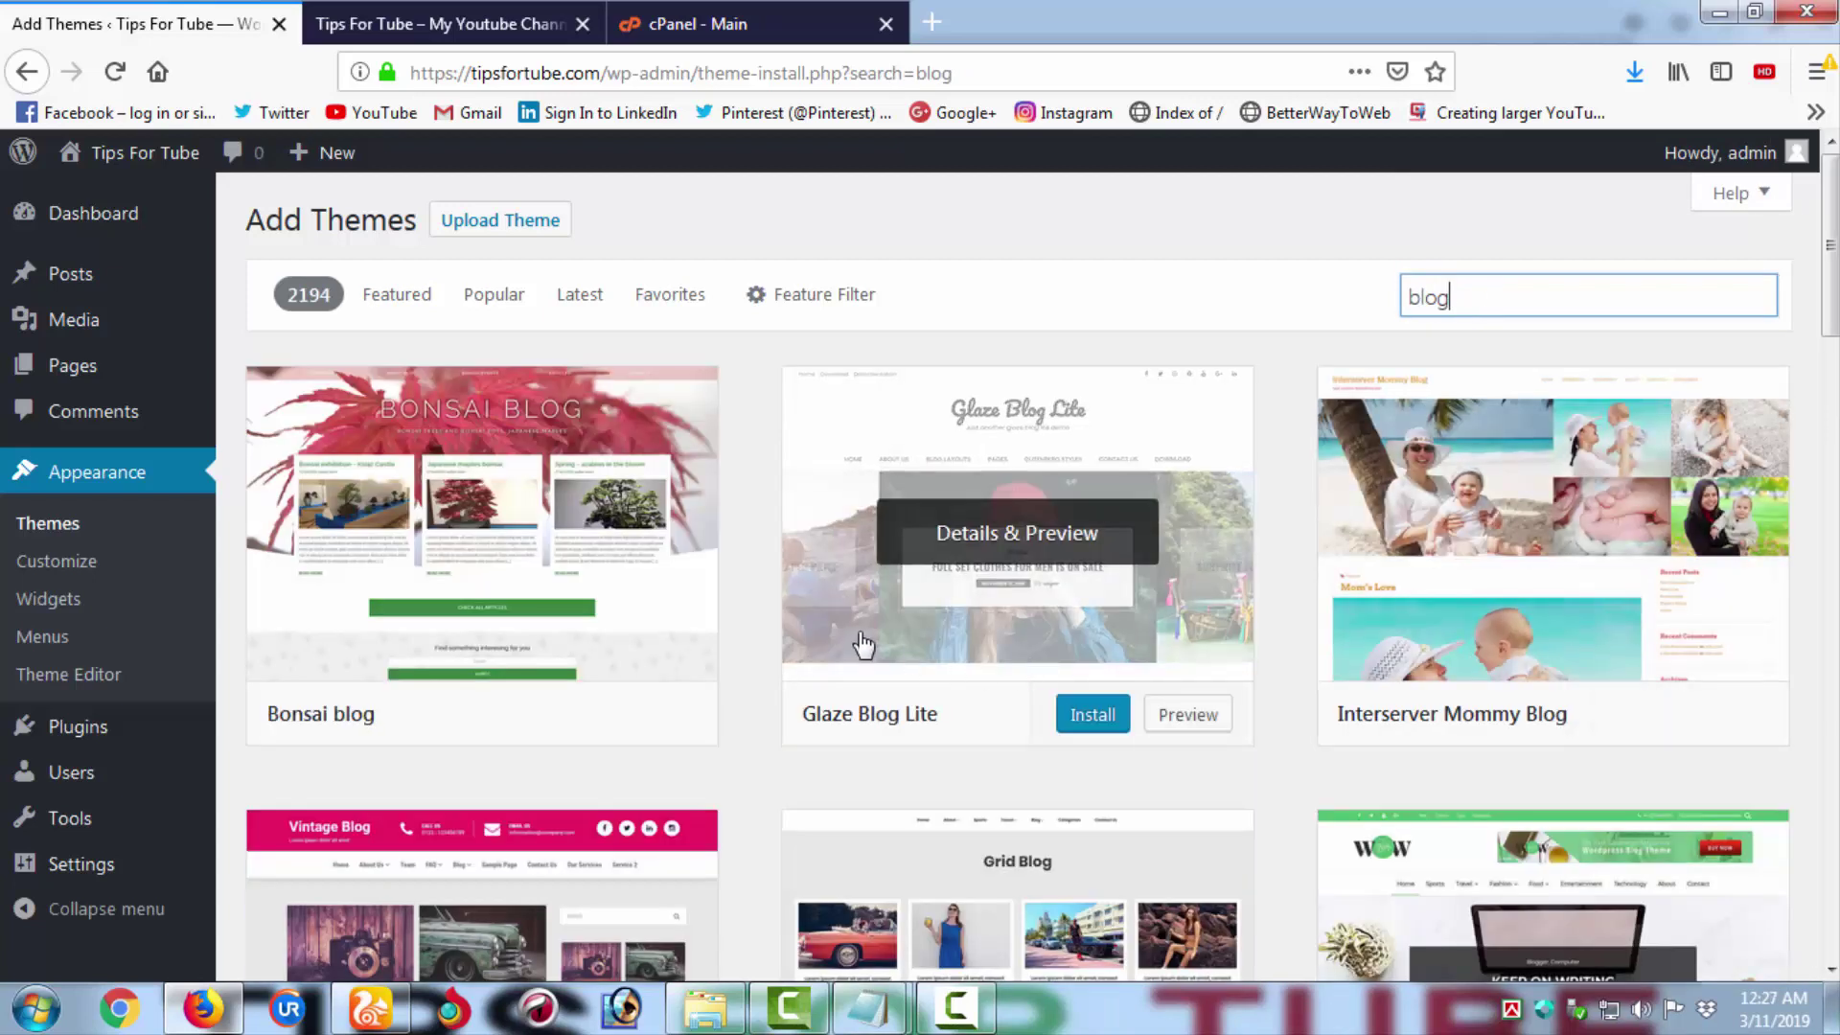
scroll(863, 645, down, 10)
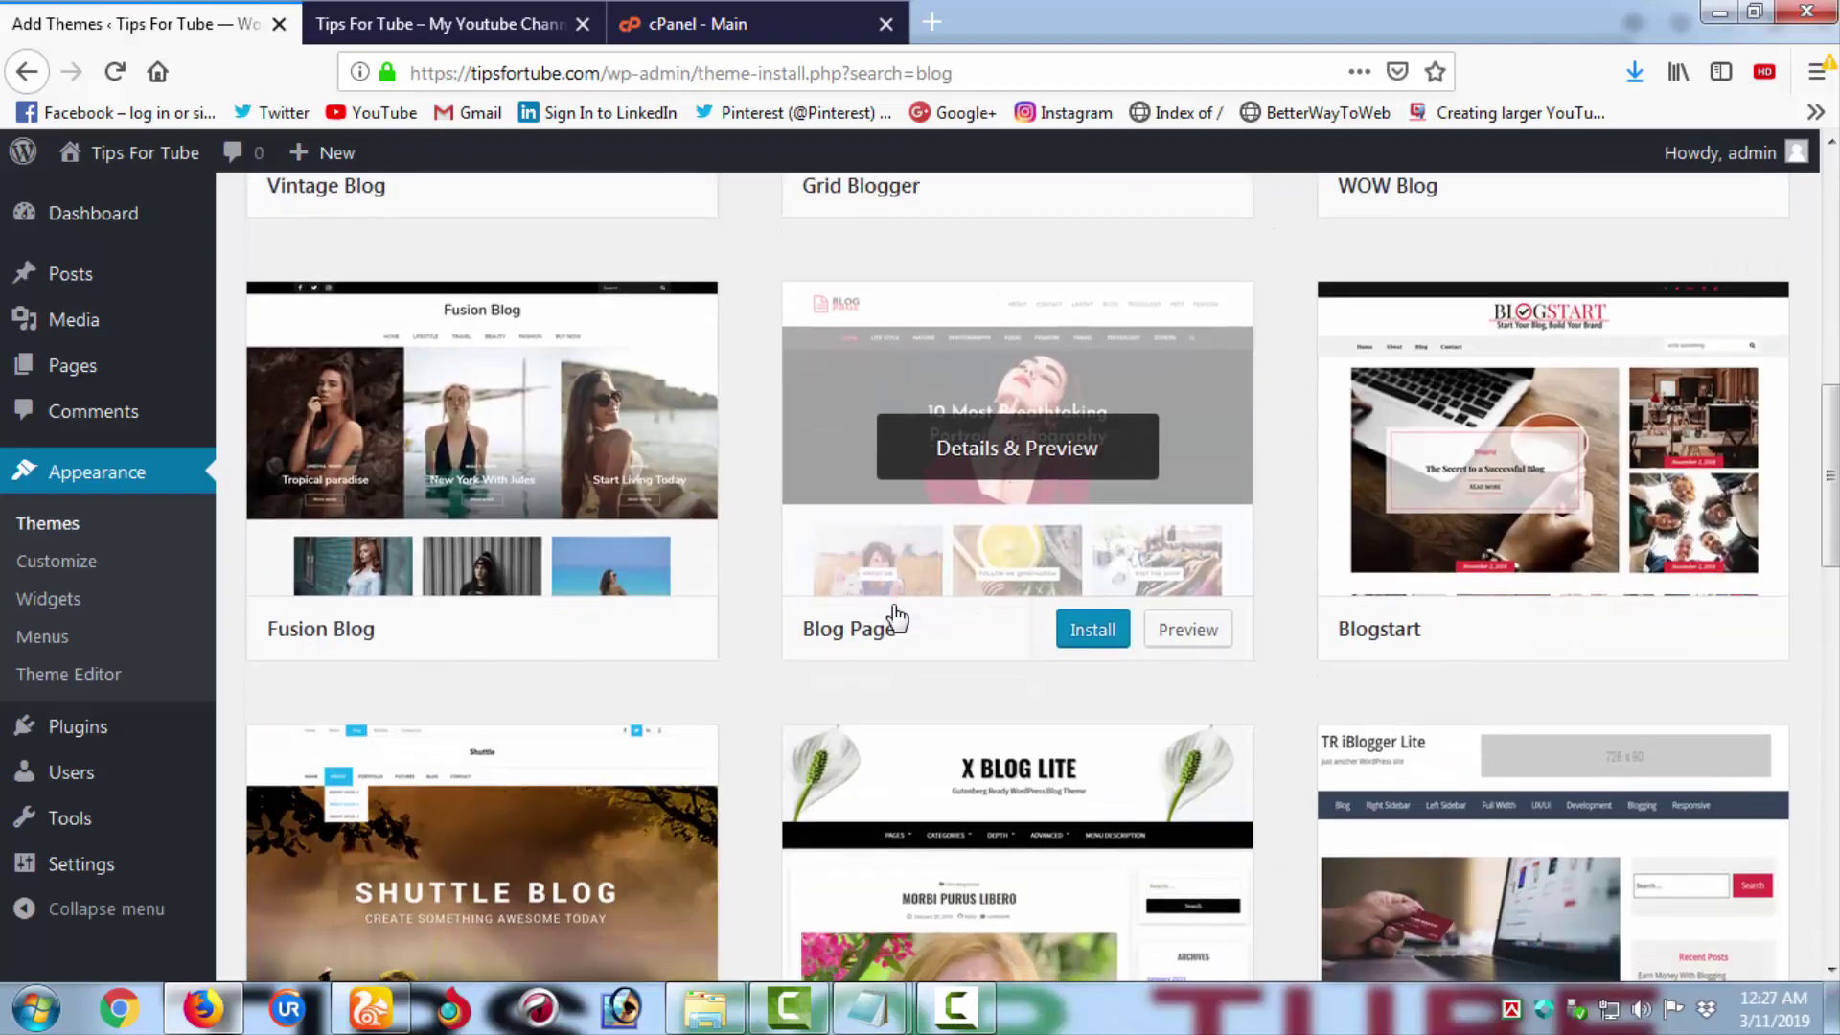
scroll(896, 618, down, 11)
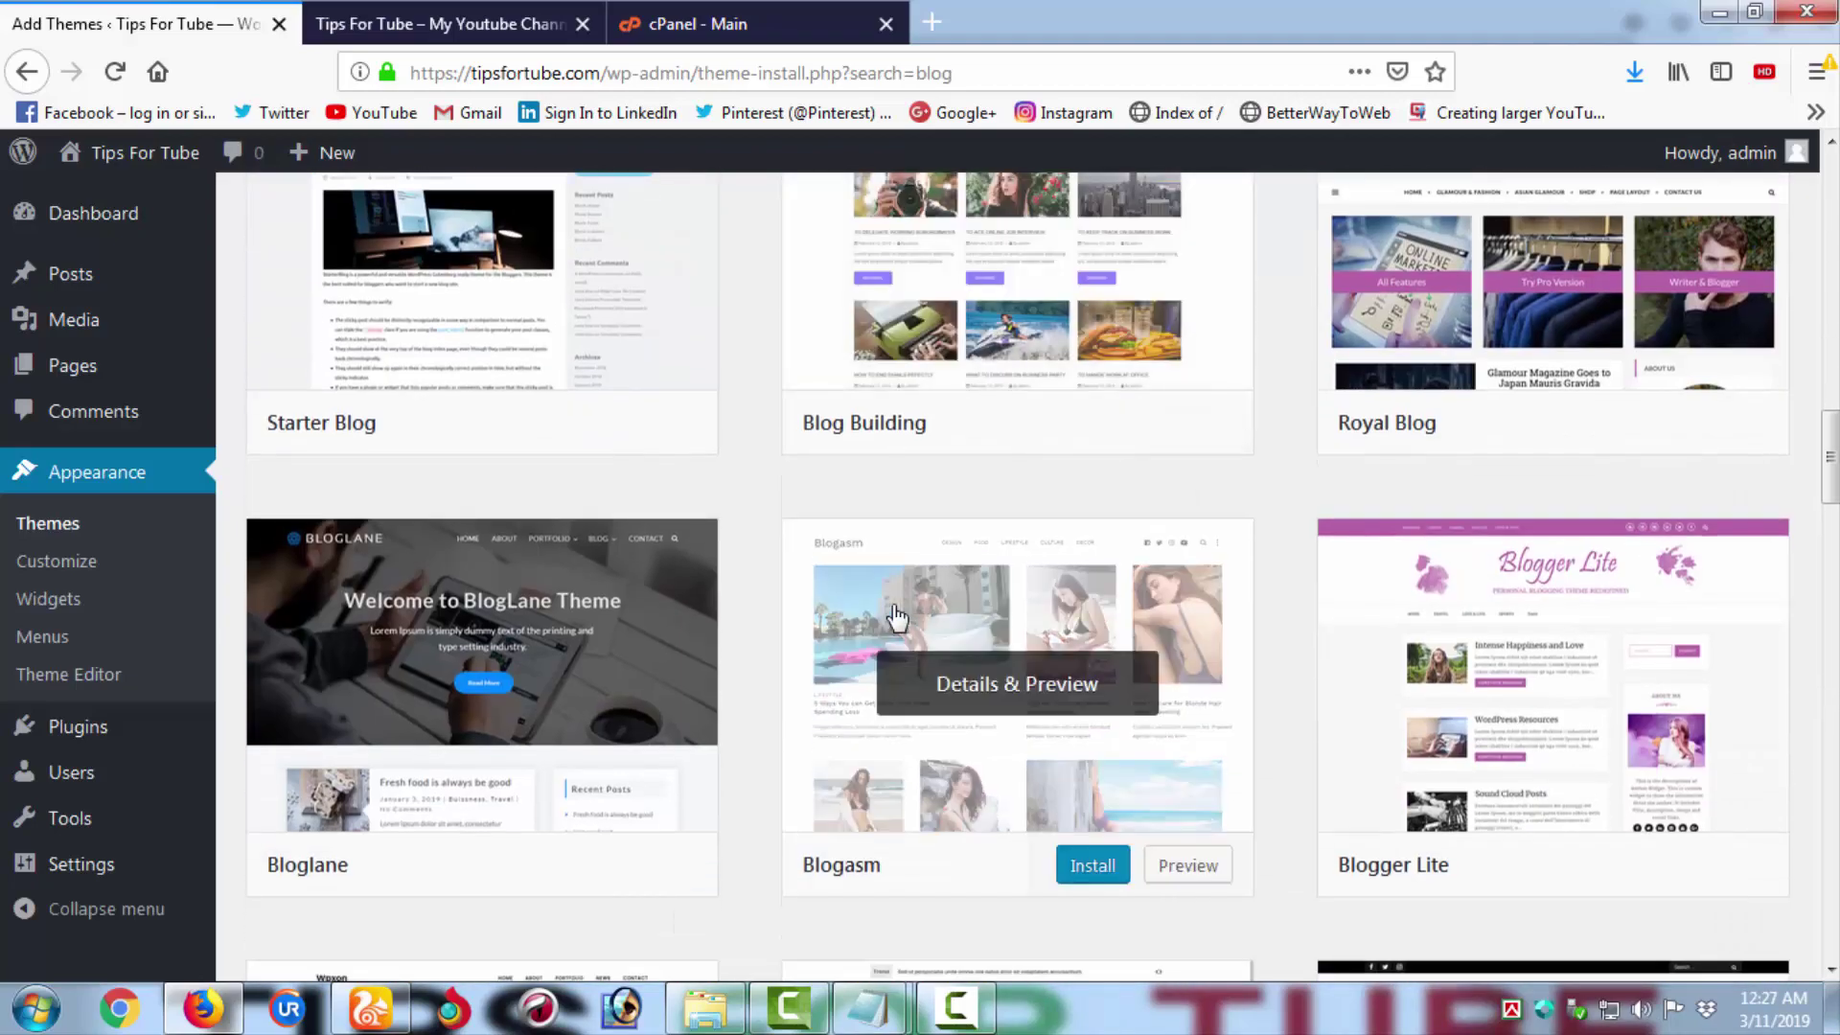
scroll(896, 618, up, 18)
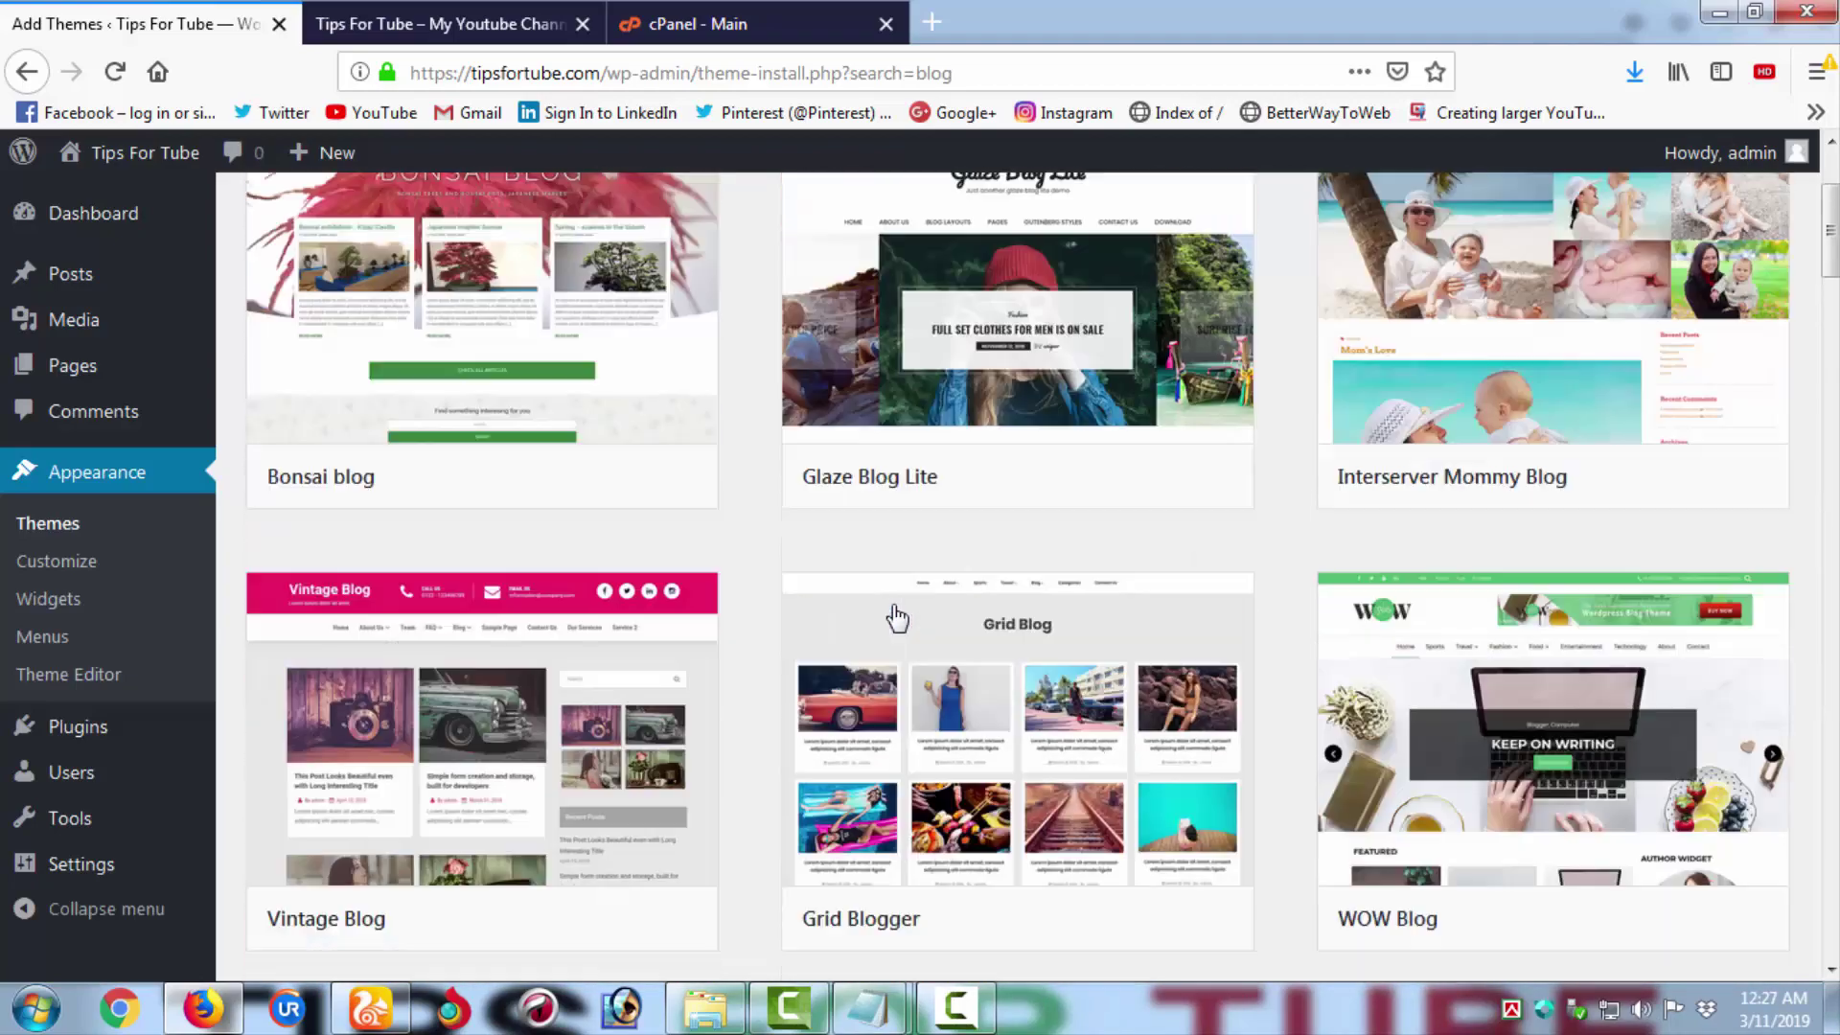
scroll(897, 618, up, 3)
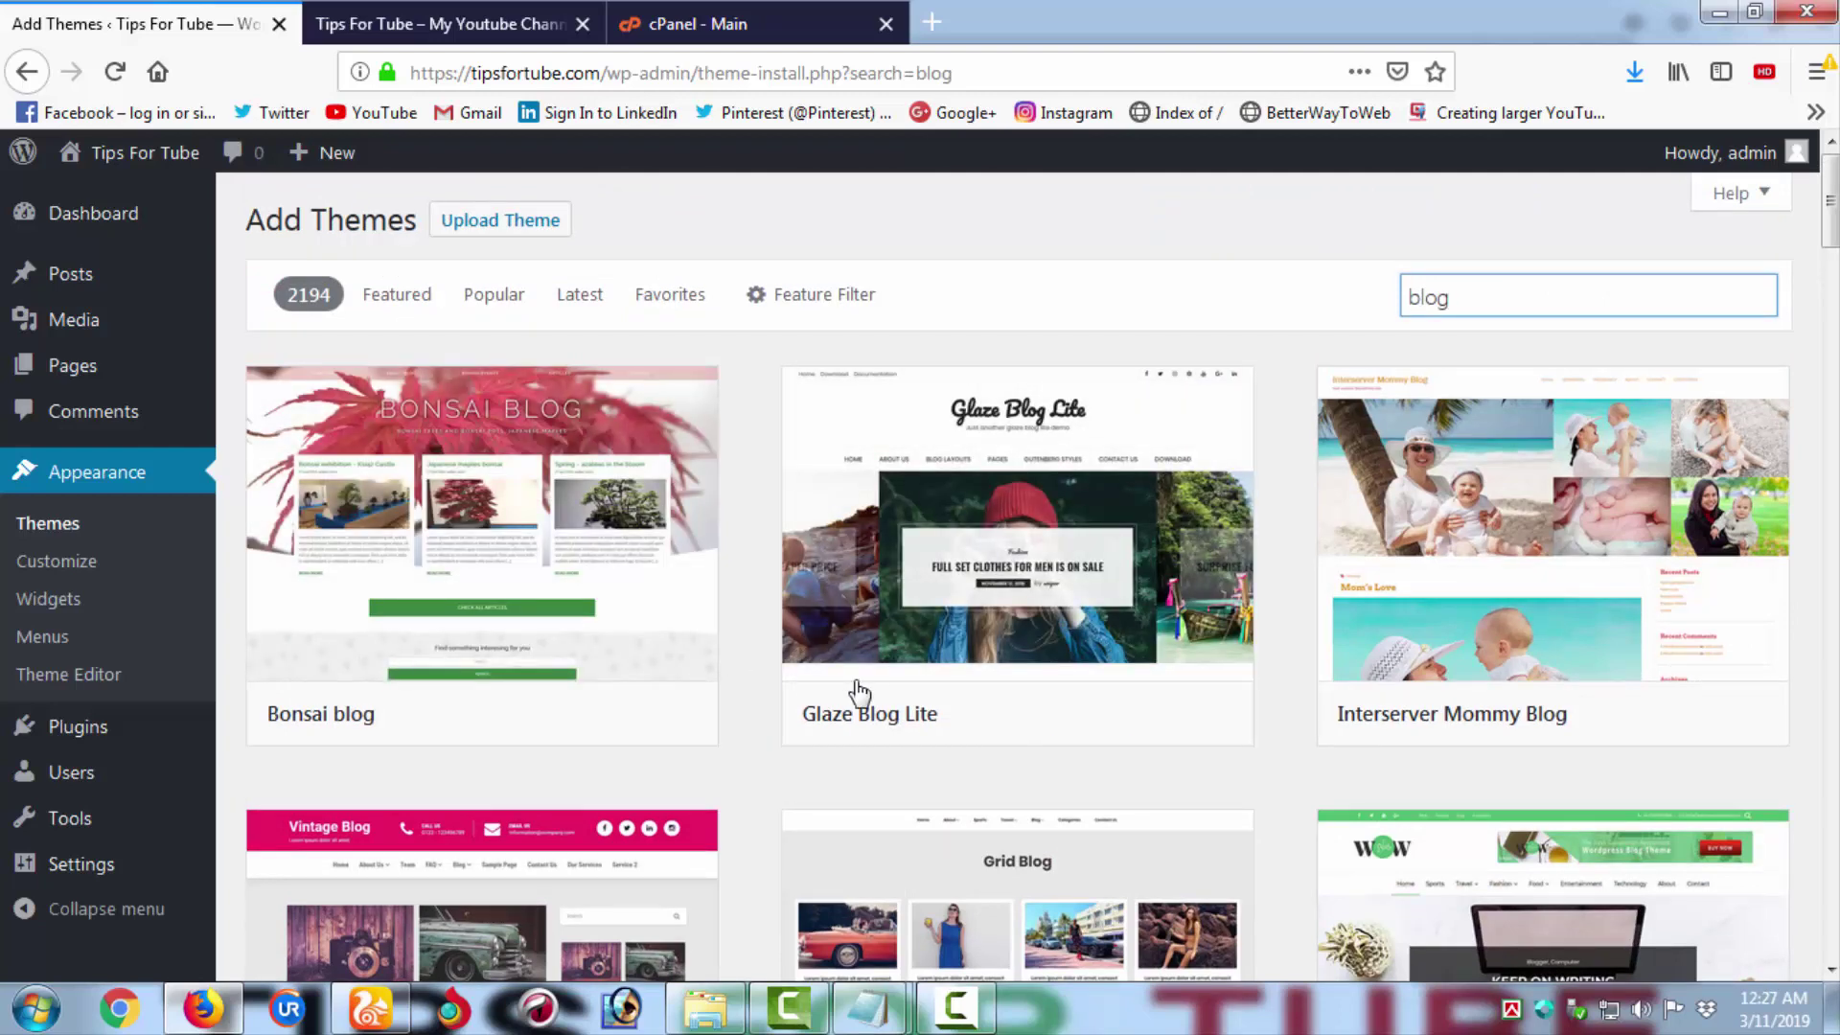
- Search the available themes for "video" instead and browse through the results
drag(1448, 297, 1386, 307)
text(video)
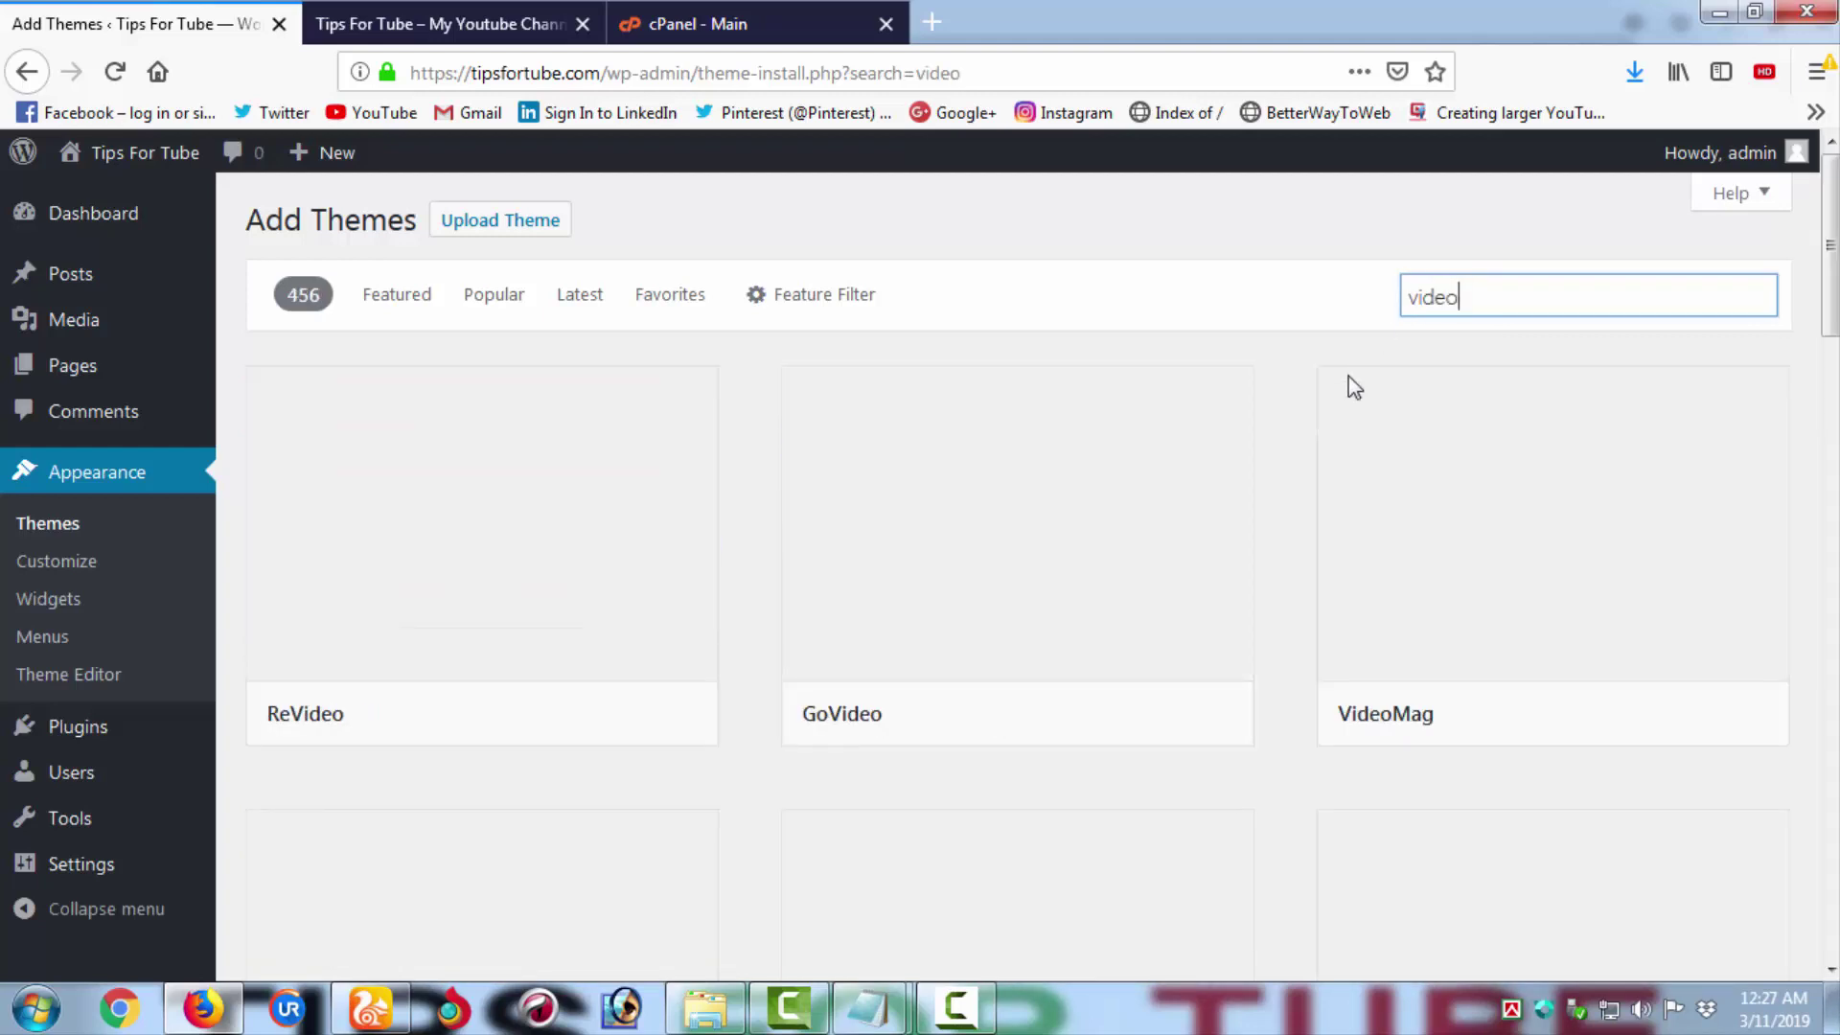
scroll(1379, 518, down, 7)
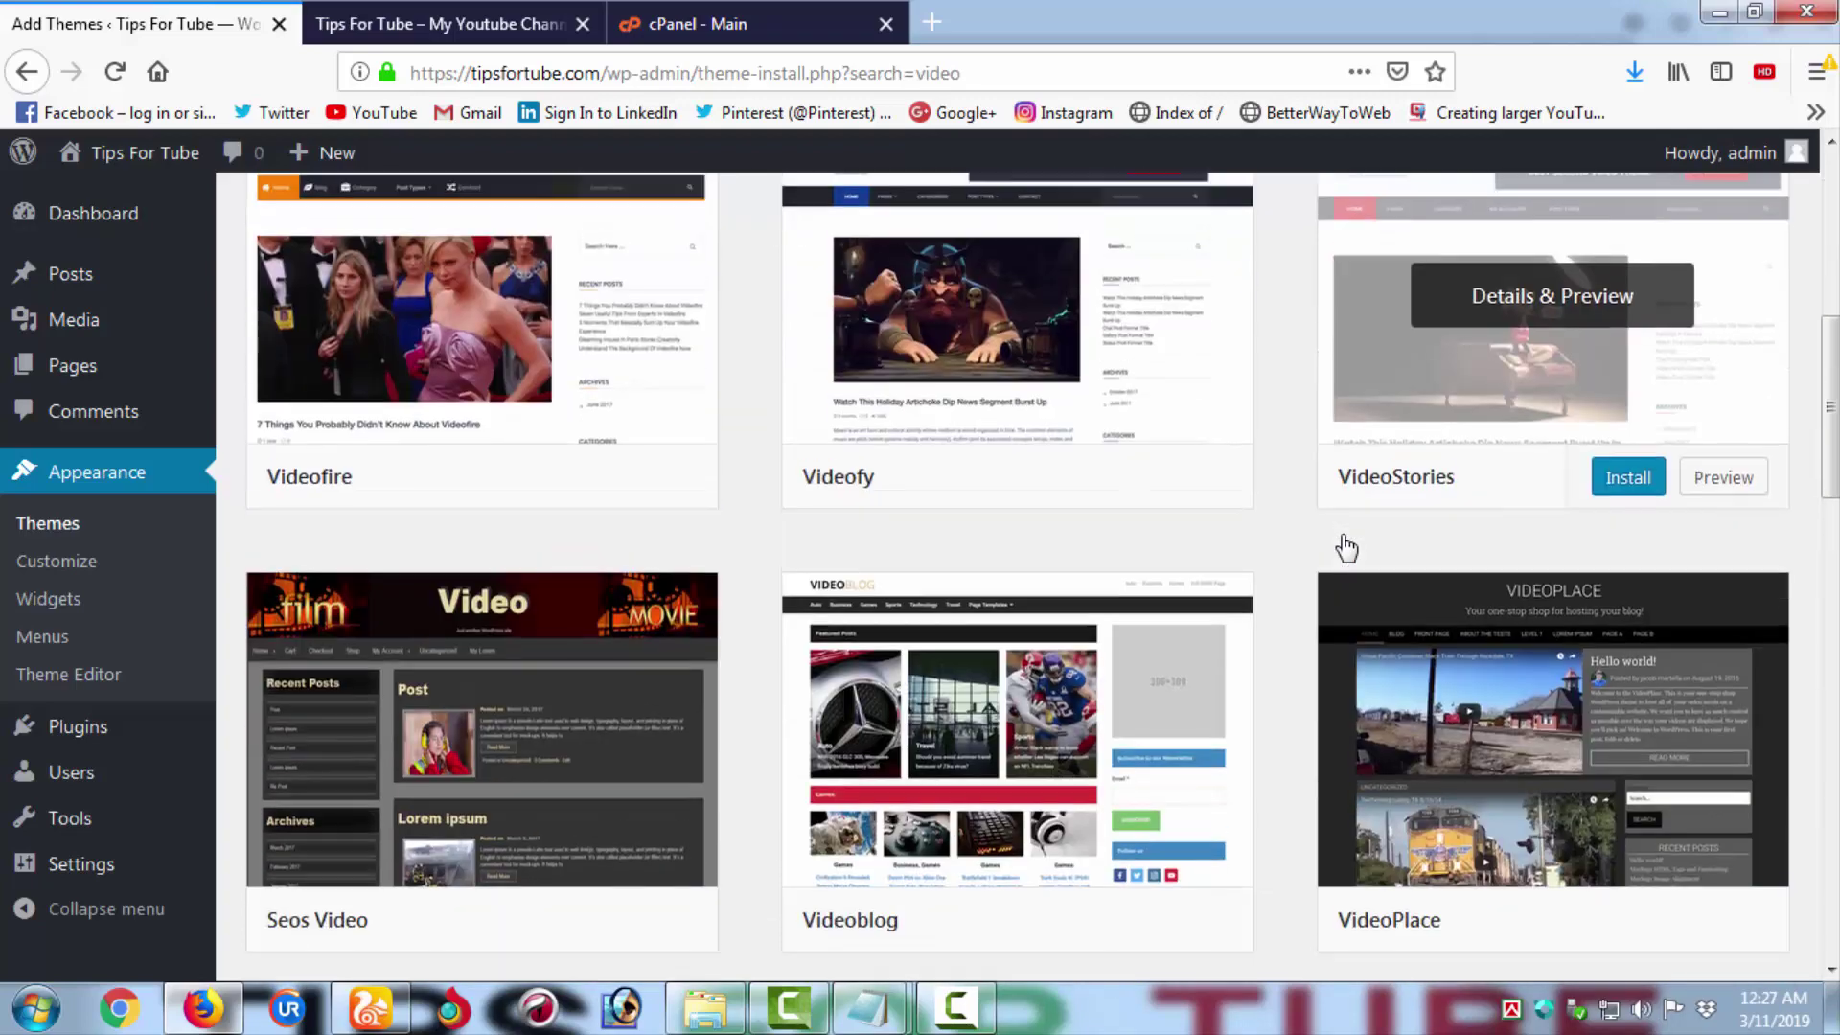
scroll(1346, 548, down, 10)
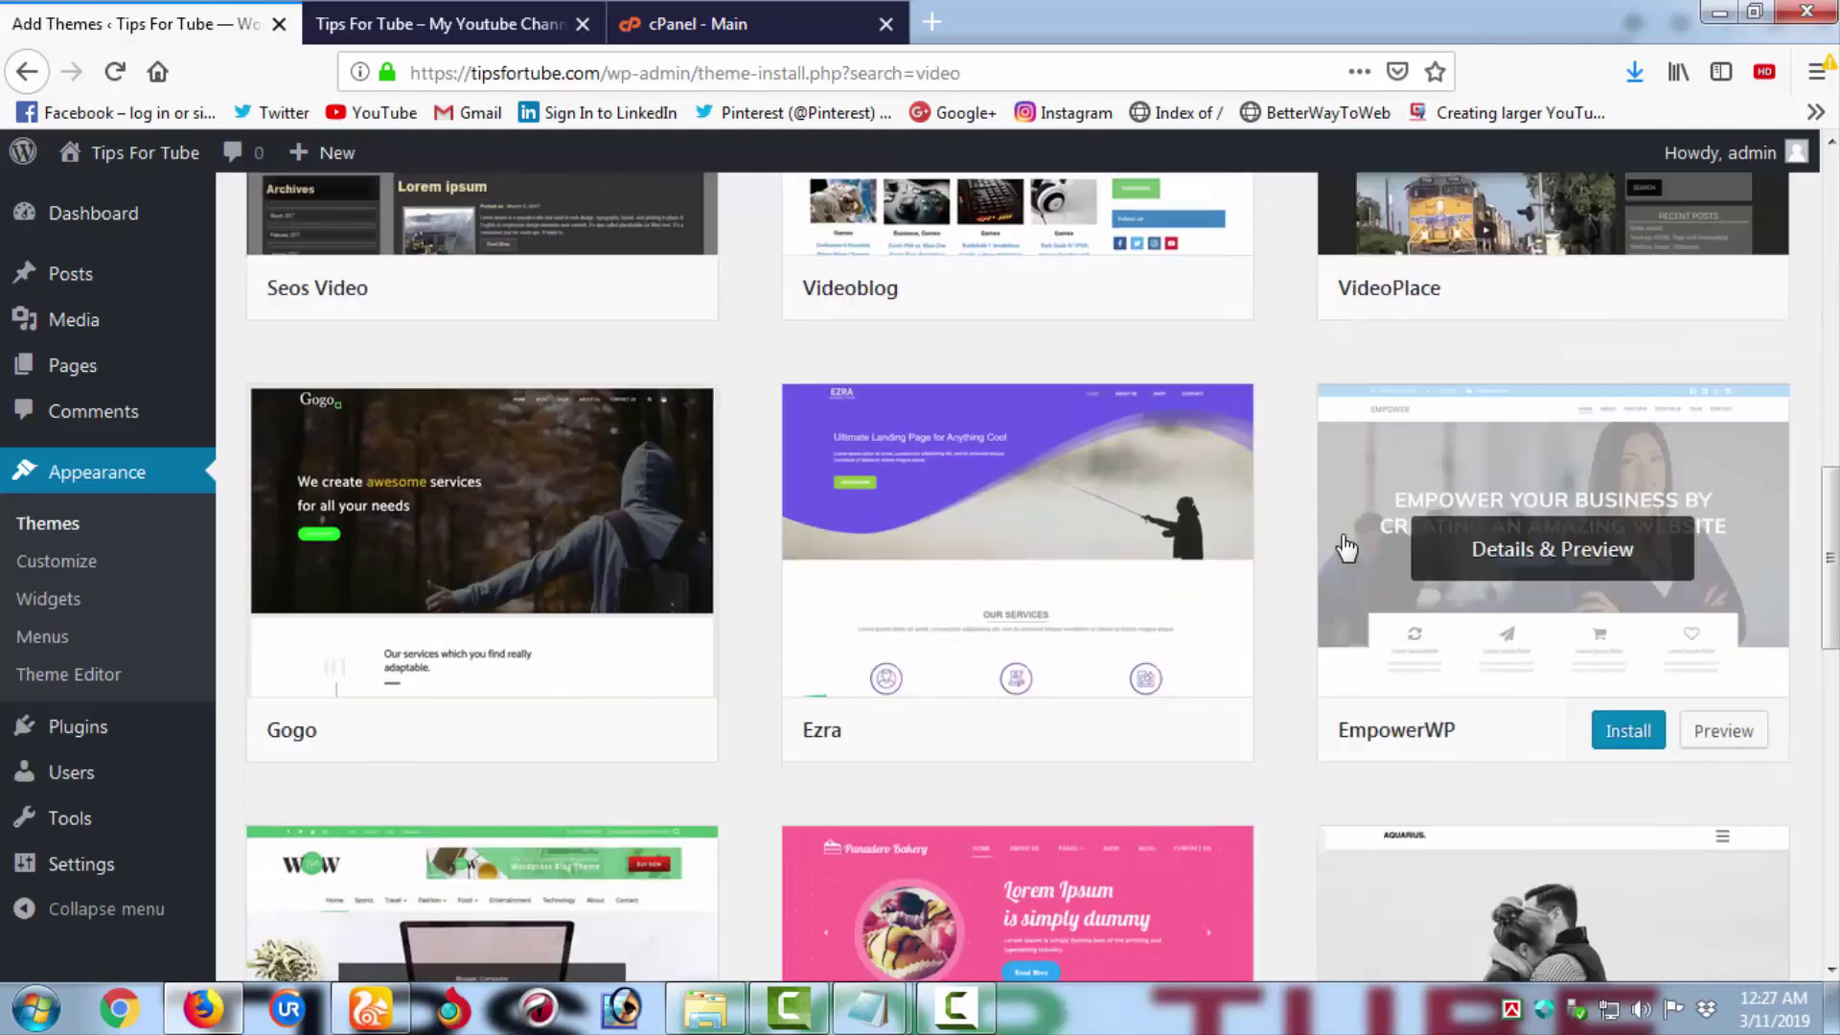
scroll(1346, 548, down, 14)
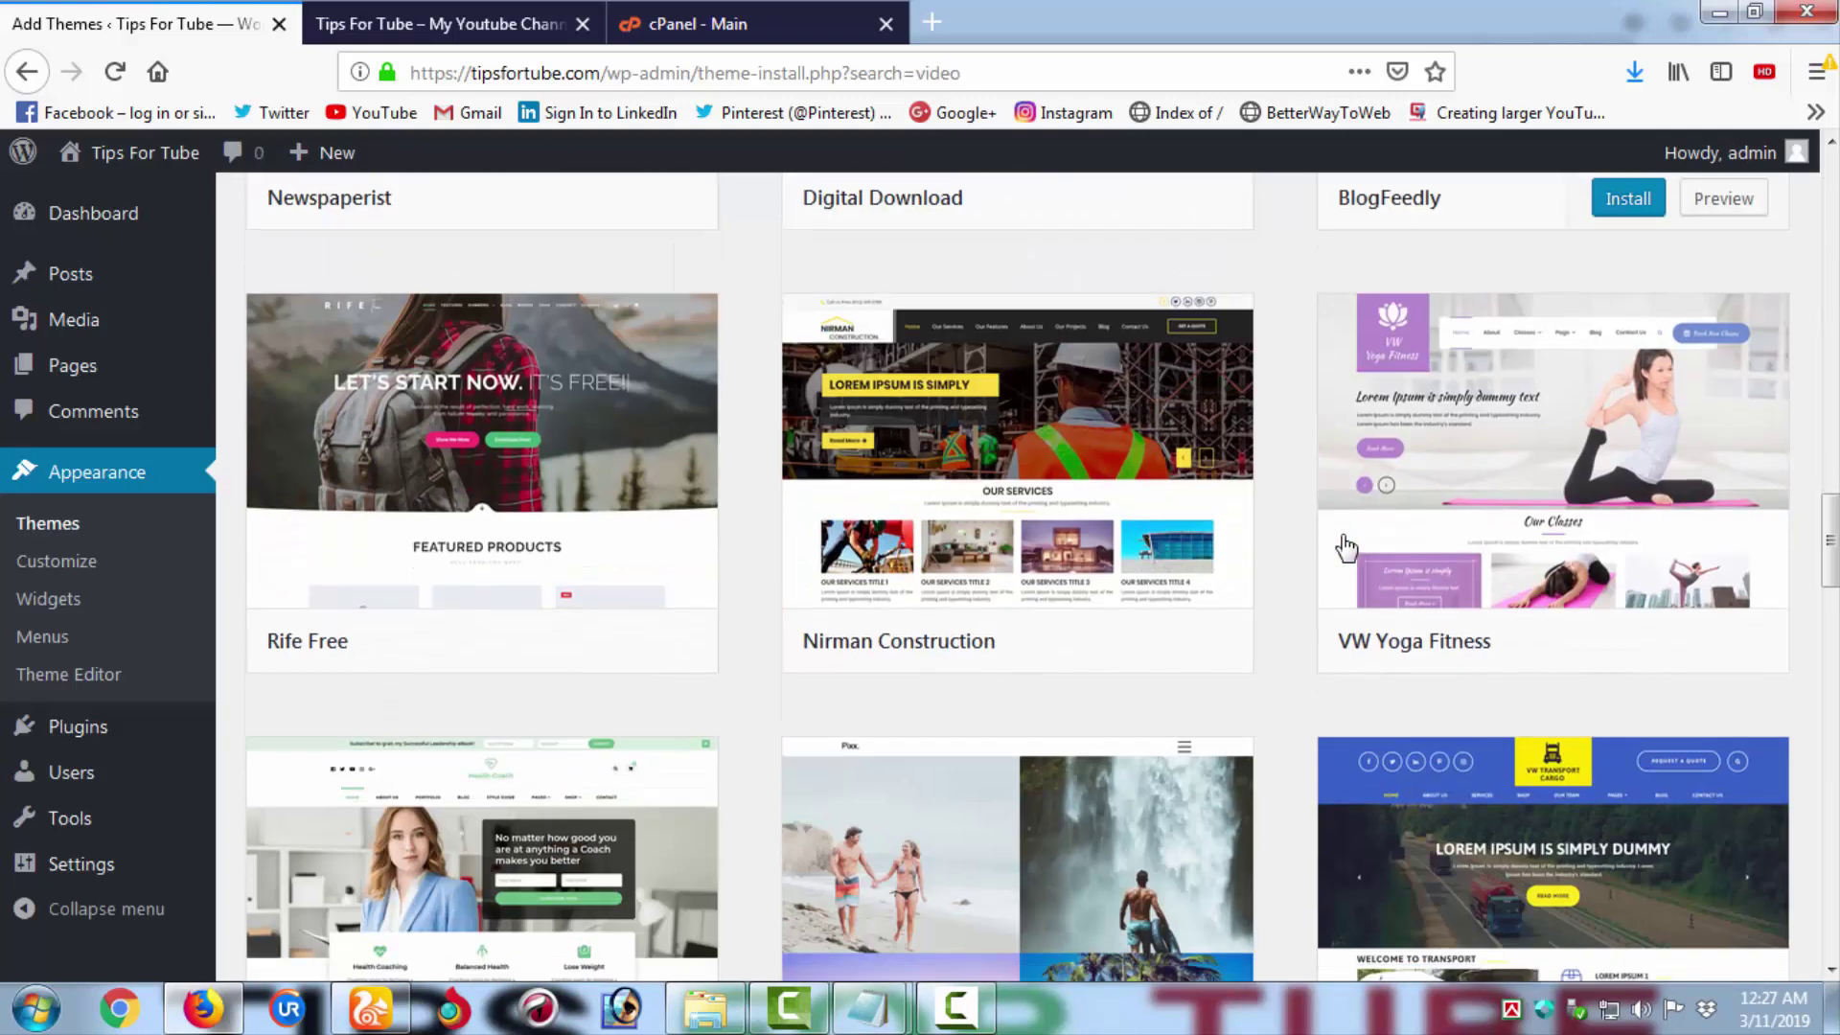
scroll(1346, 548, down, 10)
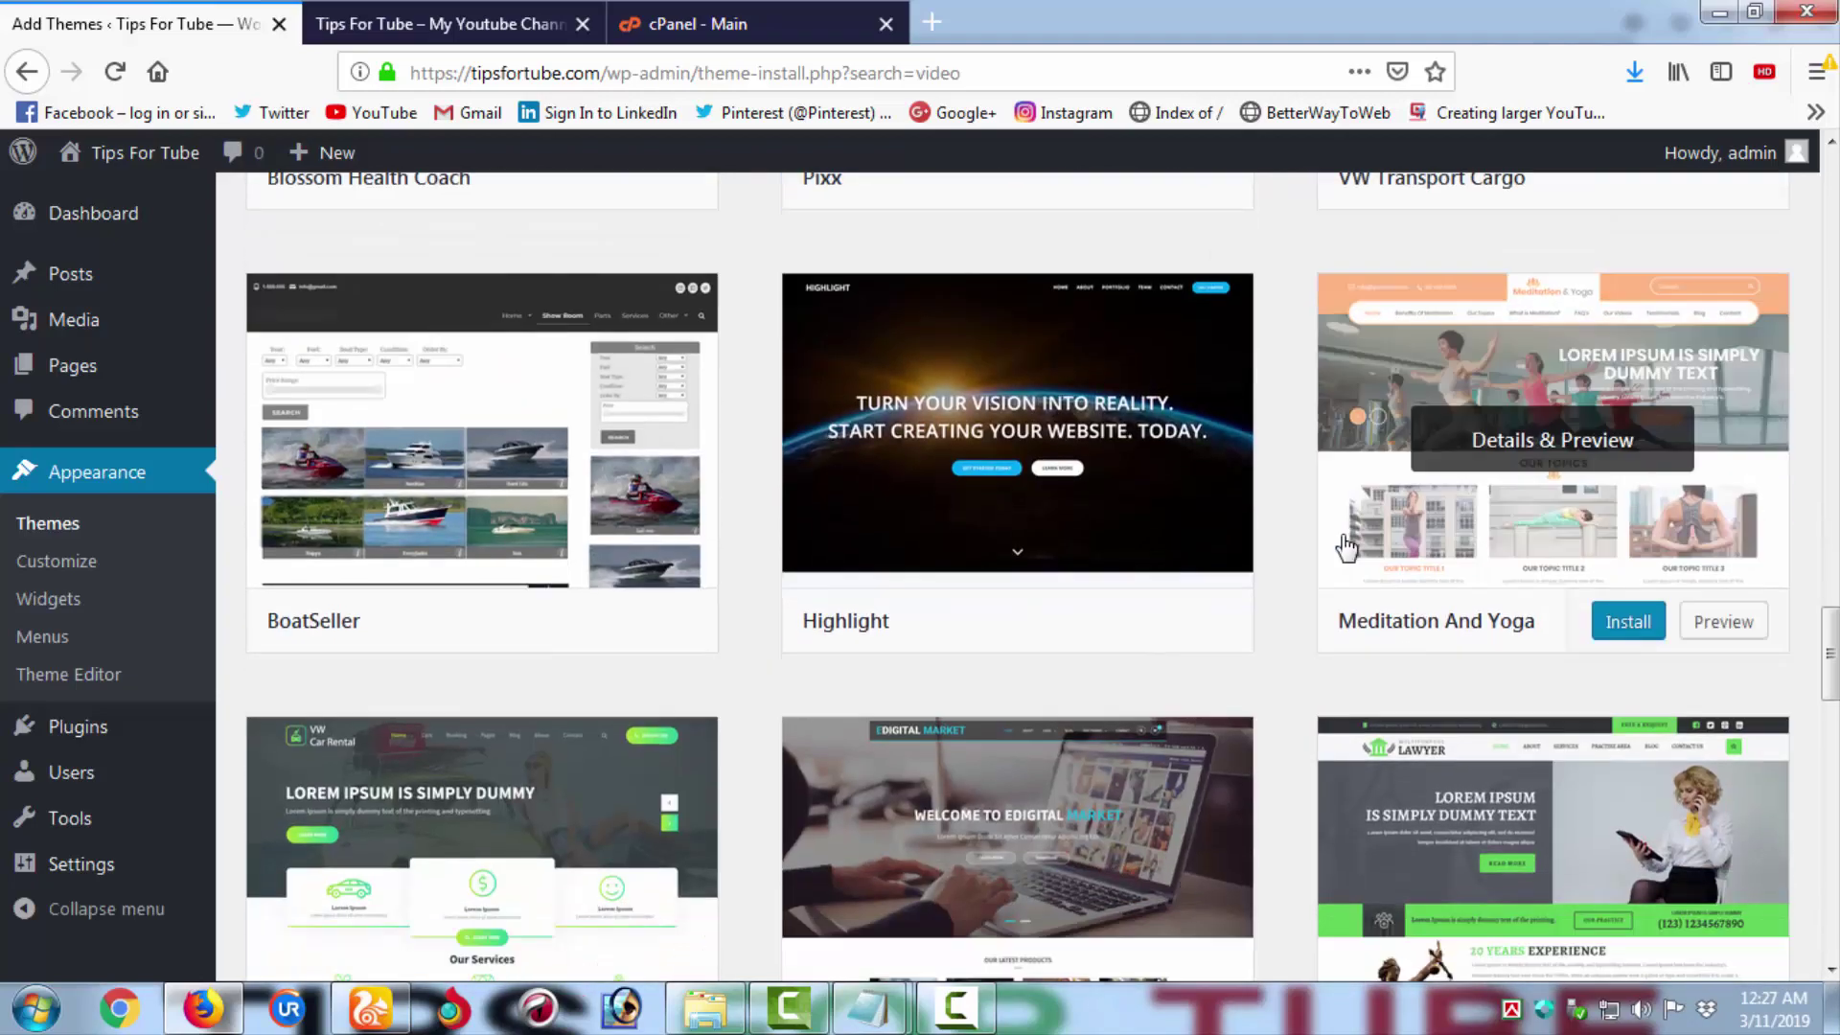
scroll(1346, 548, down, 4)
scroll(1347, 548, up, 11)
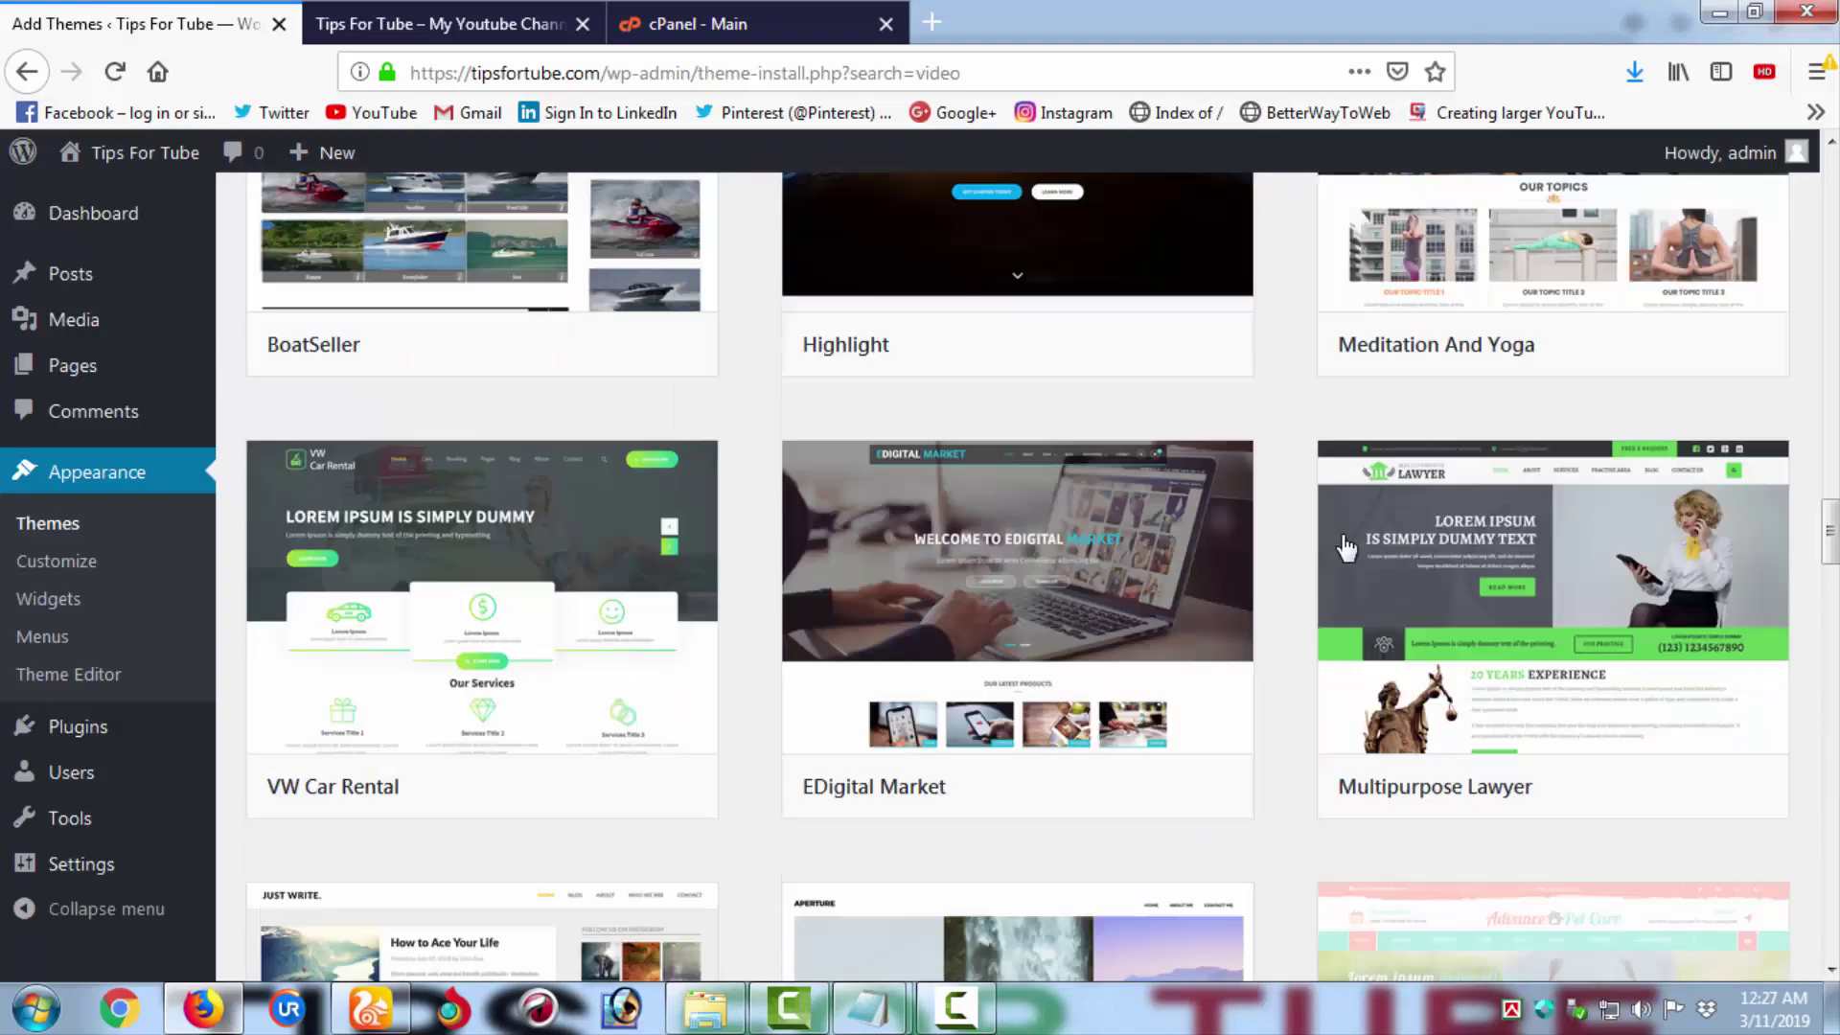
scroll(1347, 548, up, 20)
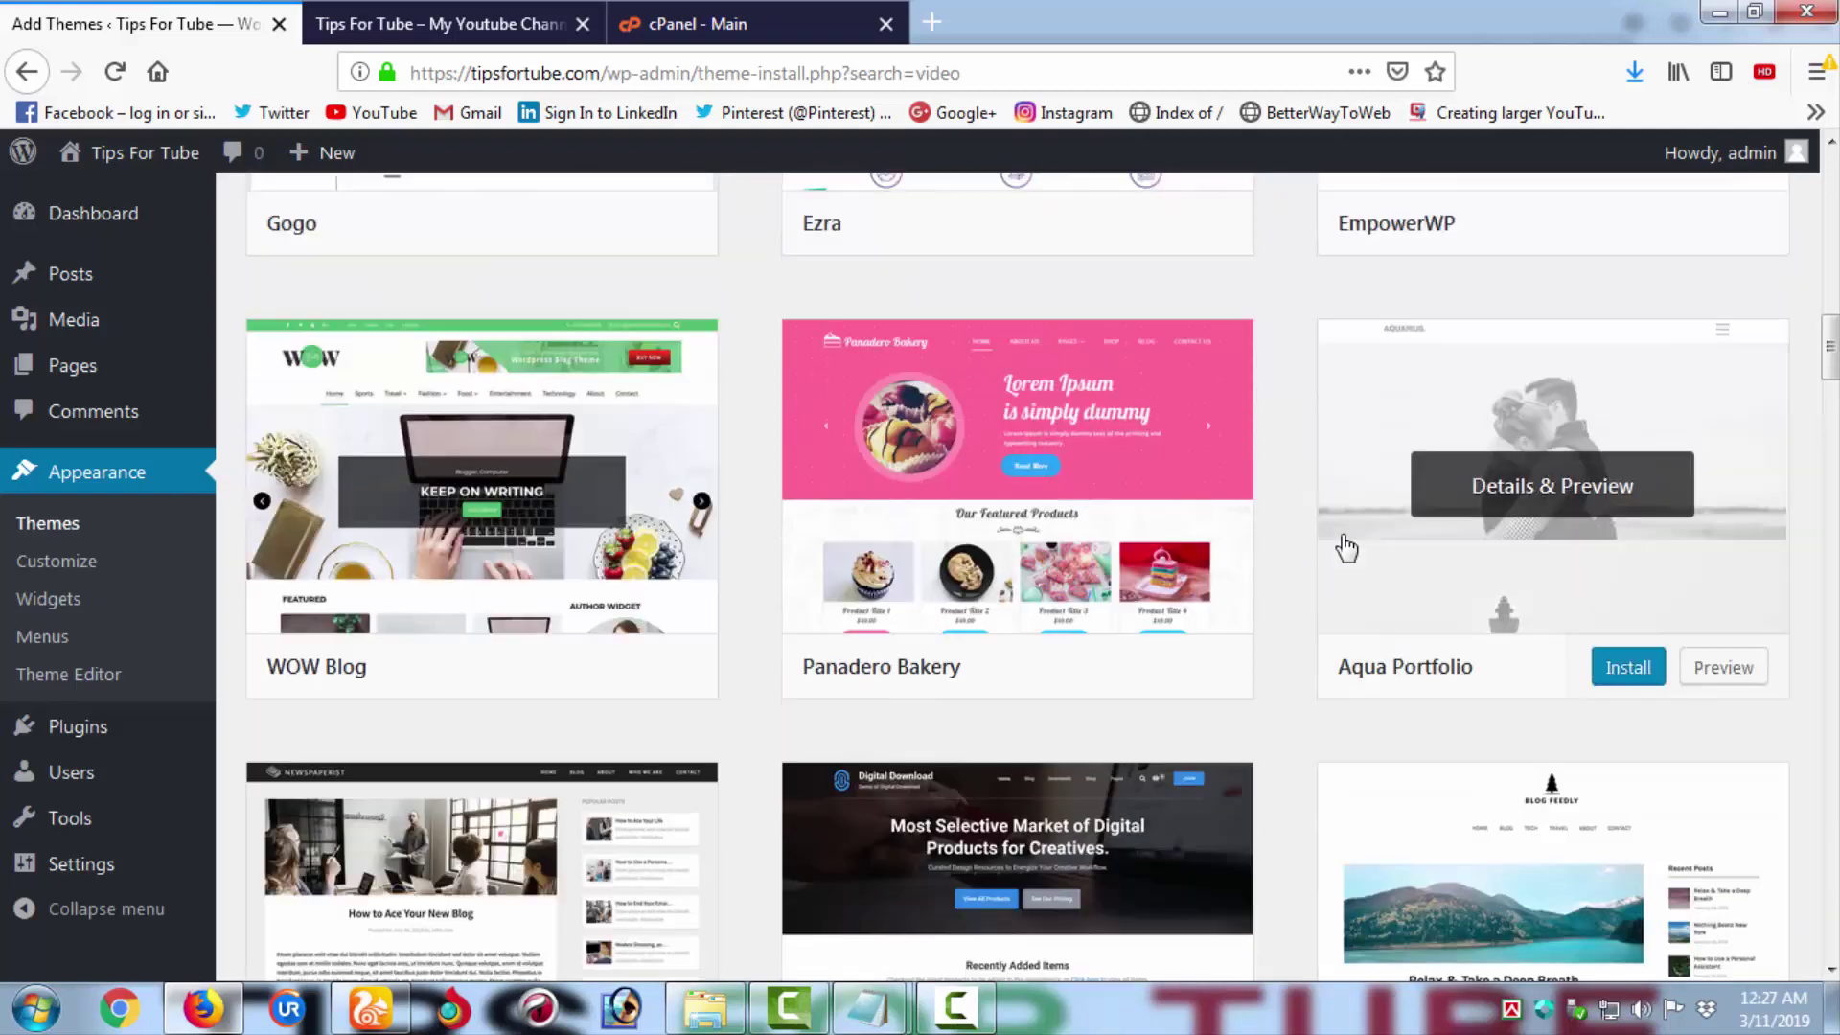
scroll(1346, 547, up, 10)
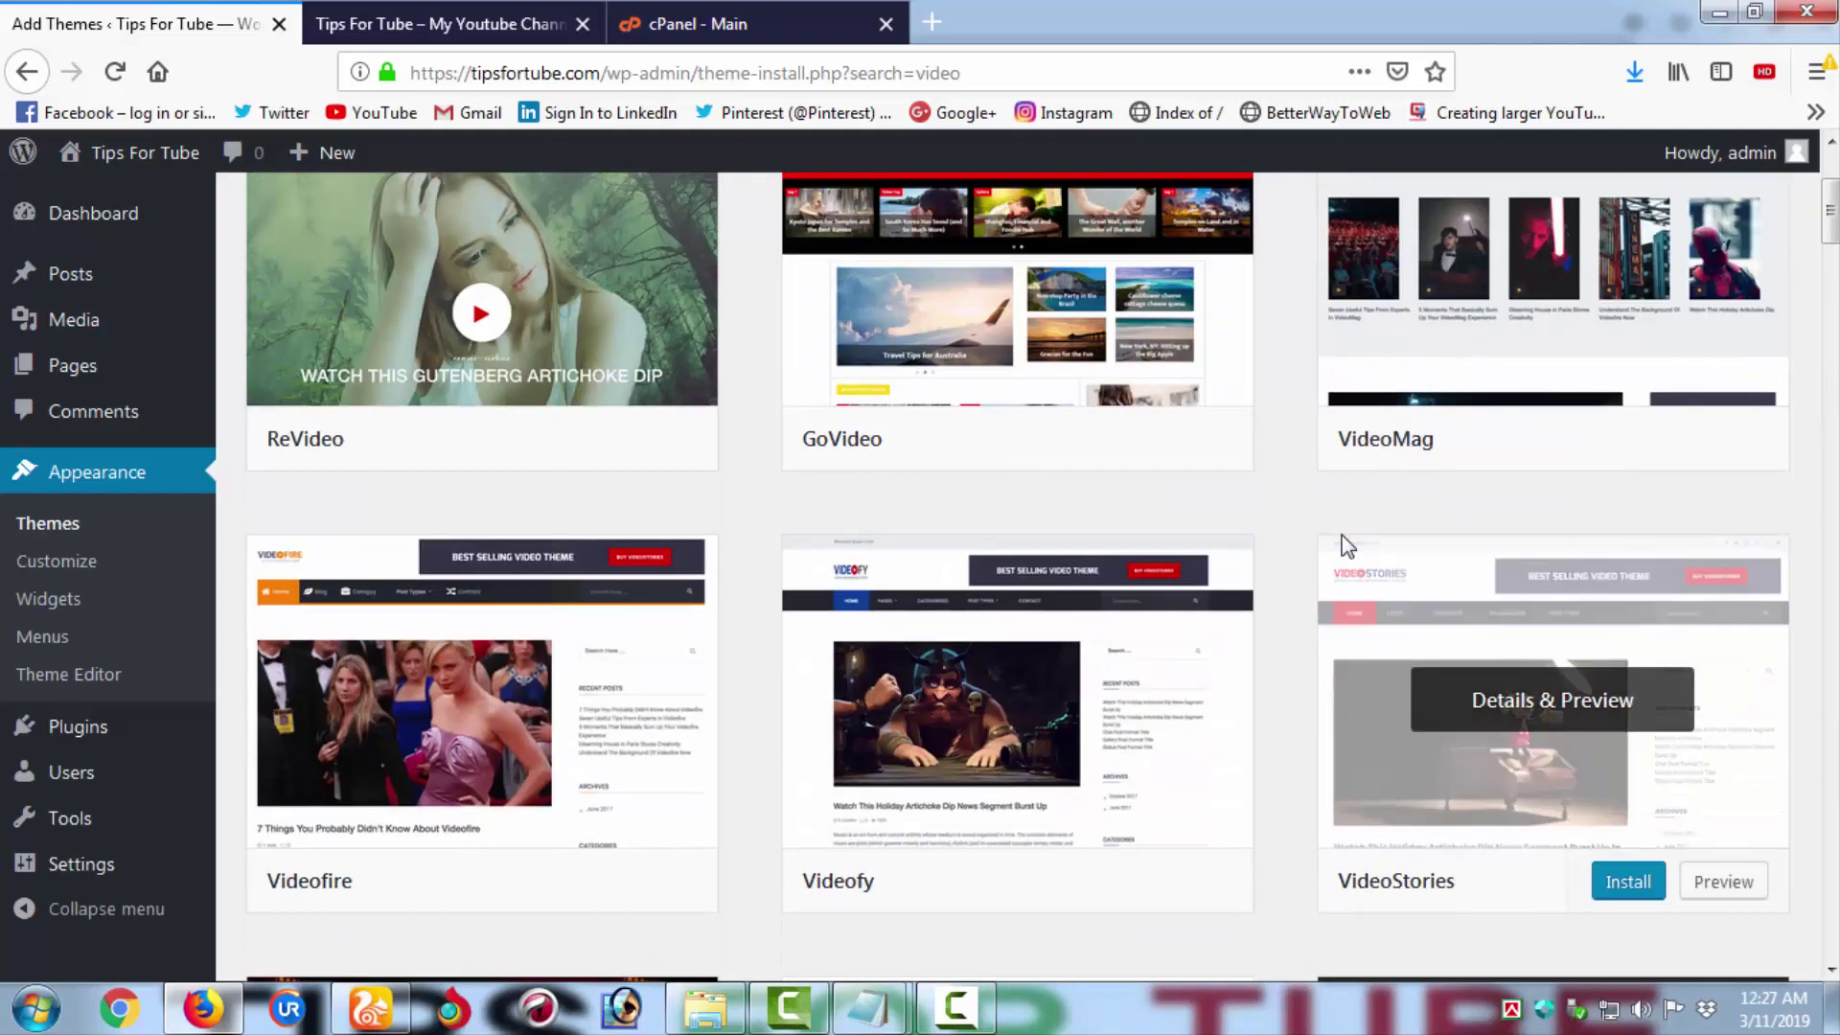
- Install the GoVideo theme from the video theme results and activate it on the site
scroll(1346, 546, down, 3)
scroll(671, 699, down, 5)
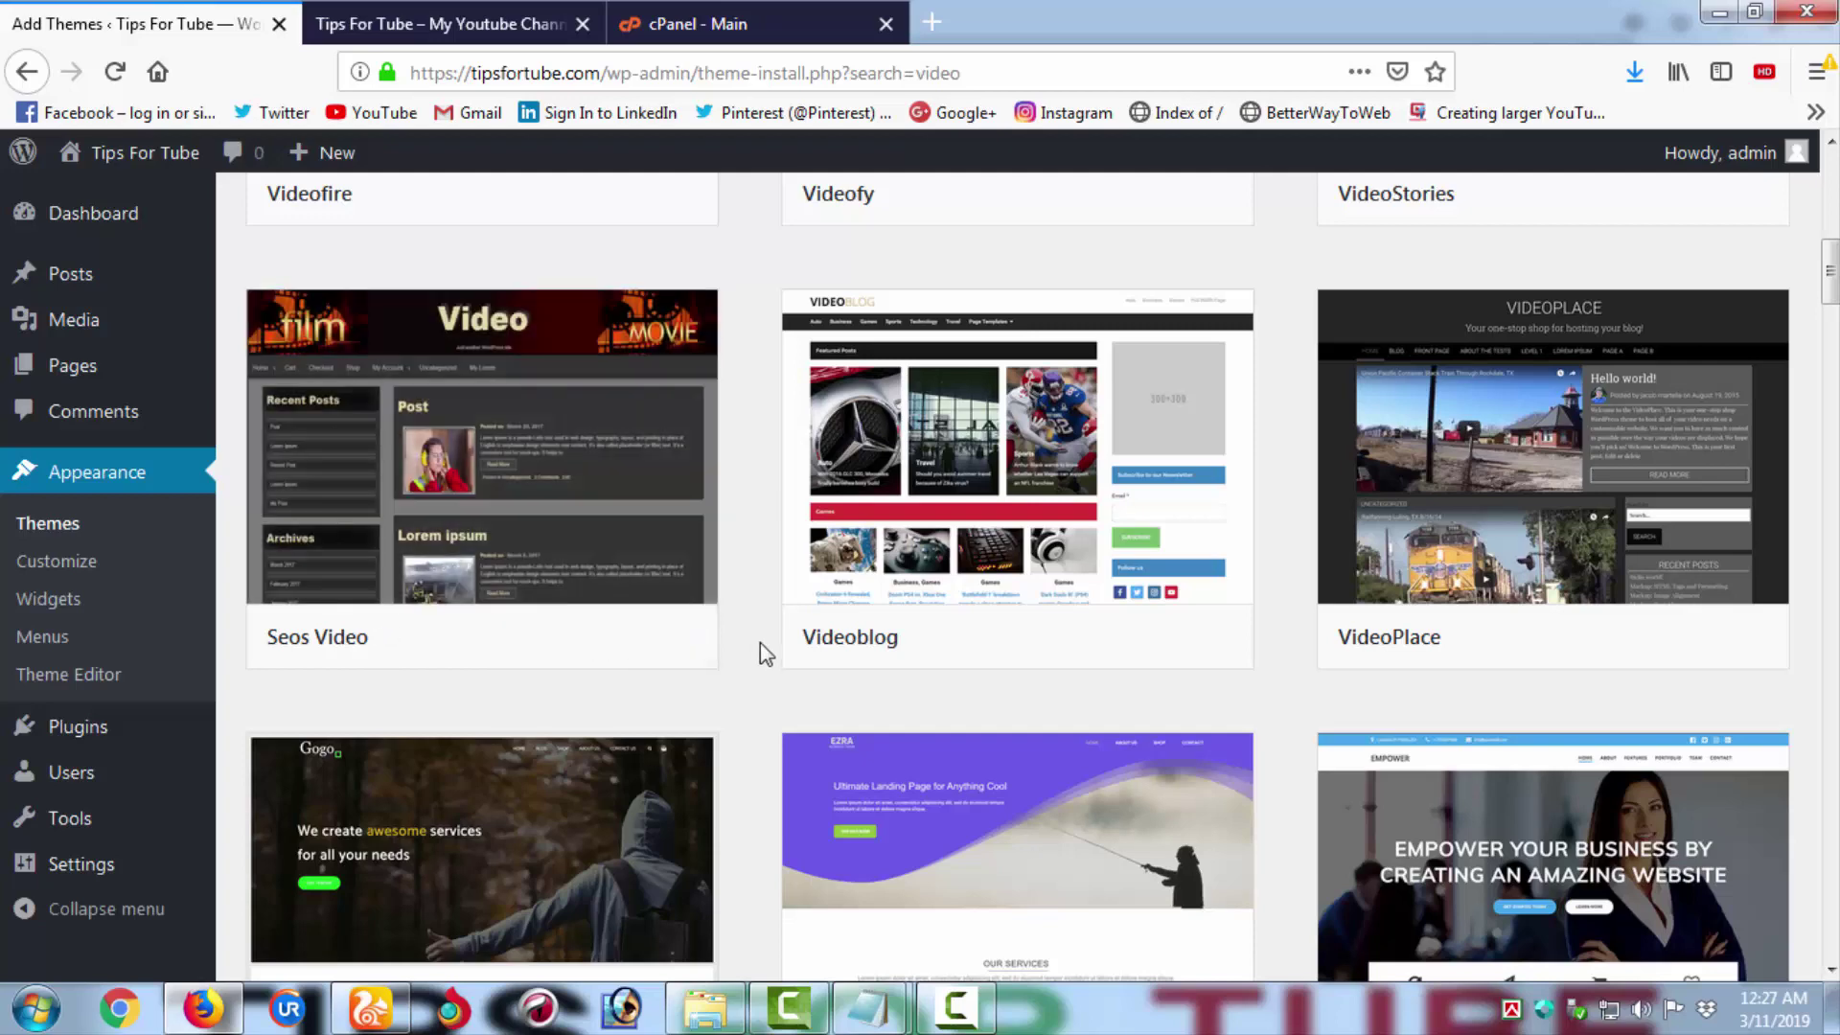
scroll(1043, 652, up, 5)
scroll(1042, 652, up, 2)
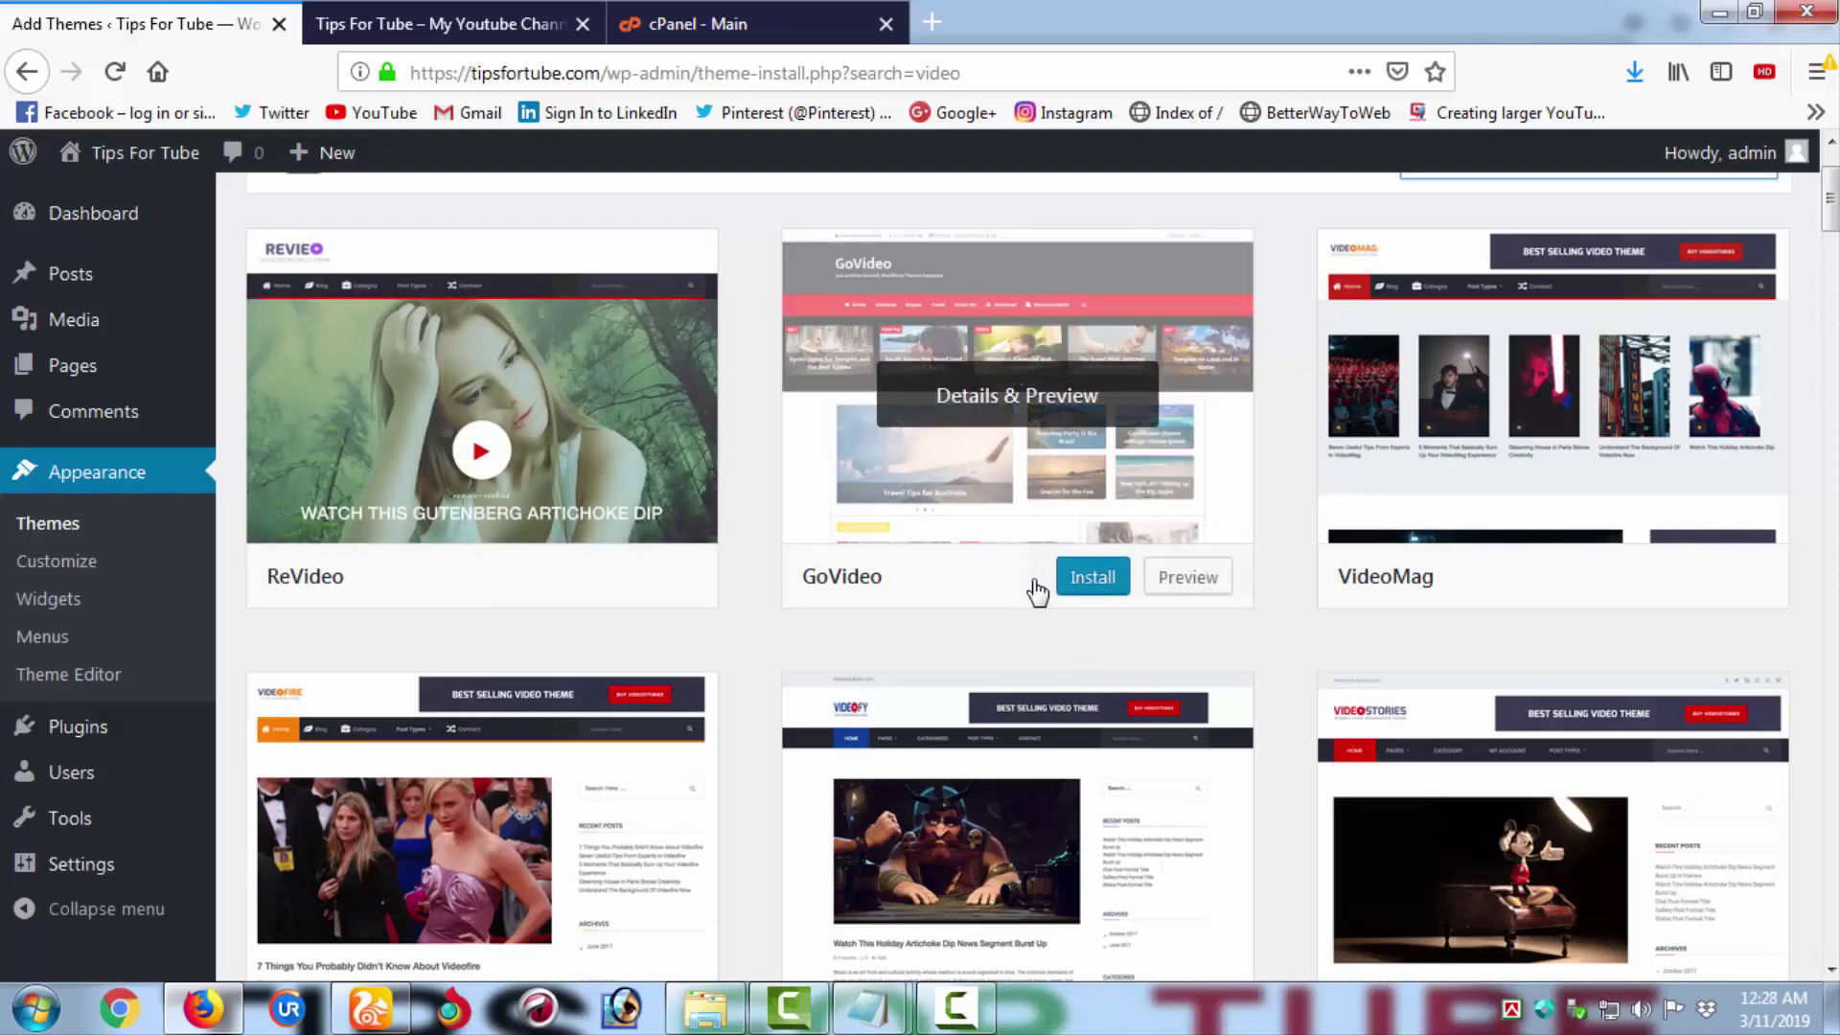
click(1088, 581)
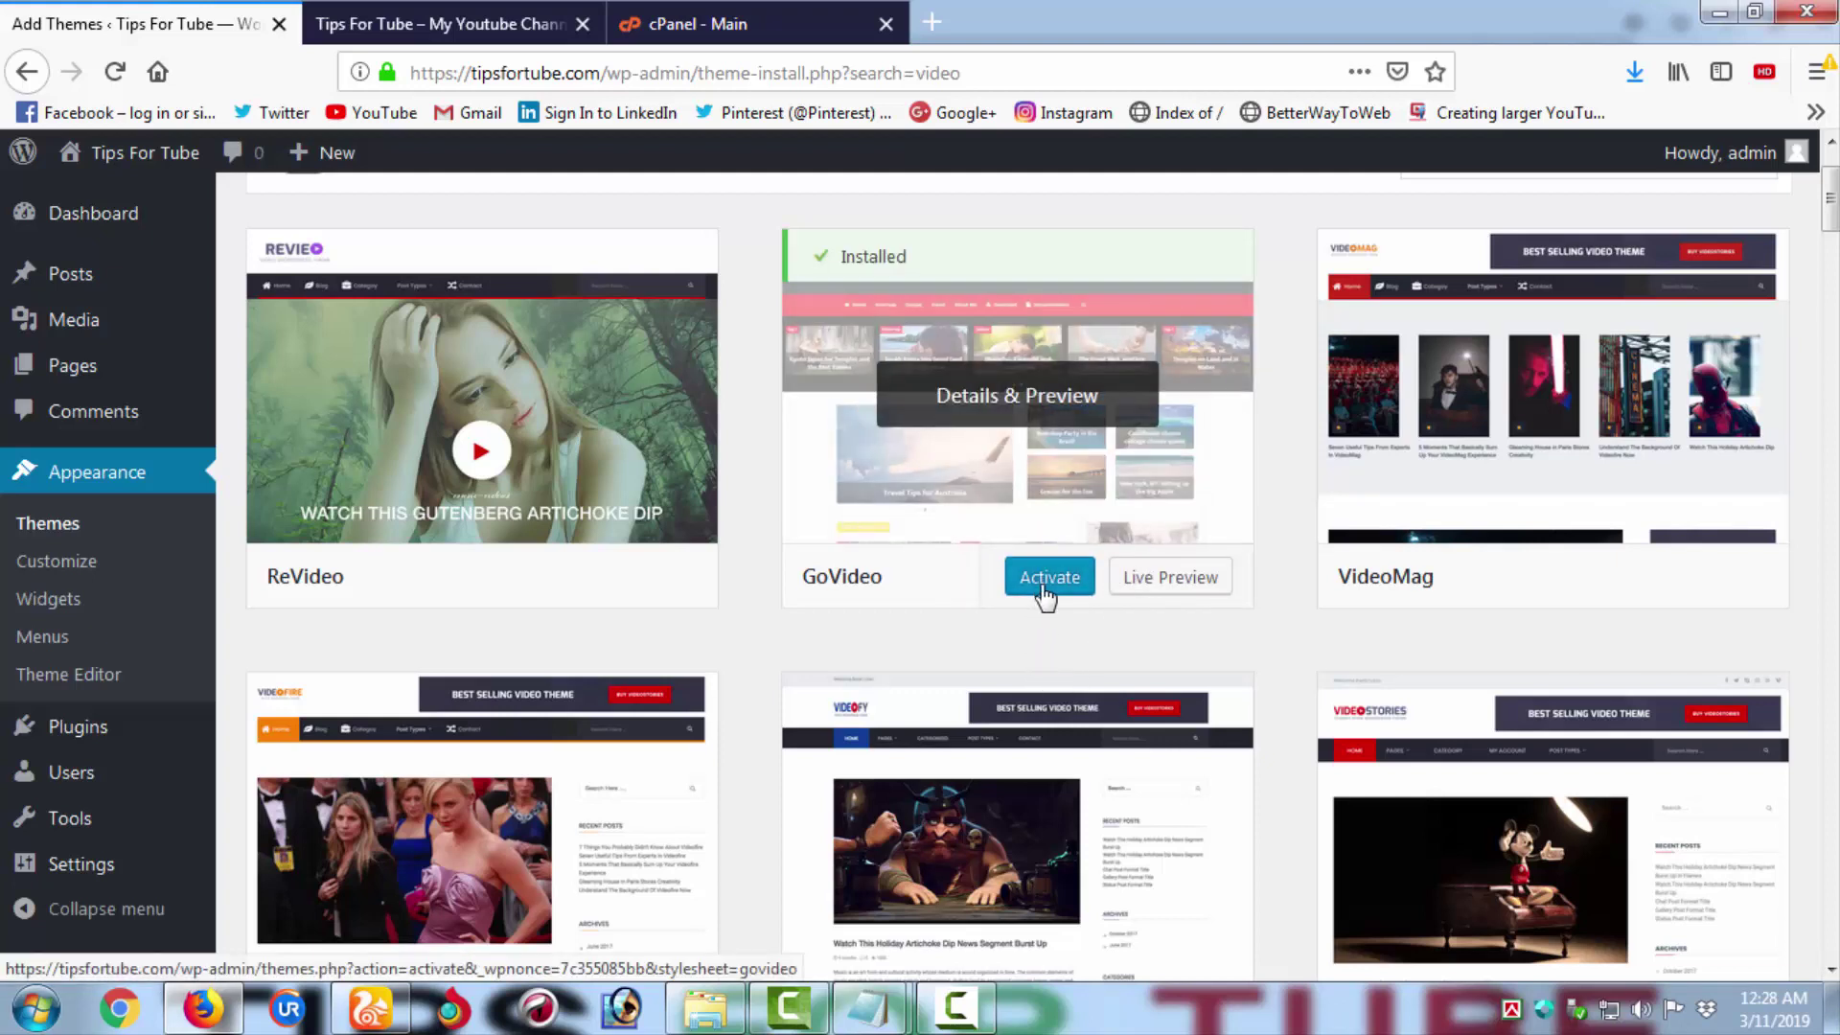
click(1044, 584)
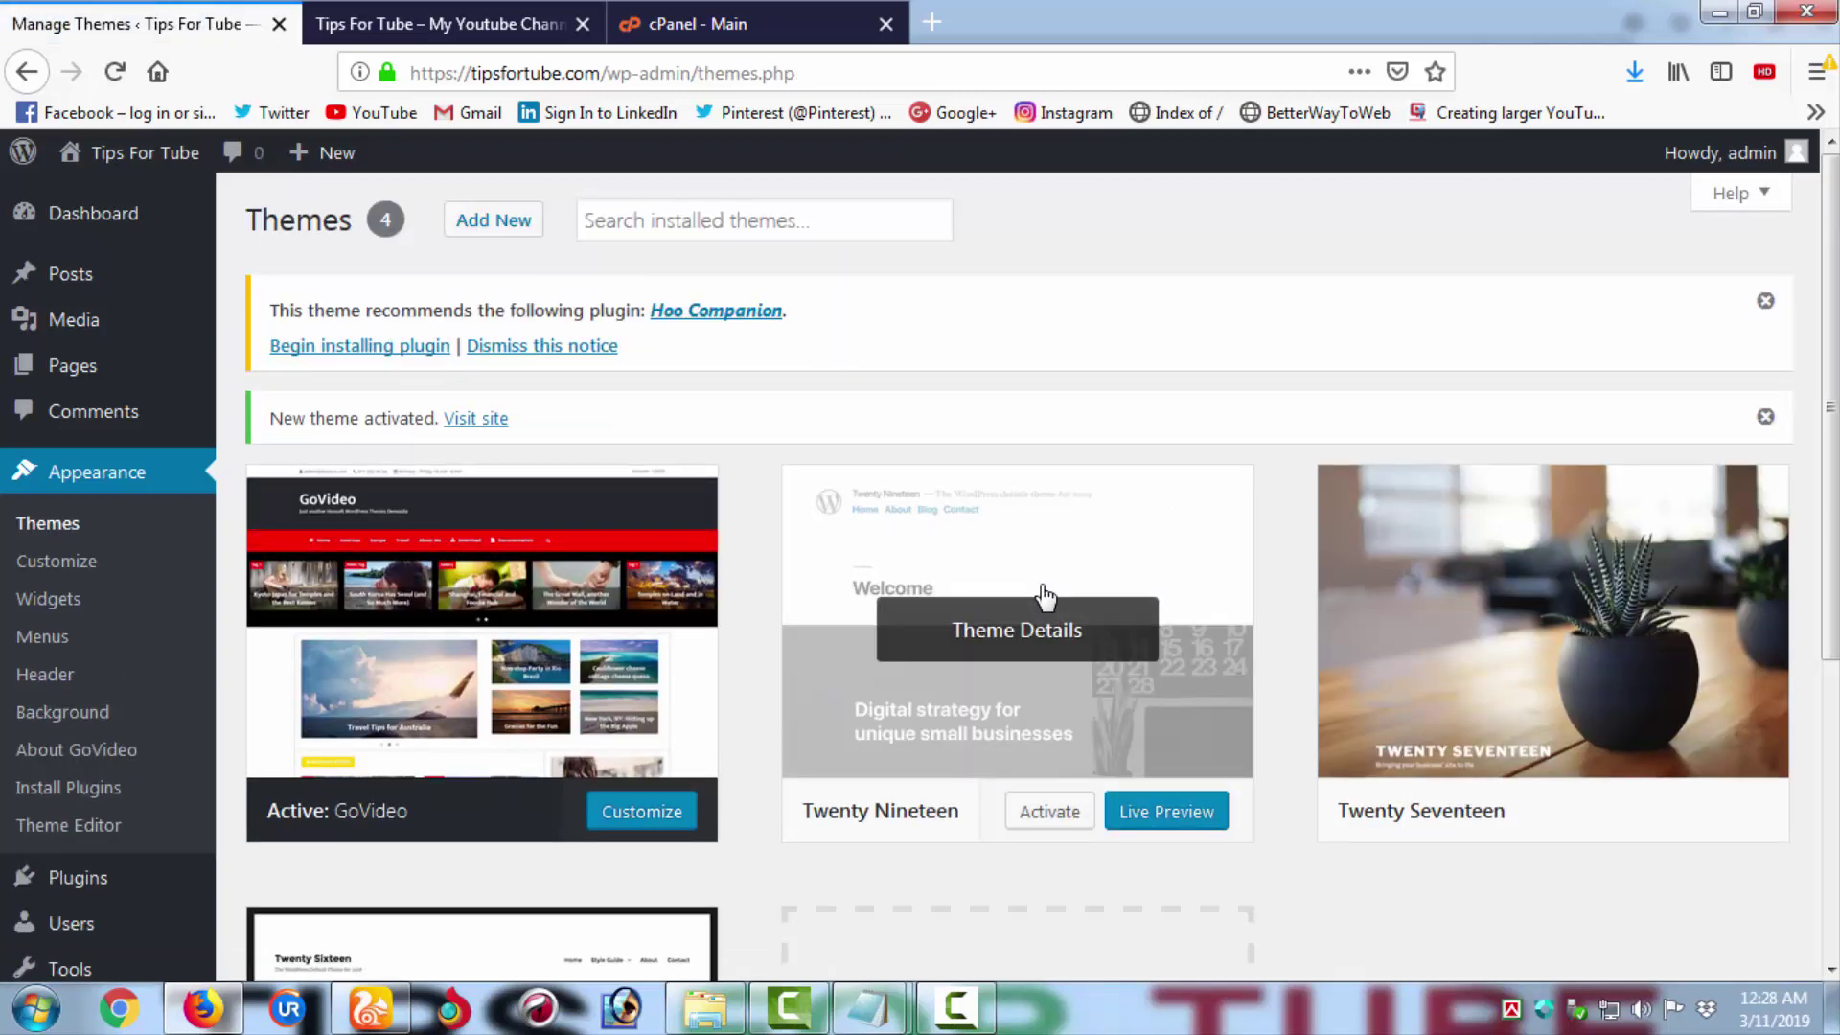
- Look over the admin Dashboard and the Appearance options offered with the GoVideo theme
click(102, 230)
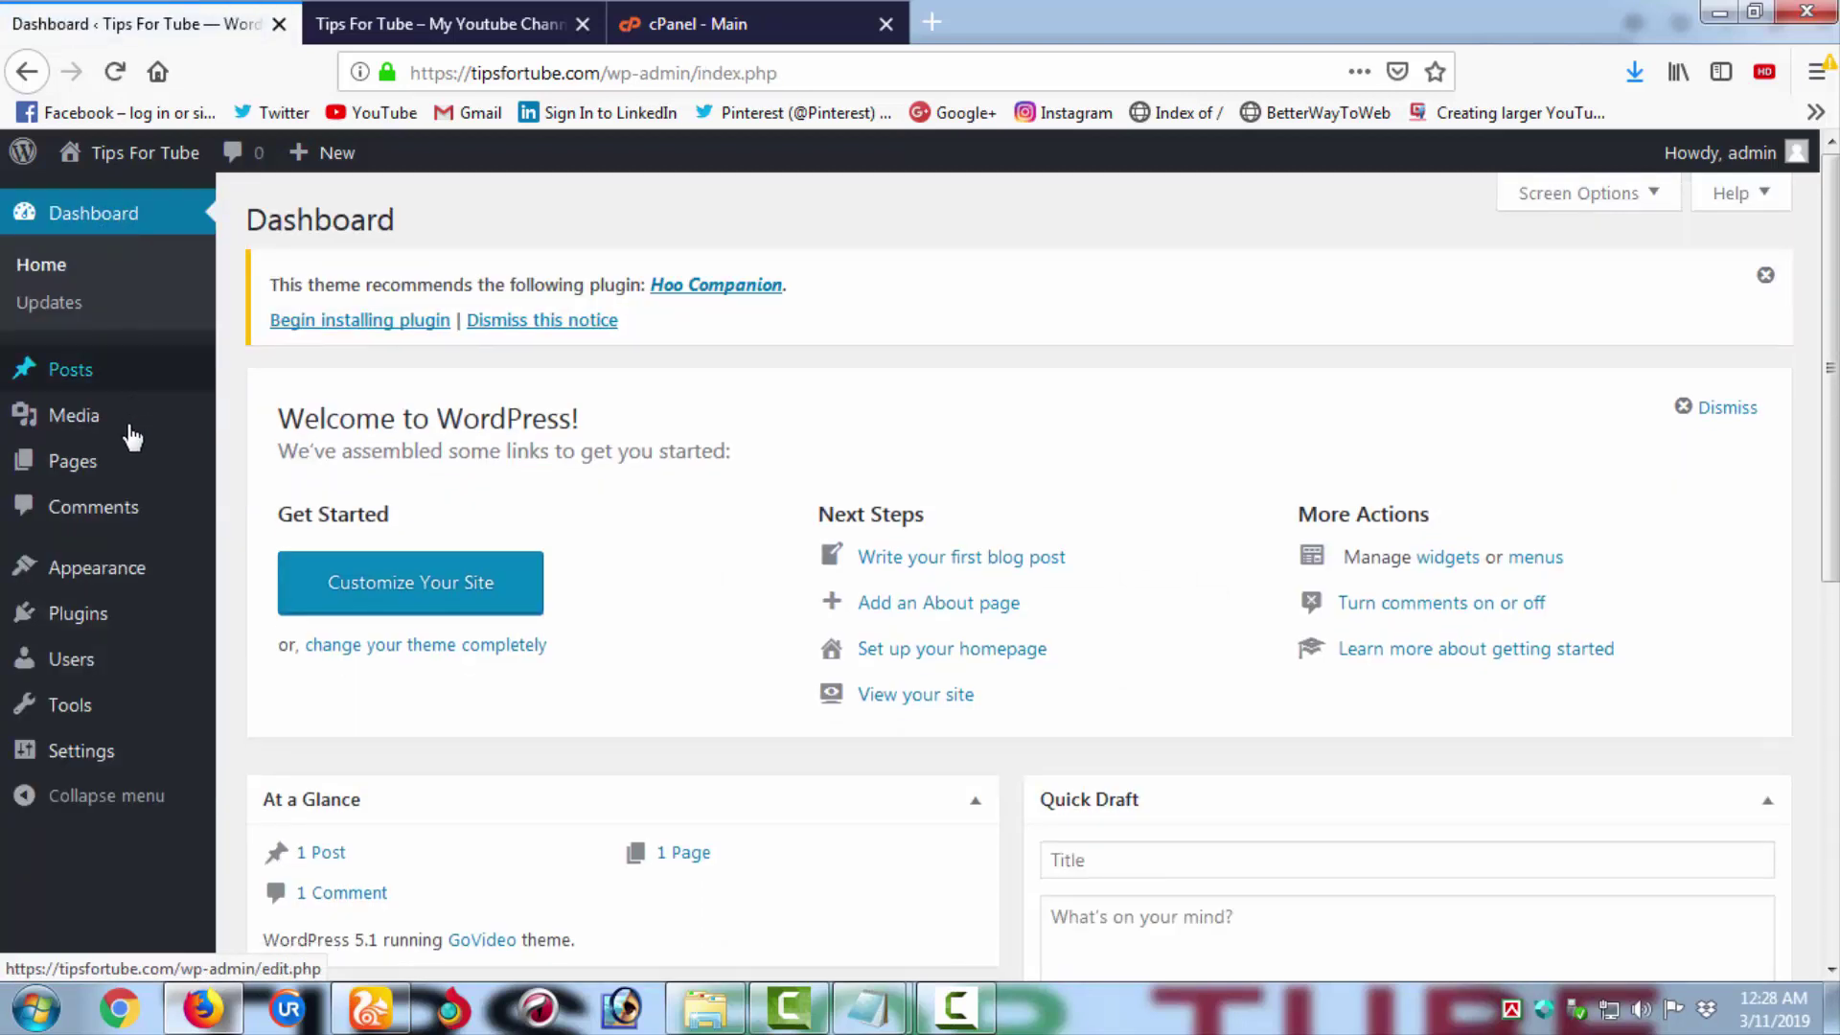
mouse_move(122, 436)
click(105, 567)
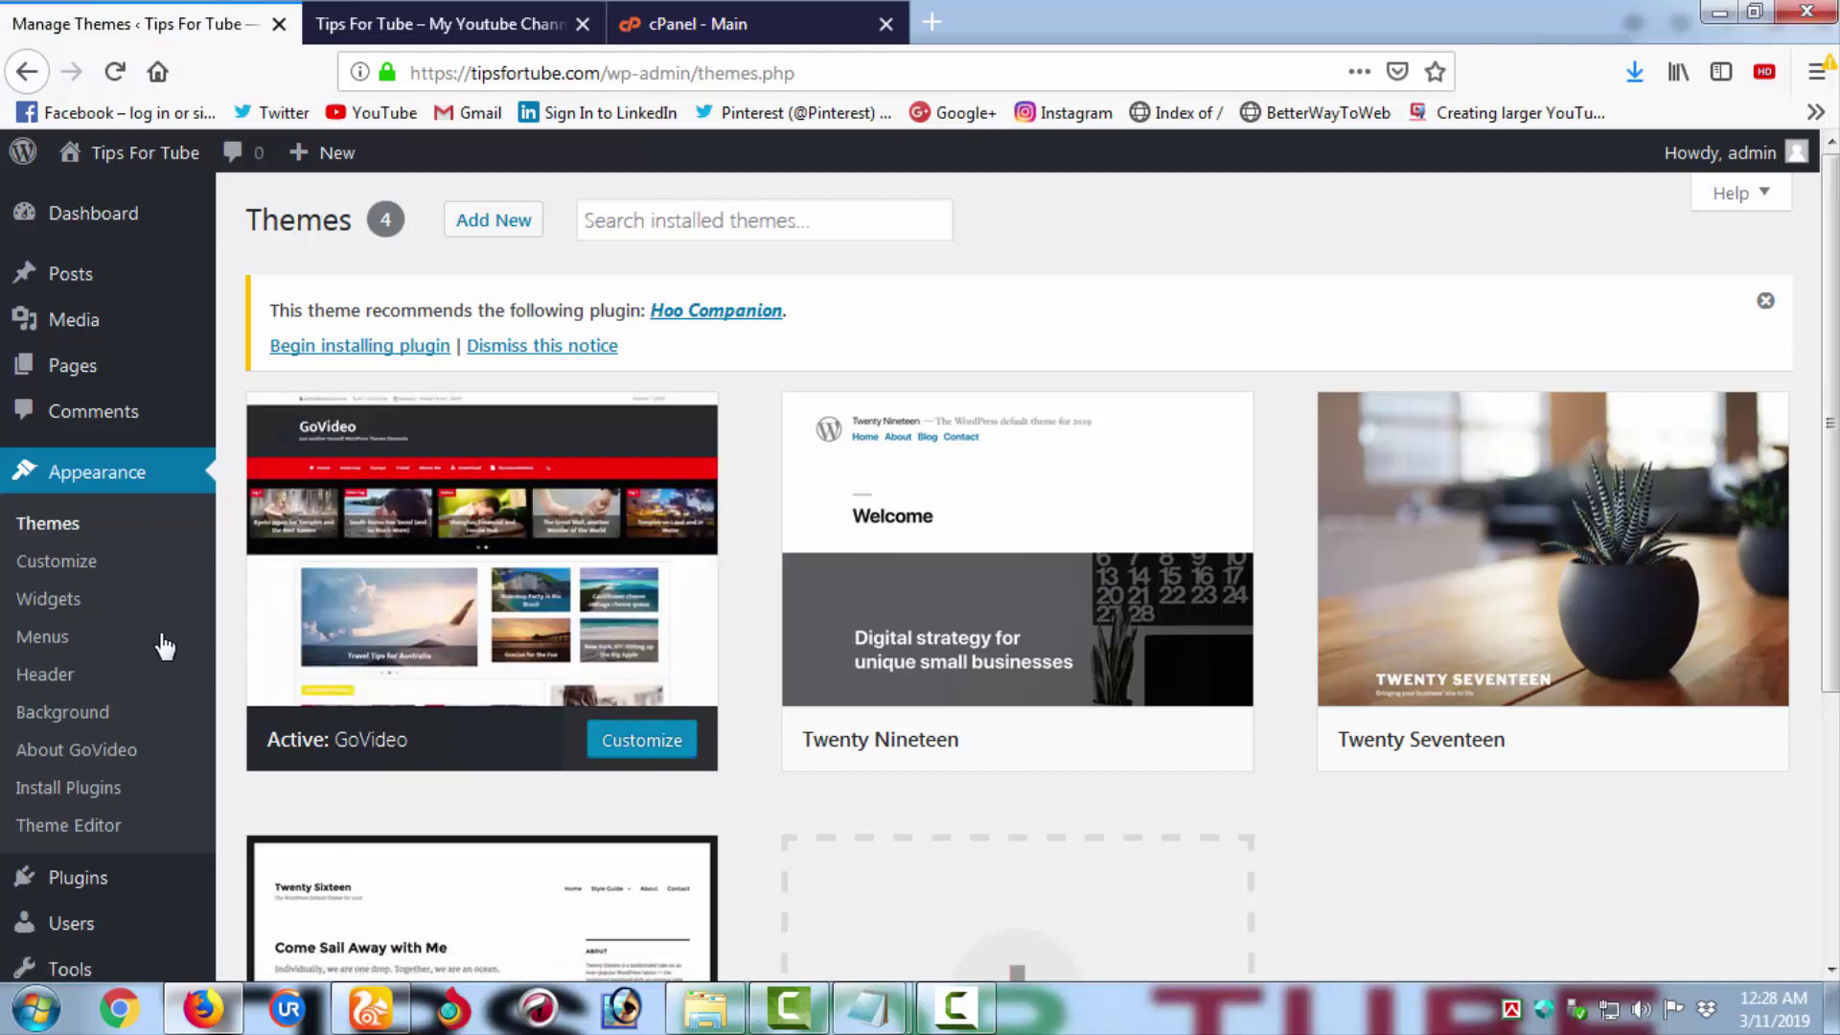
mouse_move(89, 320)
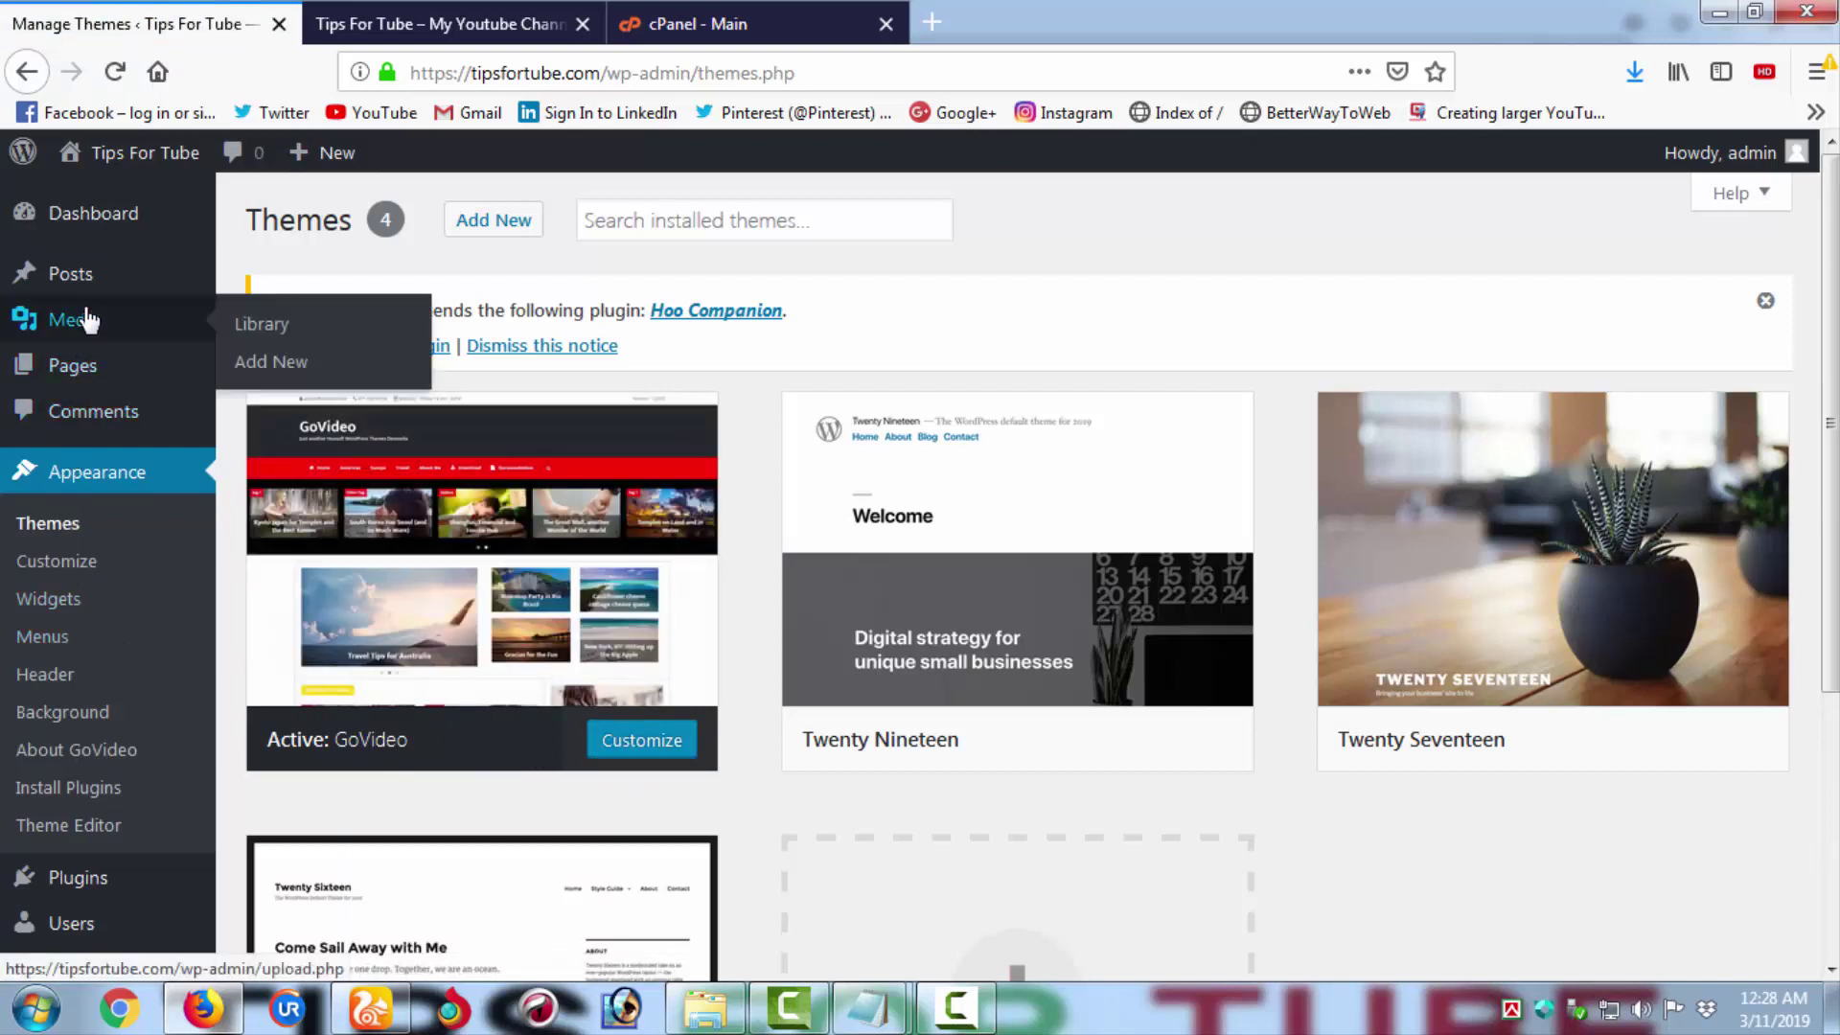
scroll(96, 278, down, 2)
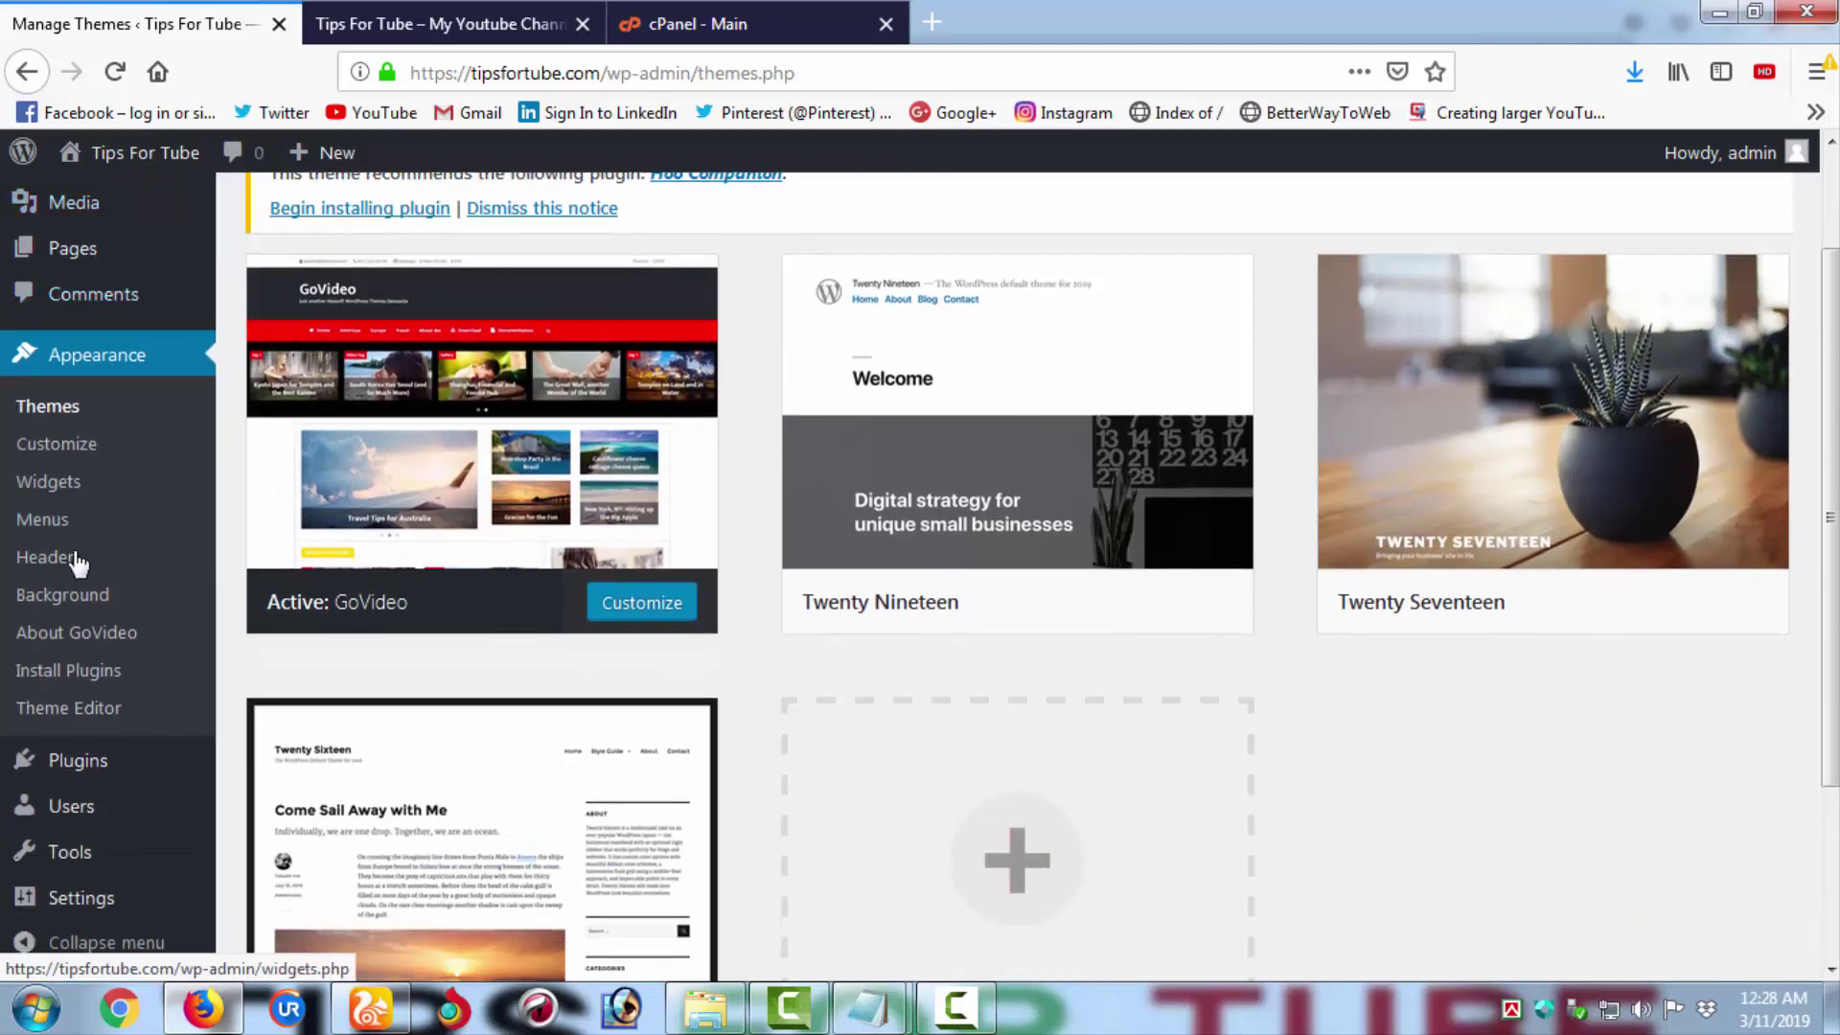
scroll(105, 593, up, 2)
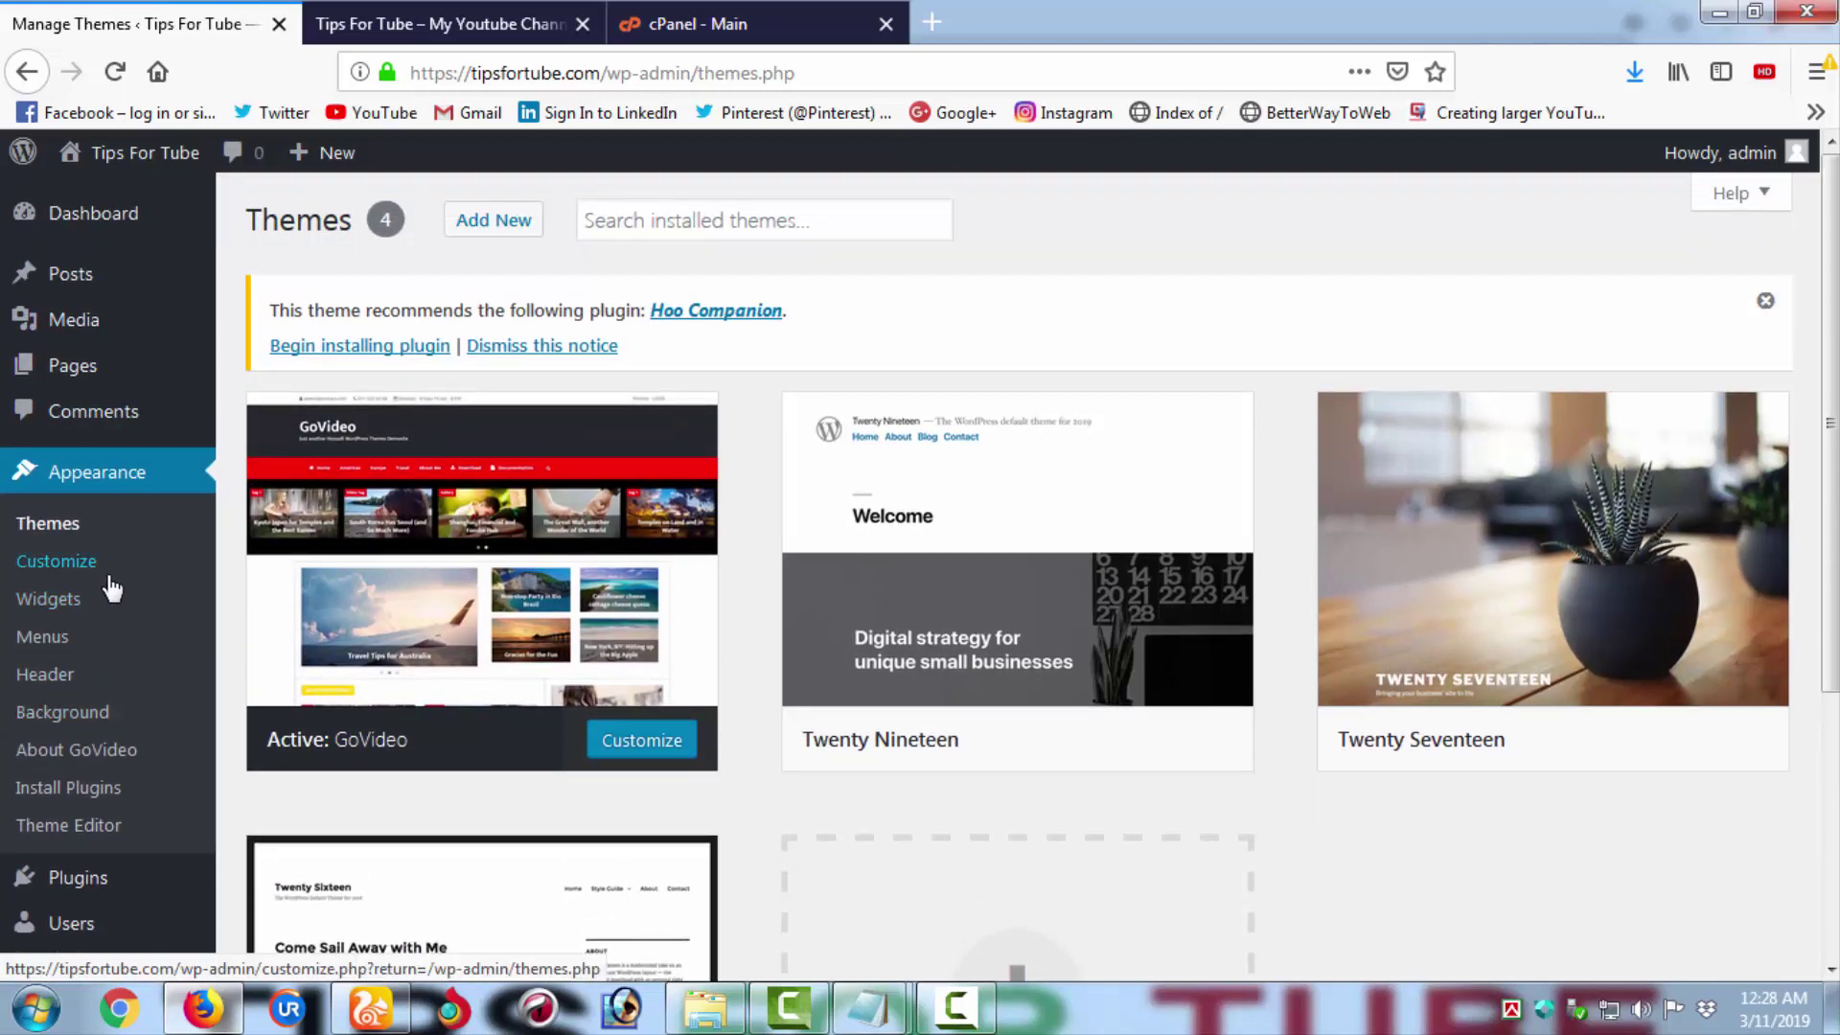
- Look at the Media Library and the list of the site's existing pages
click(65, 329)
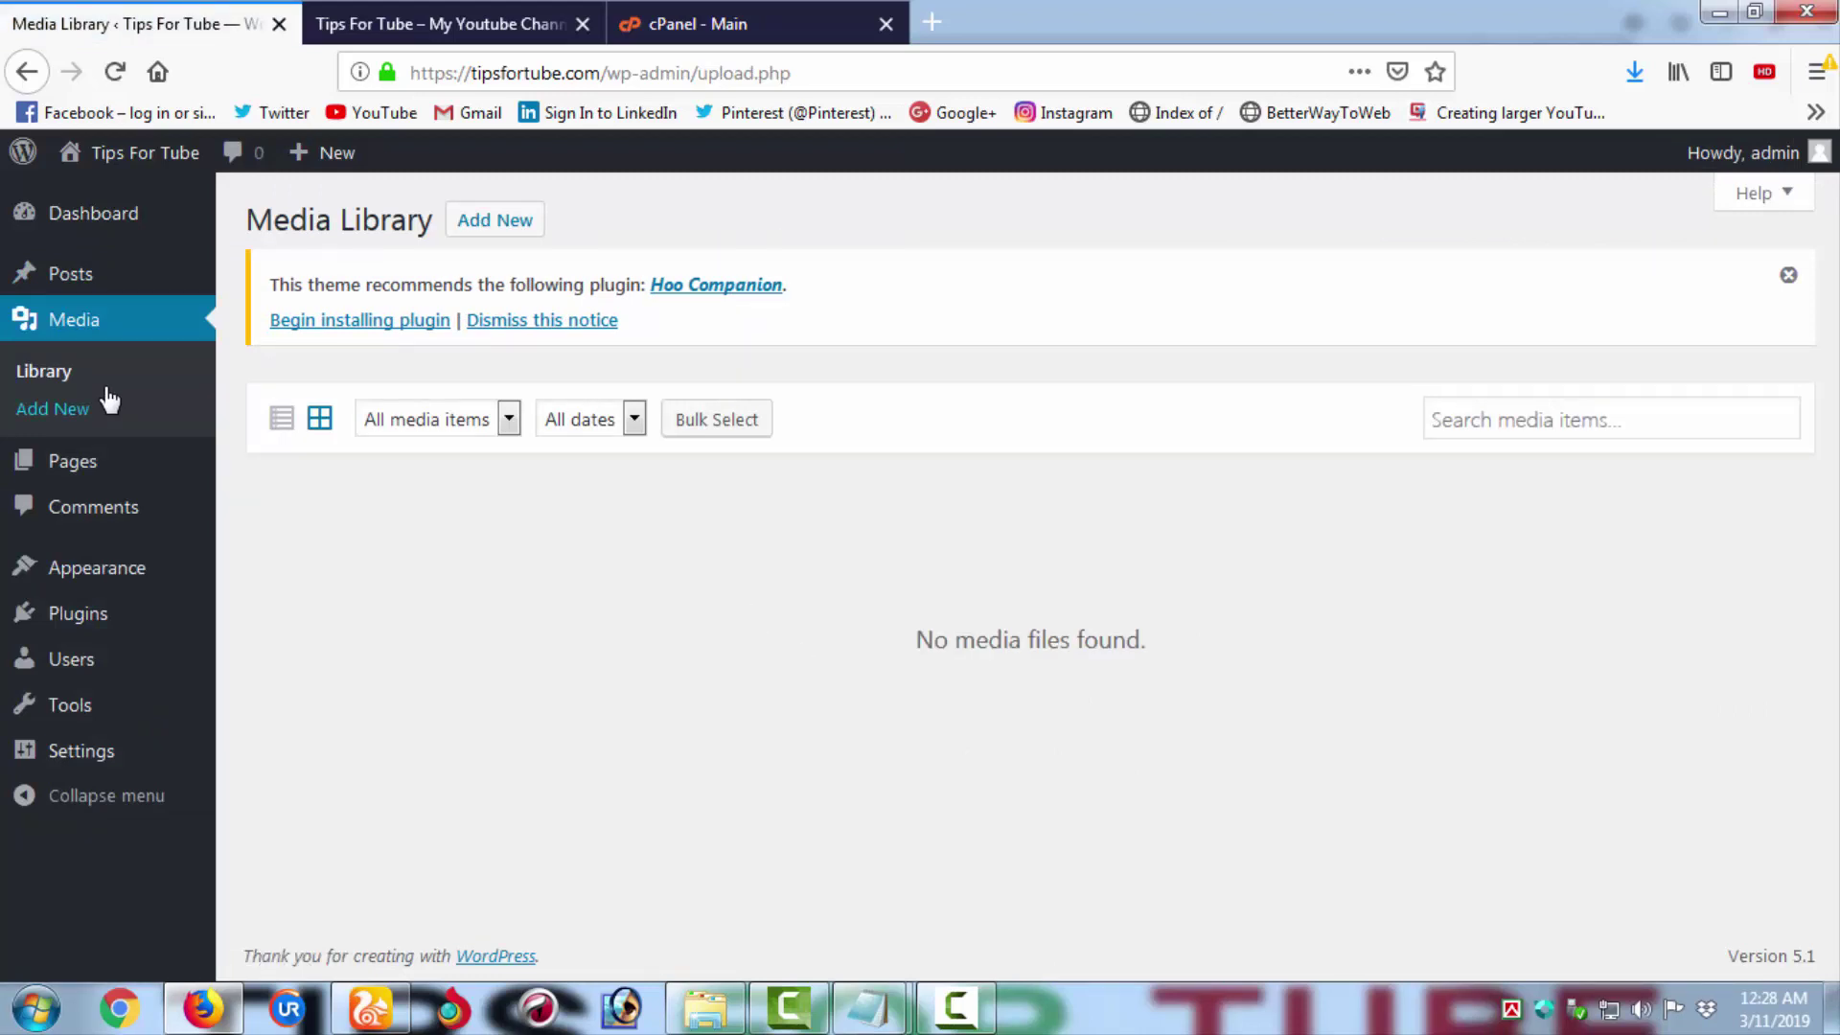
click(79, 464)
mouse_move(478, 643)
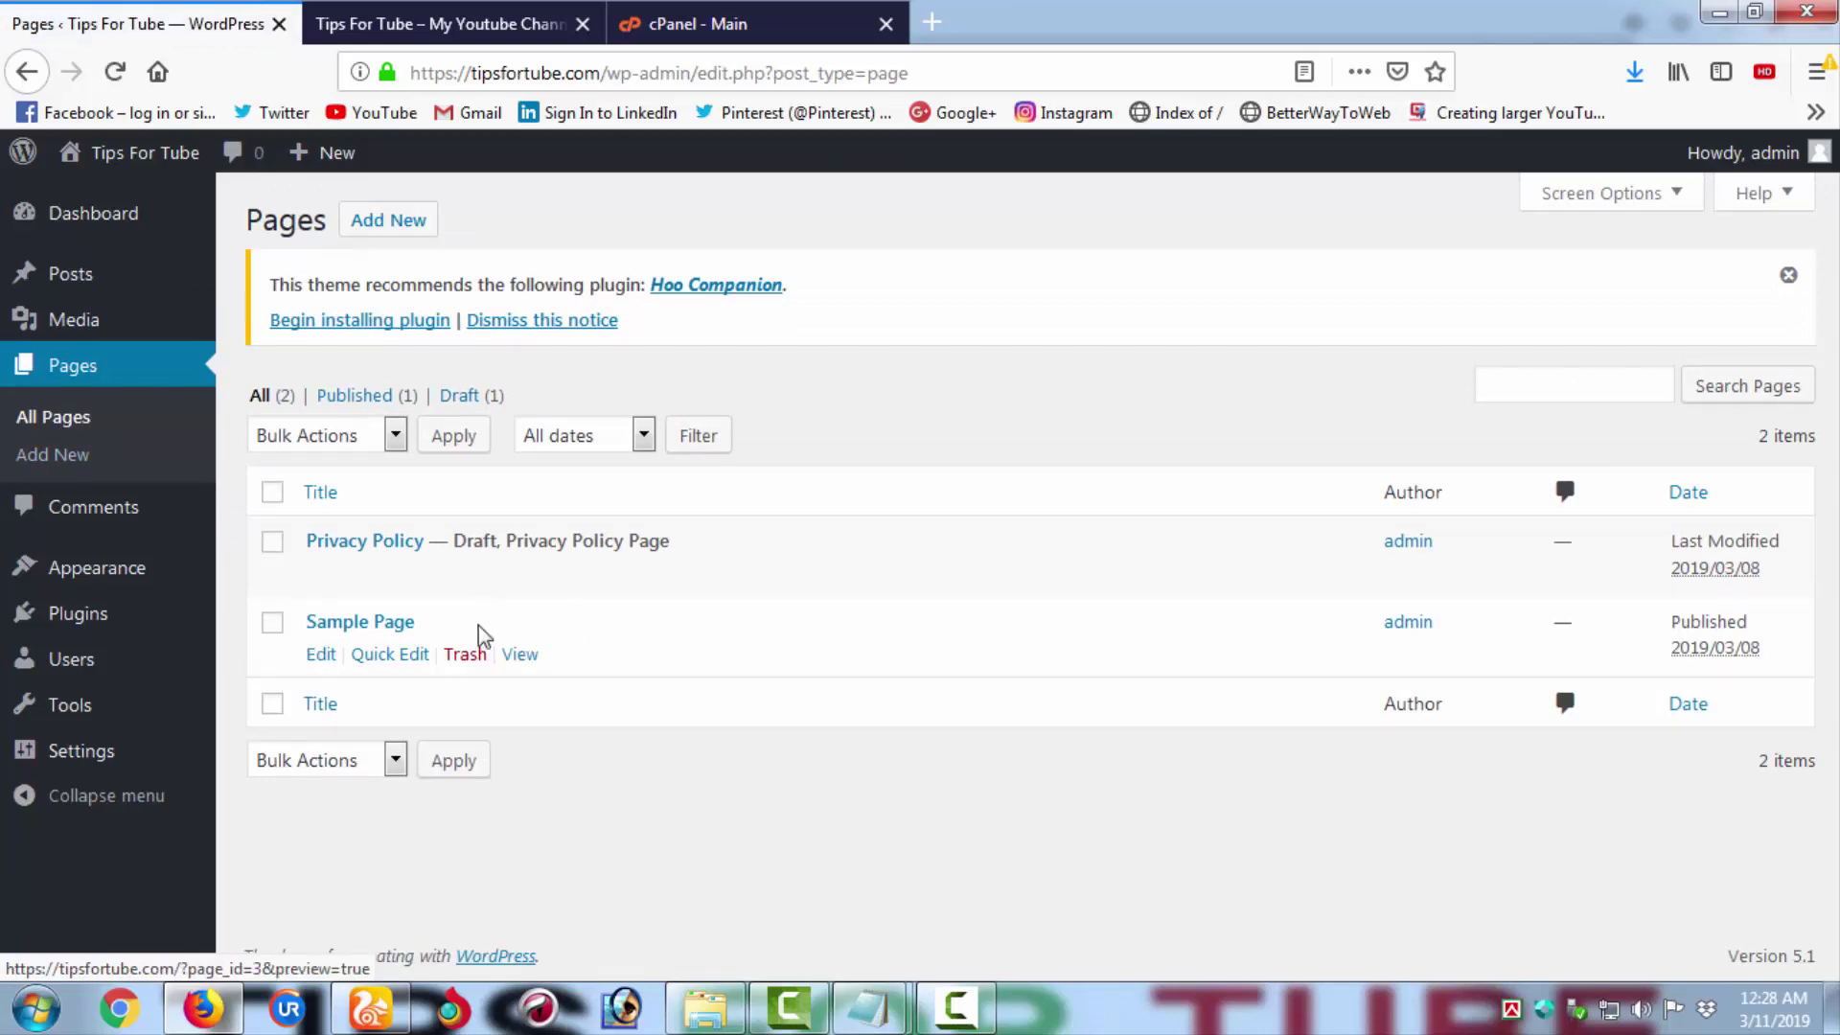
mouse_move(357, 580)
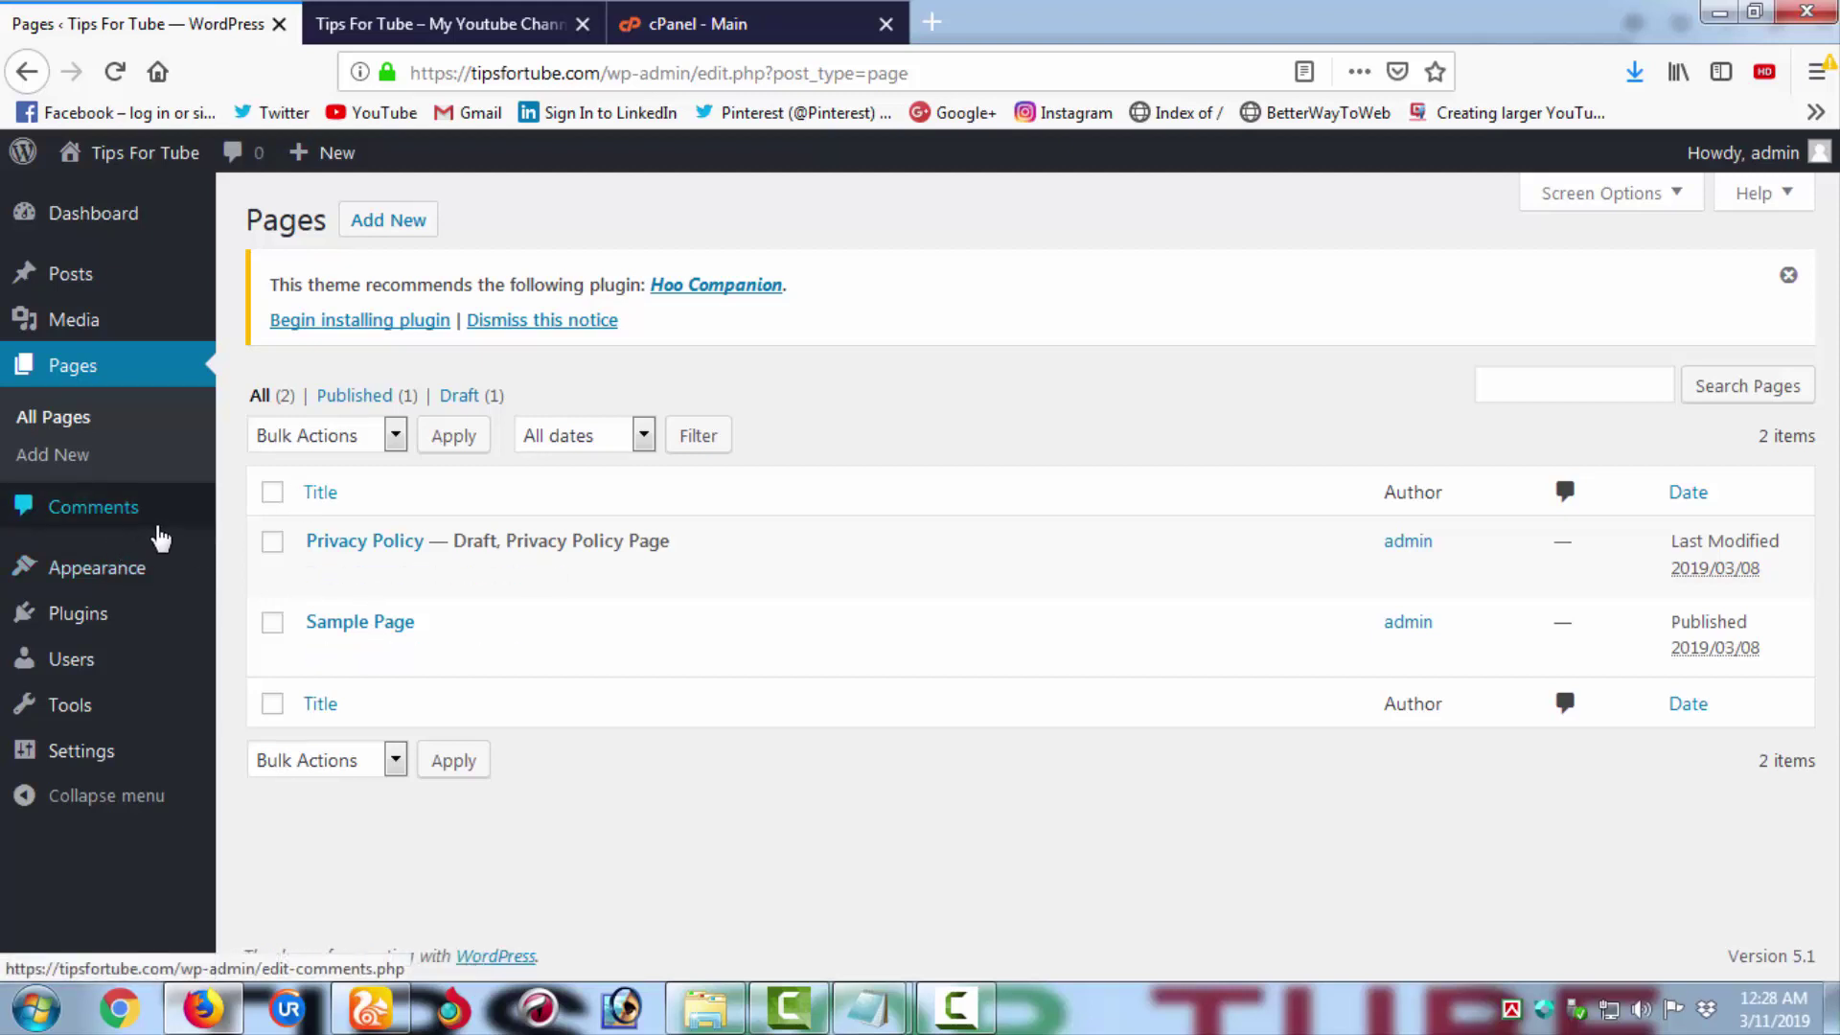
- Return to the installed themes and open the Customizer for the GoVideo theme
mouse_move(131, 571)
click(264, 540)
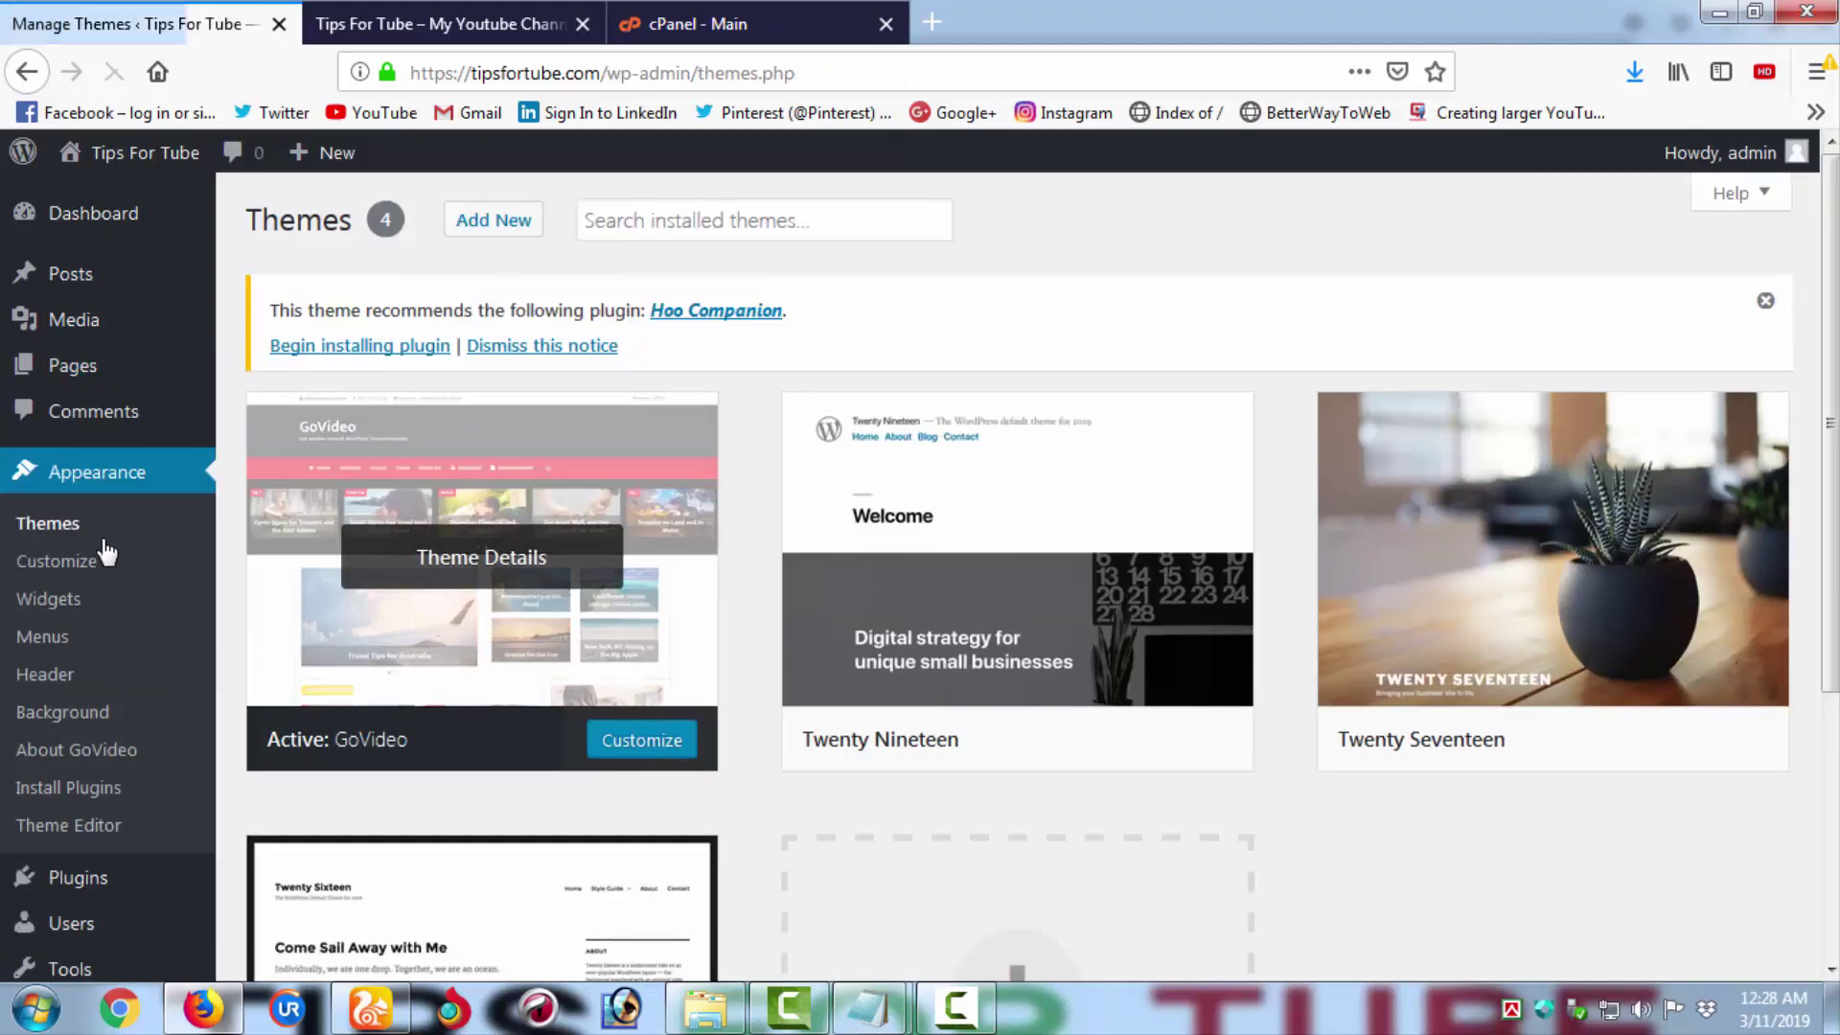
click(66, 564)
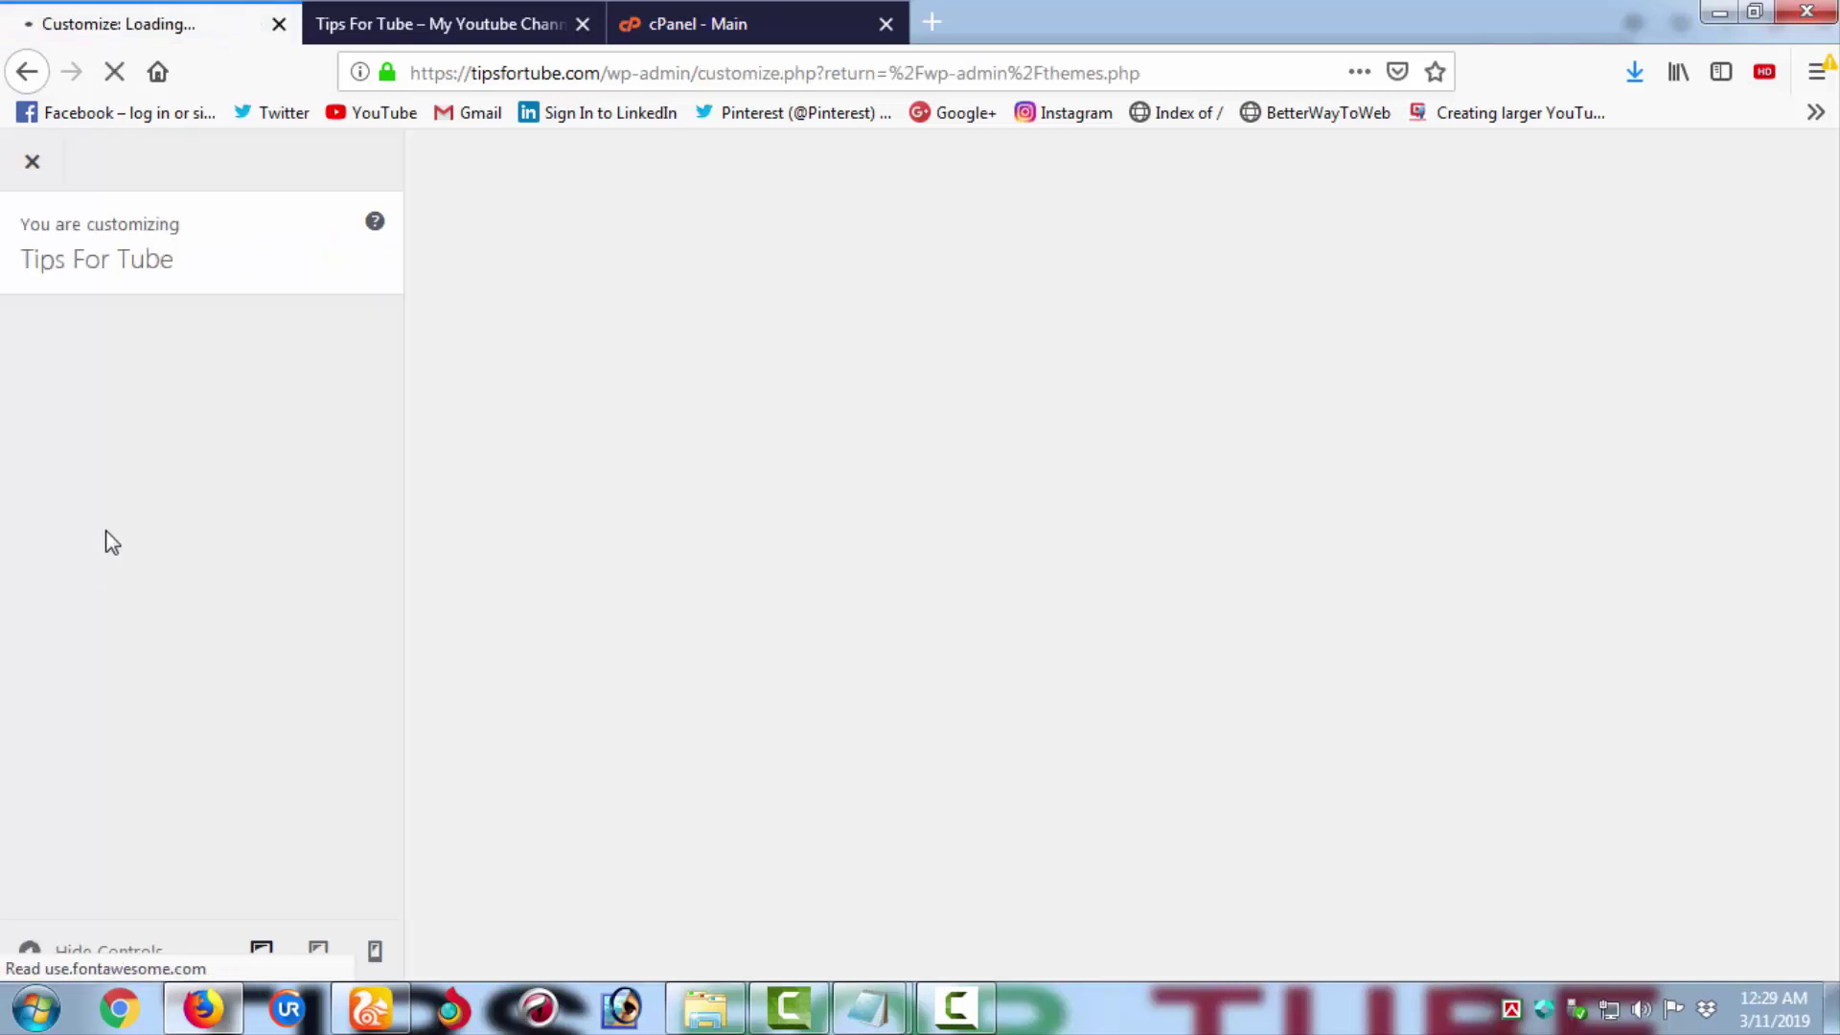
- Close the Customizer and look over the Appearance, Plugins, Users, Tools and Settings options in the WordPress admin
click(32, 165)
click(963, 514)
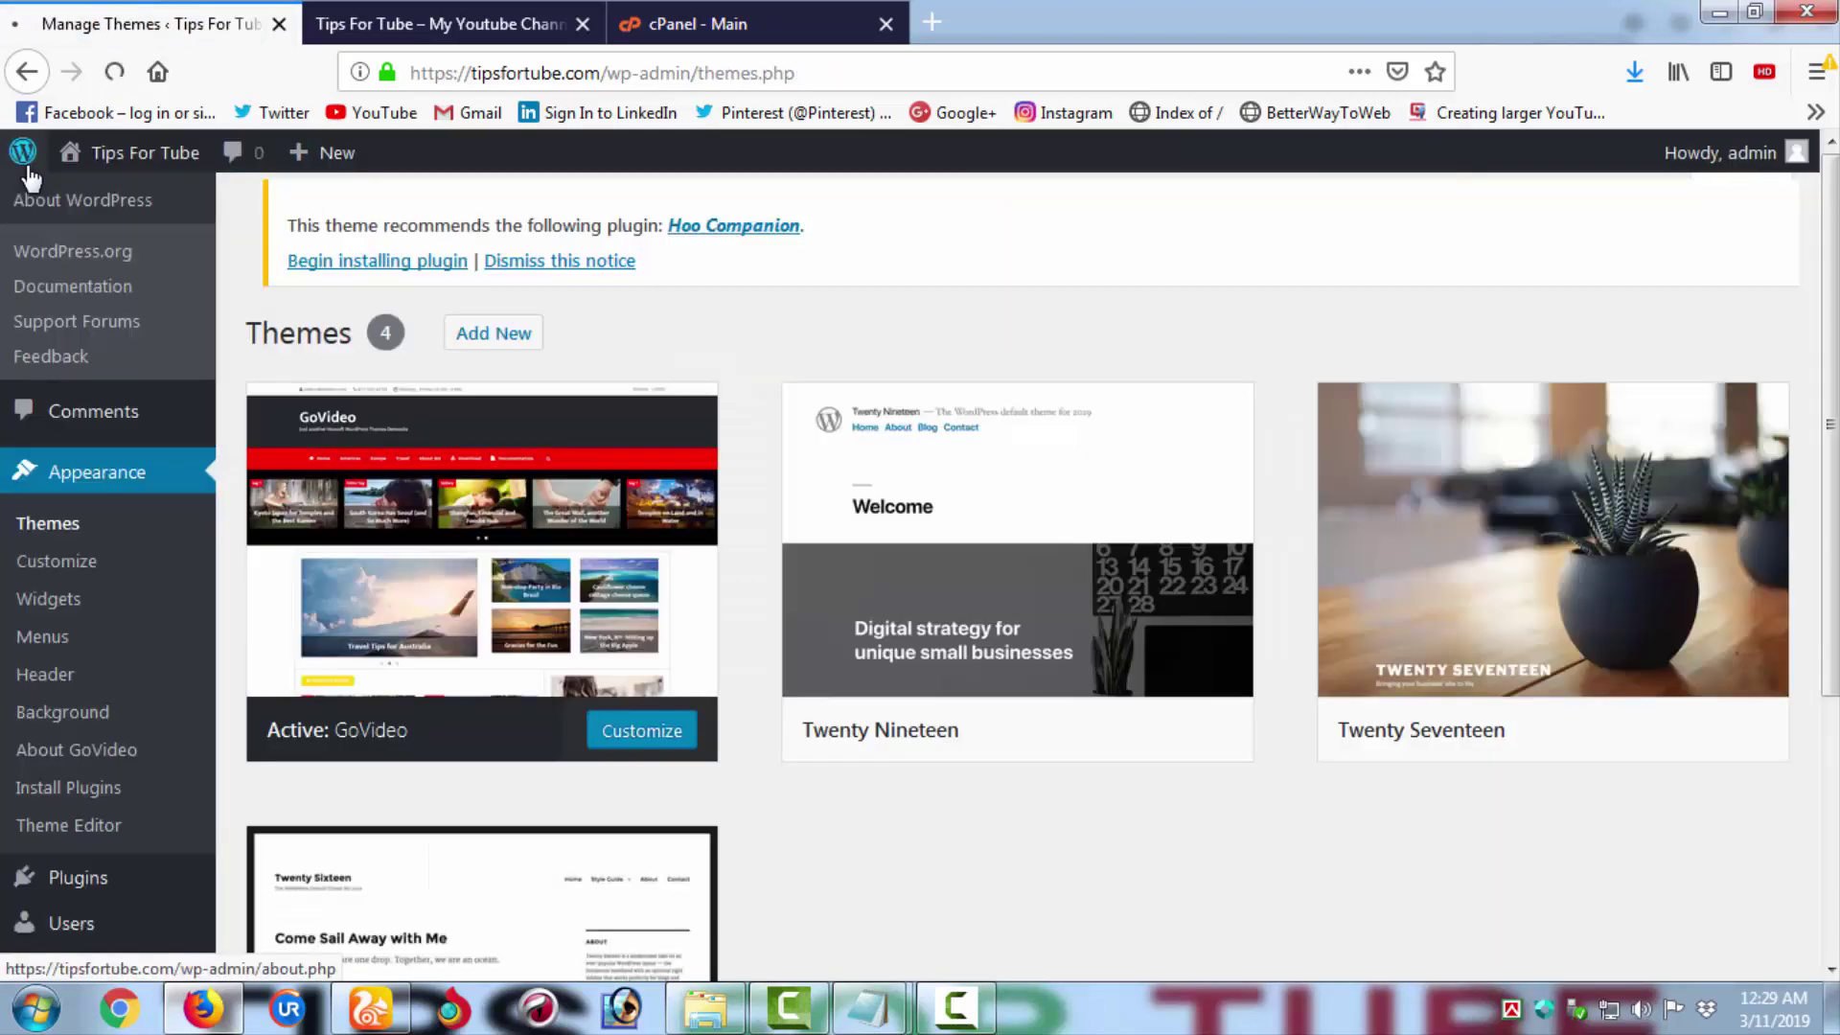
click(31, 192)
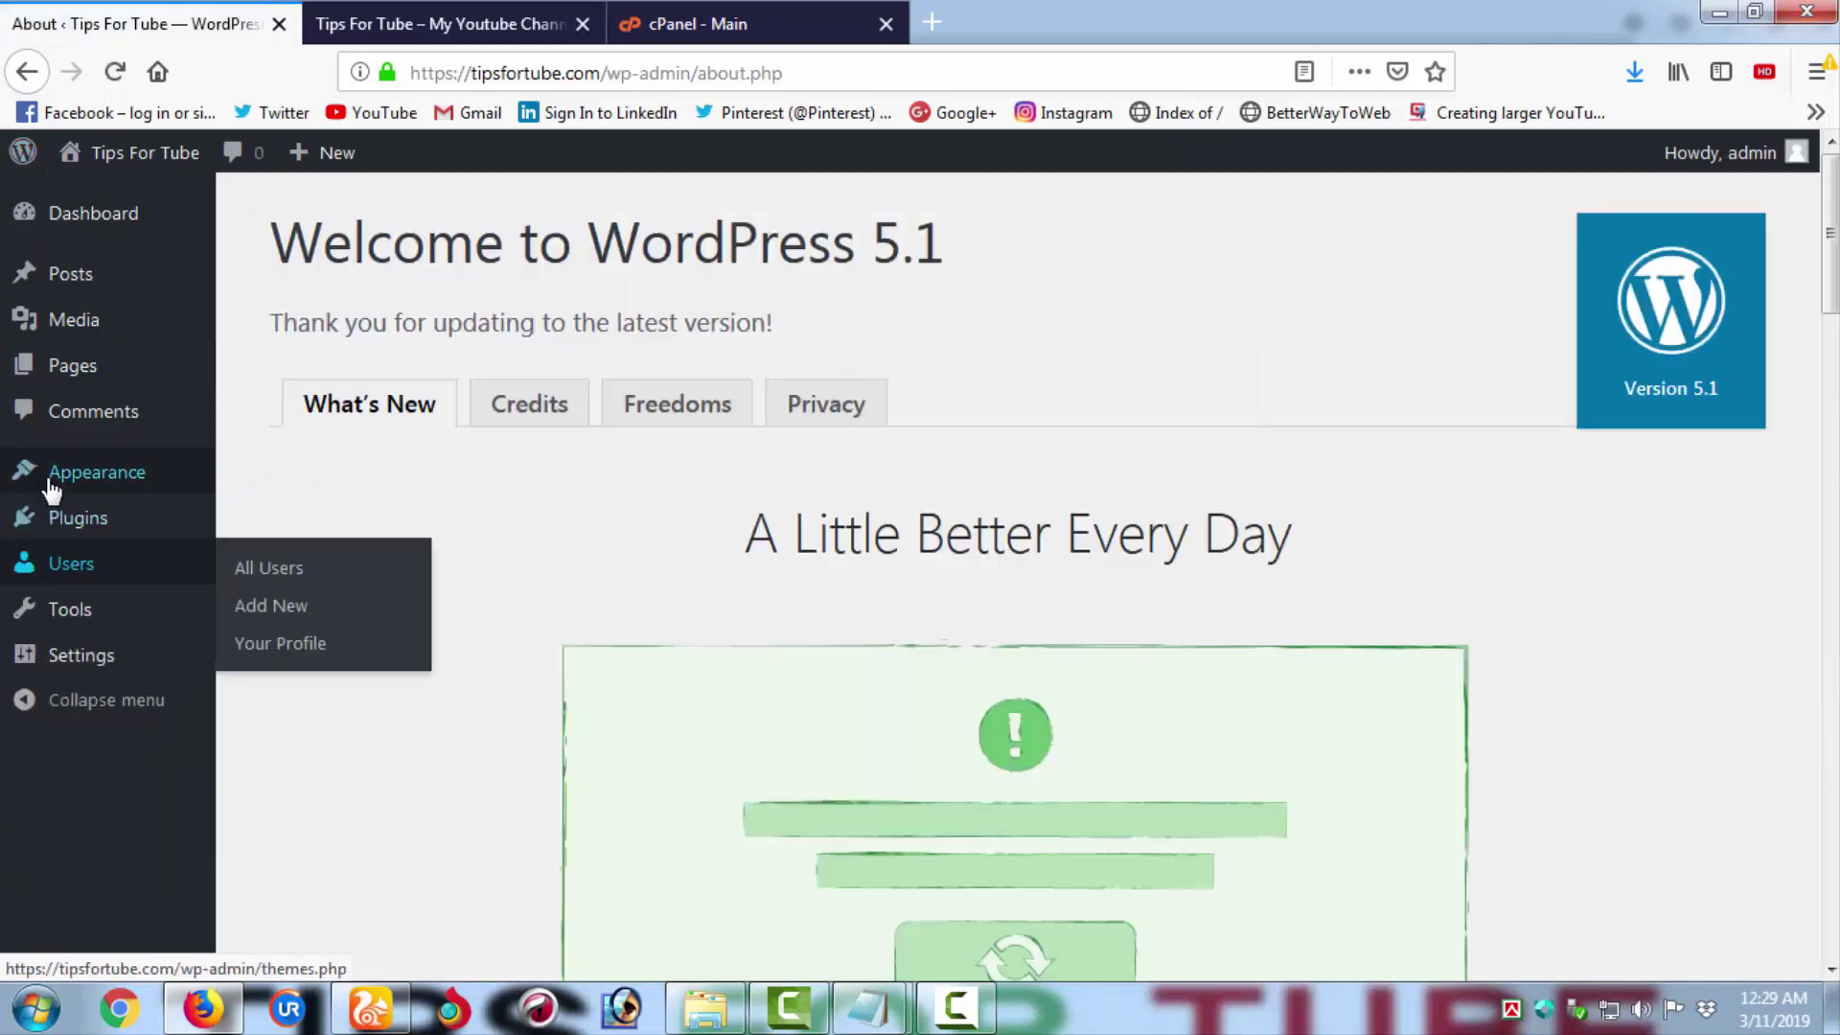
mouse_move(70, 488)
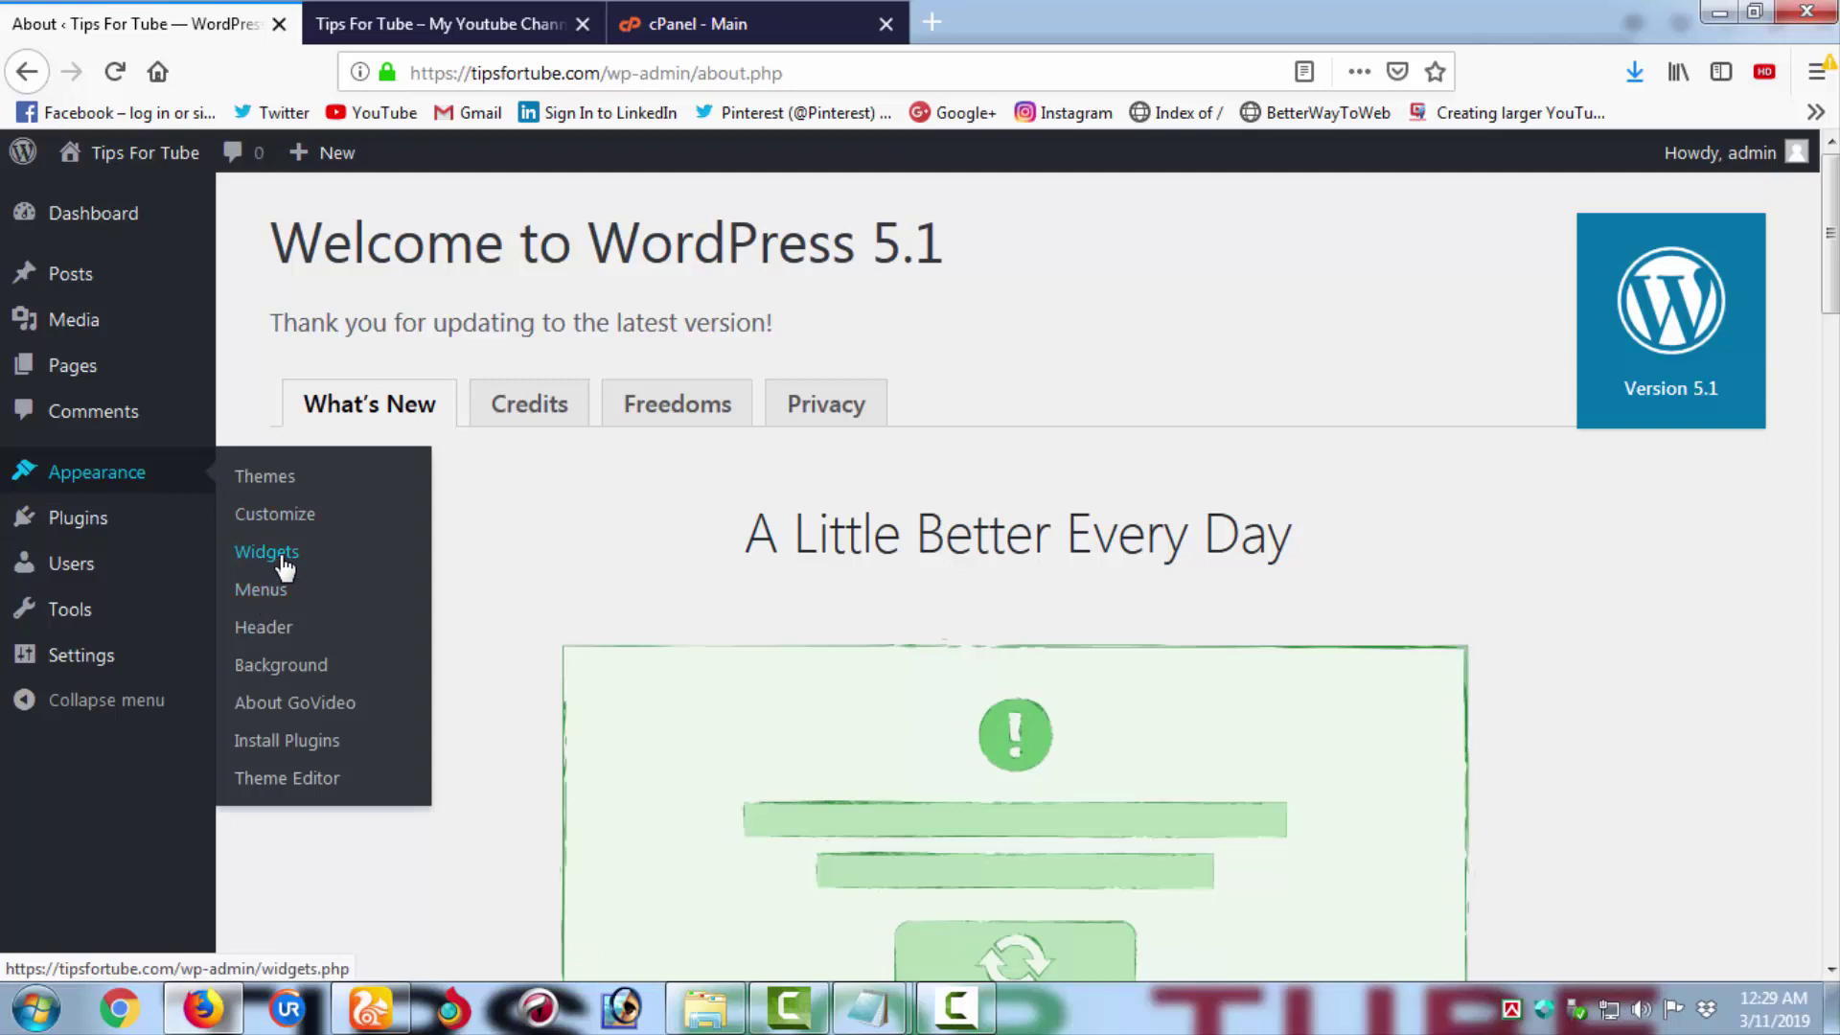
mouse_move(100, 531)
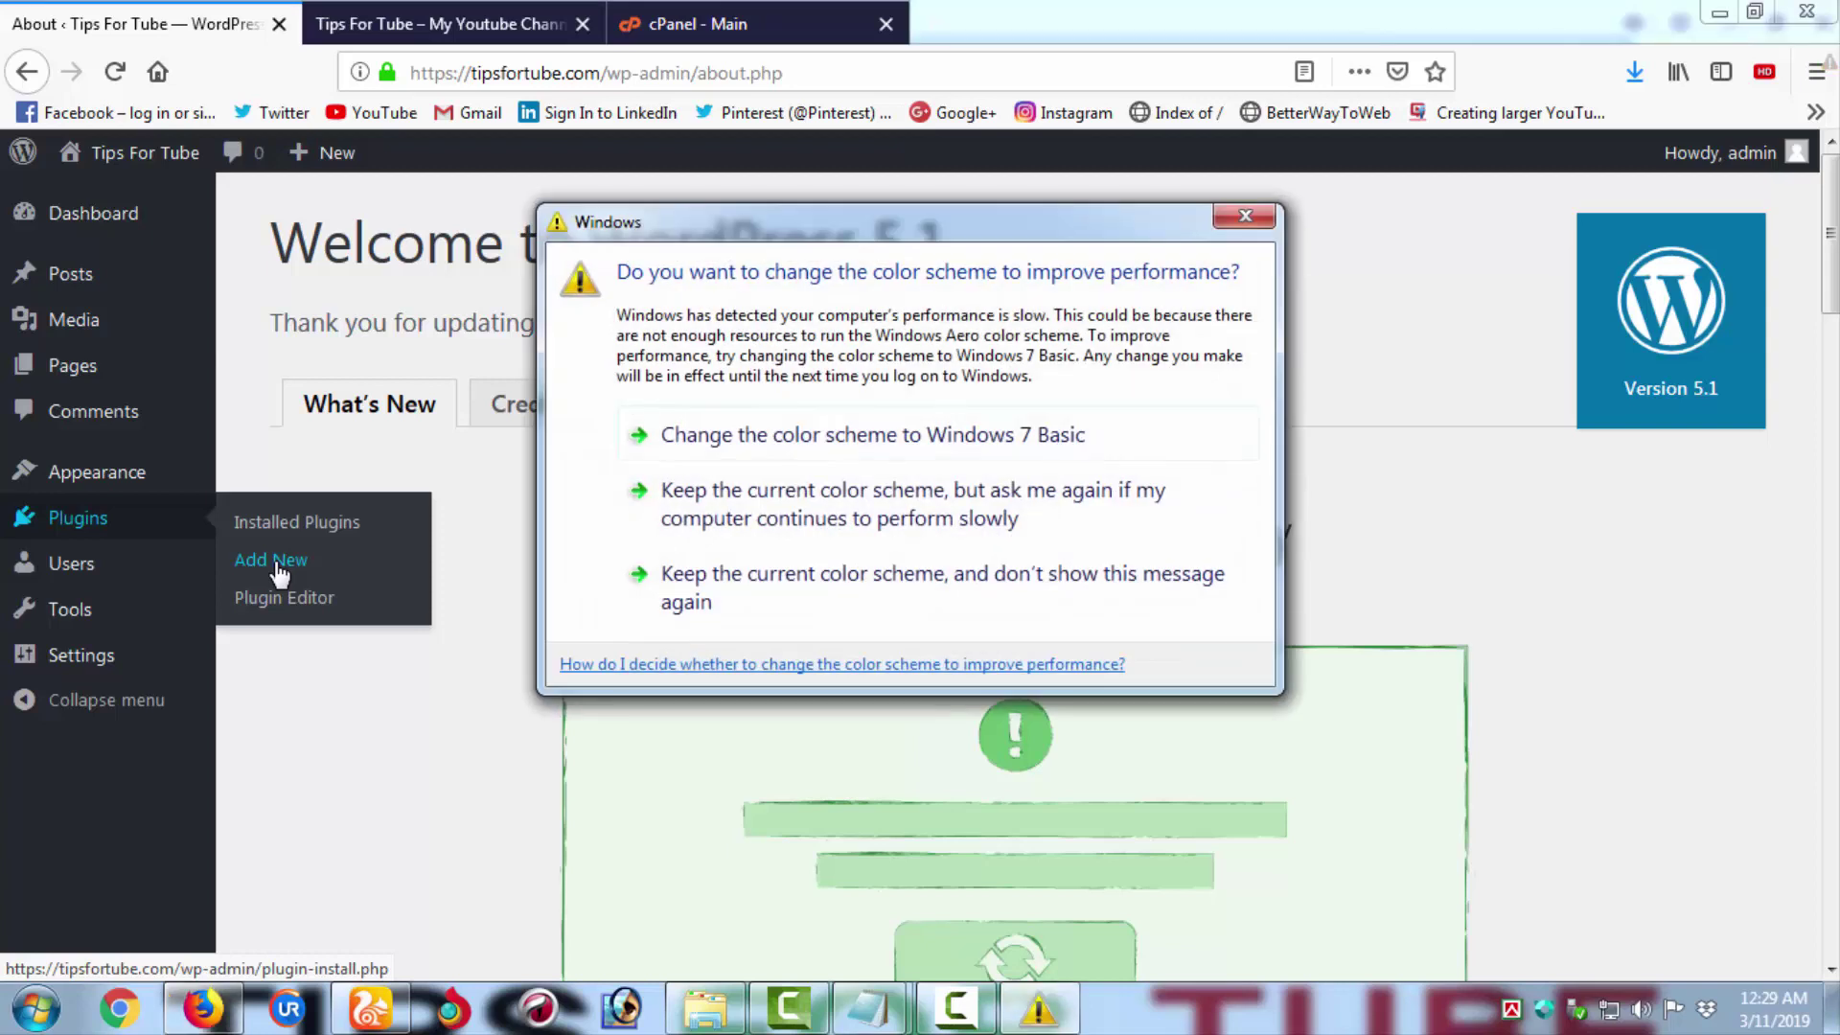
click(1245, 216)
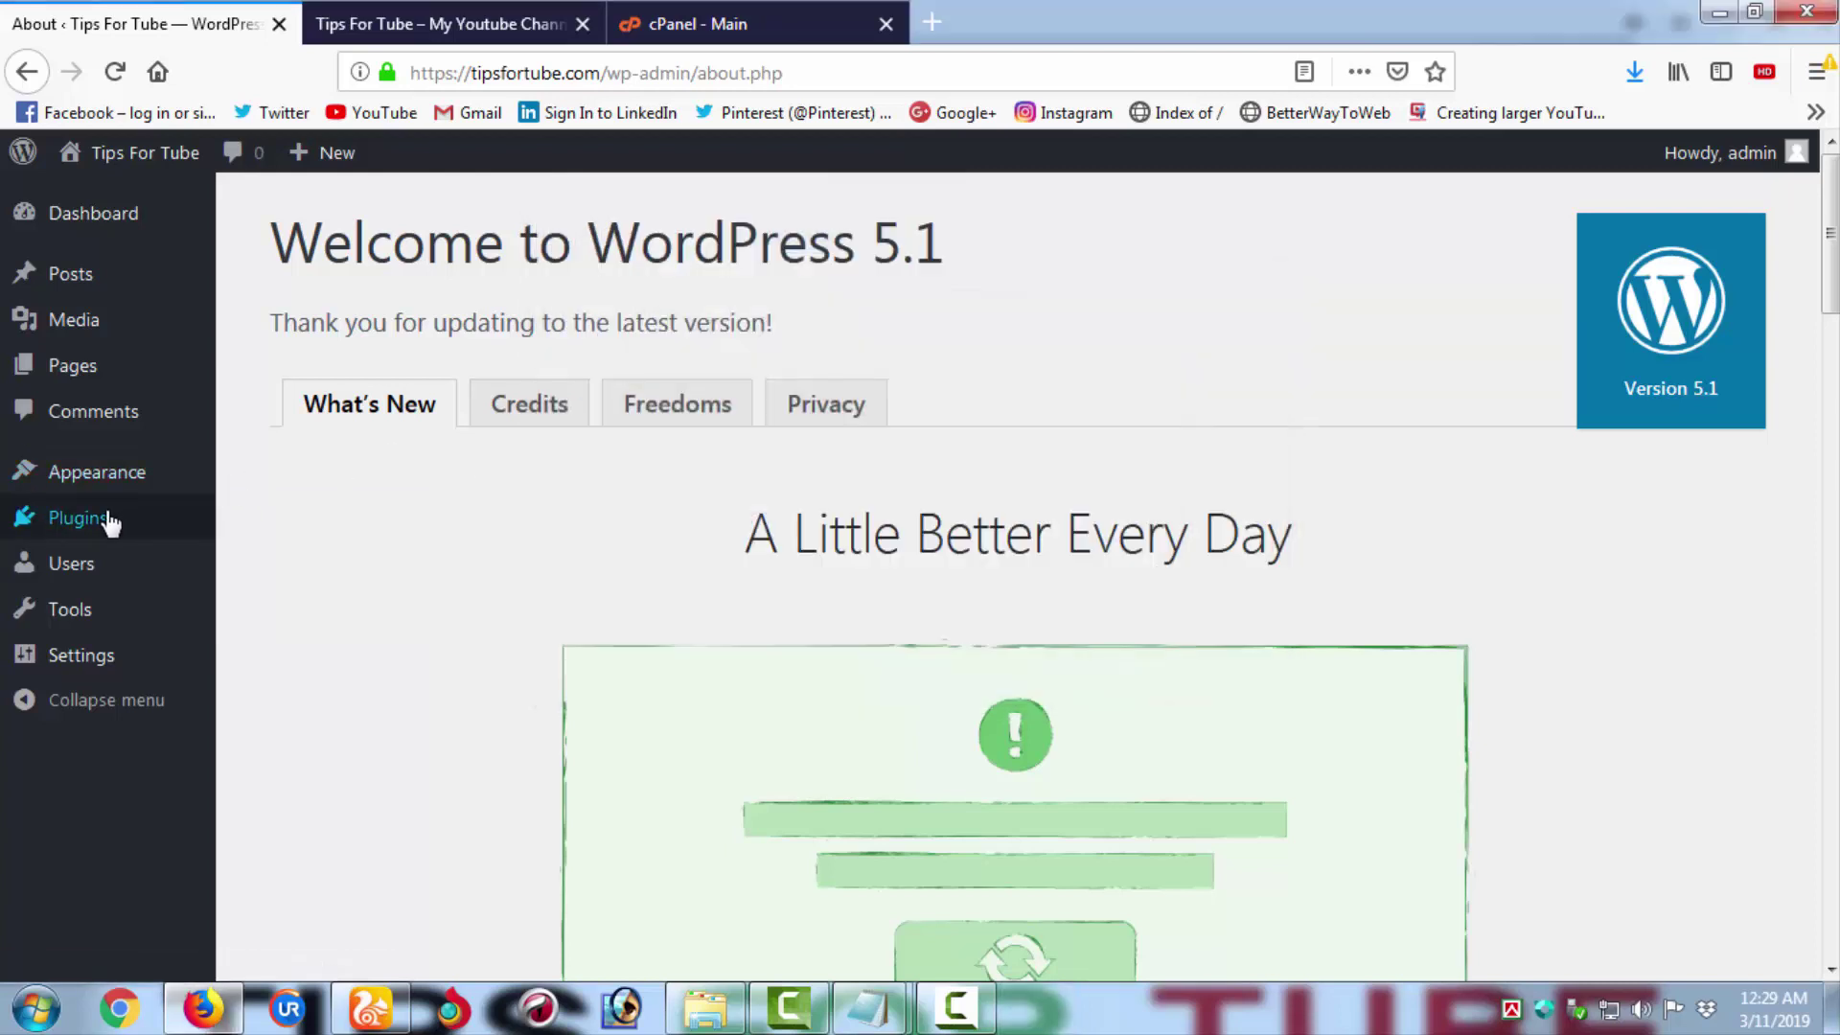
mouse_move(84, 580)
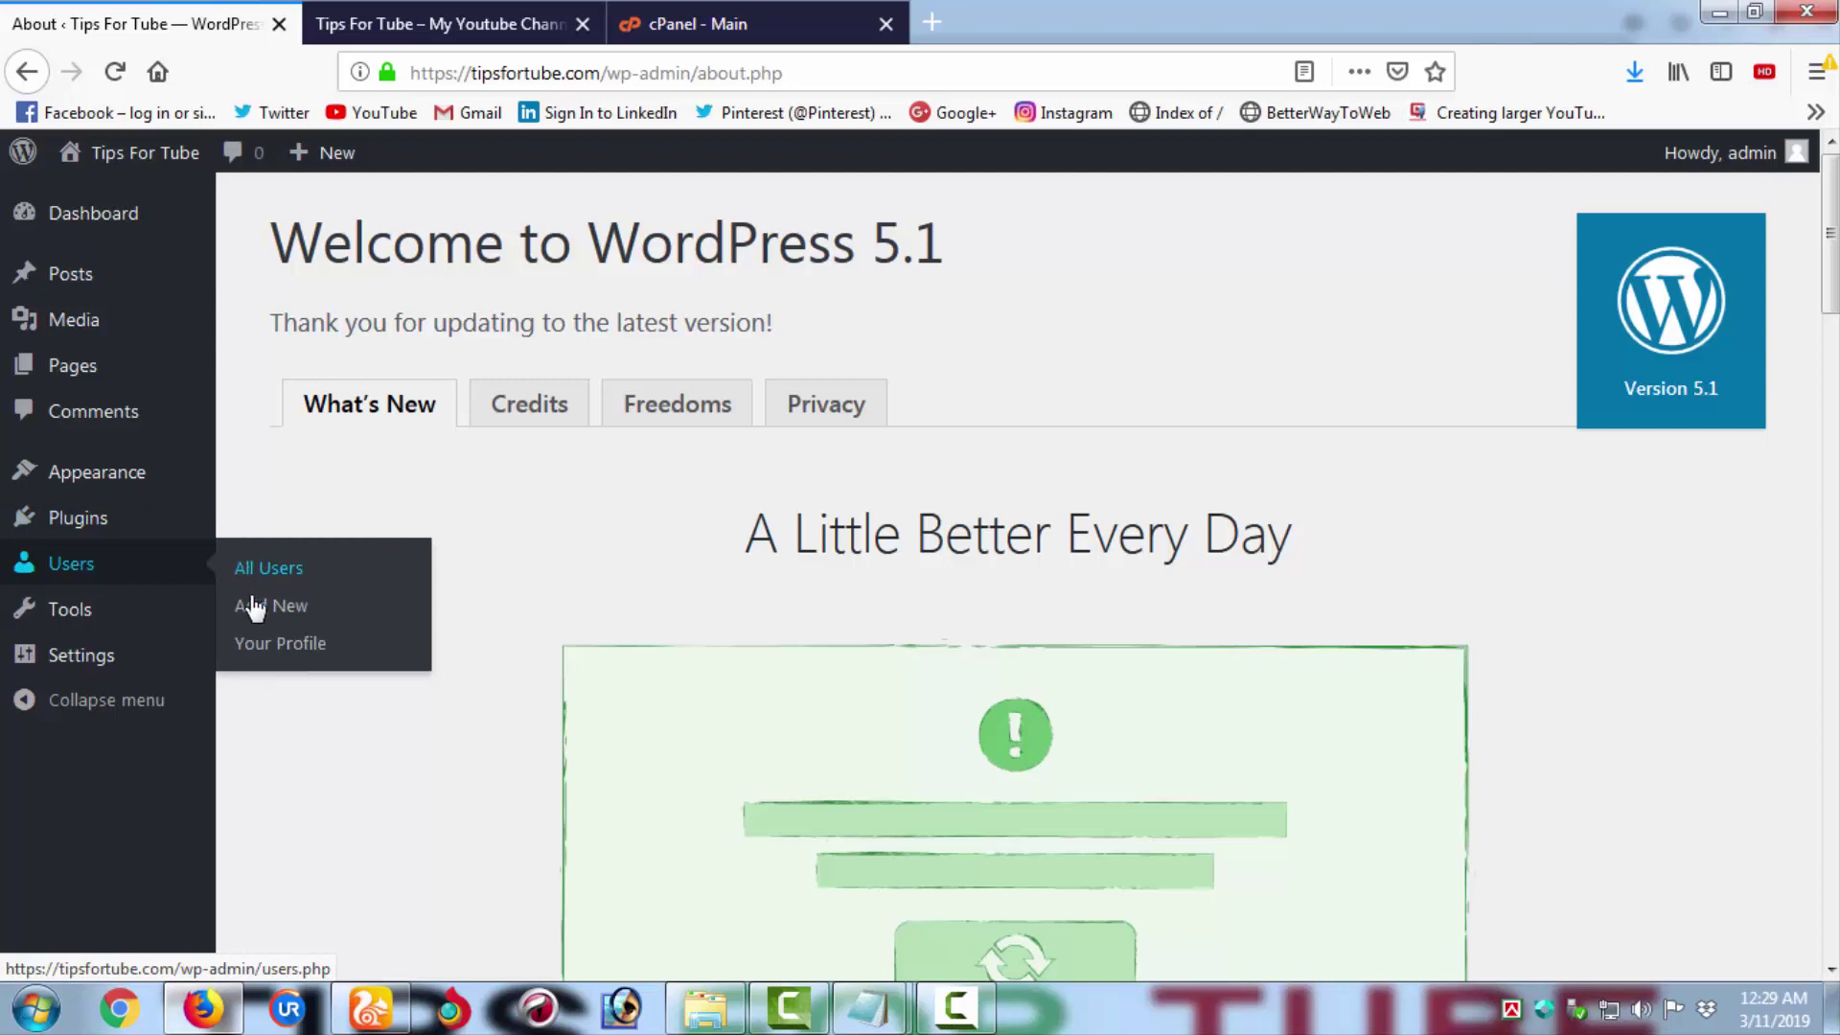
mouse_move(69, 621)
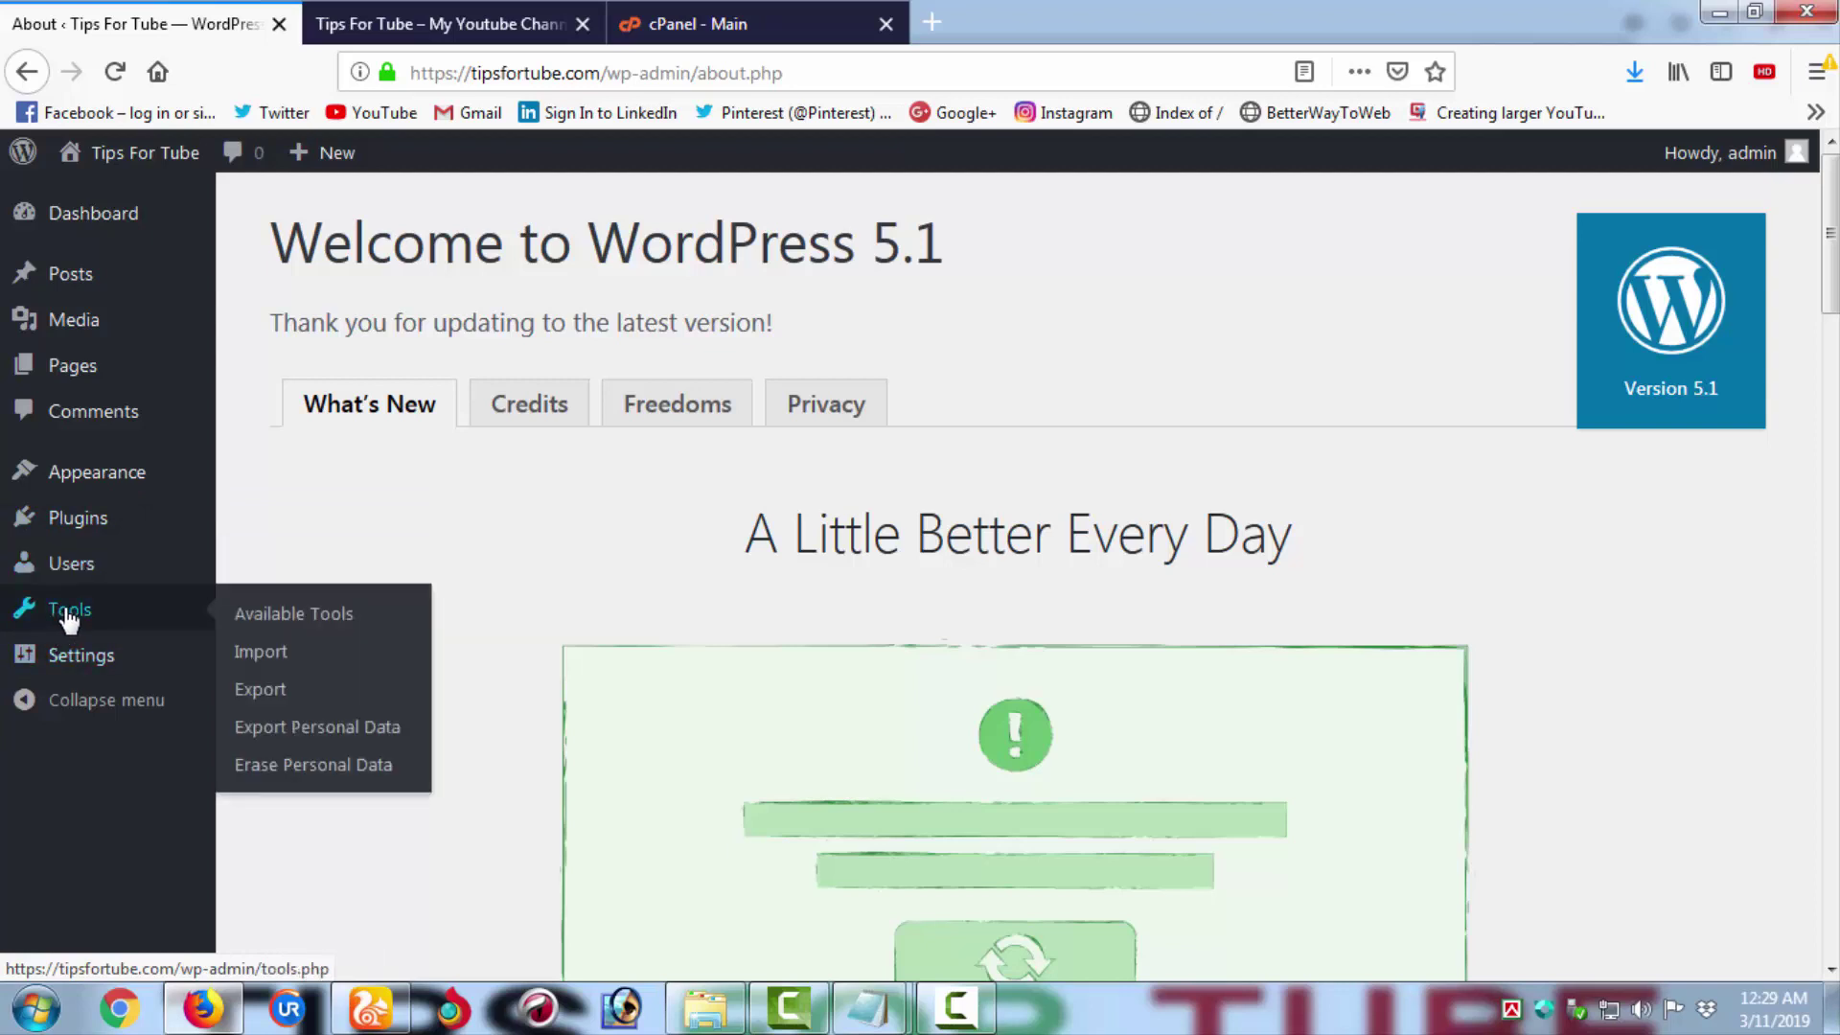
mouse_move(91, 661)
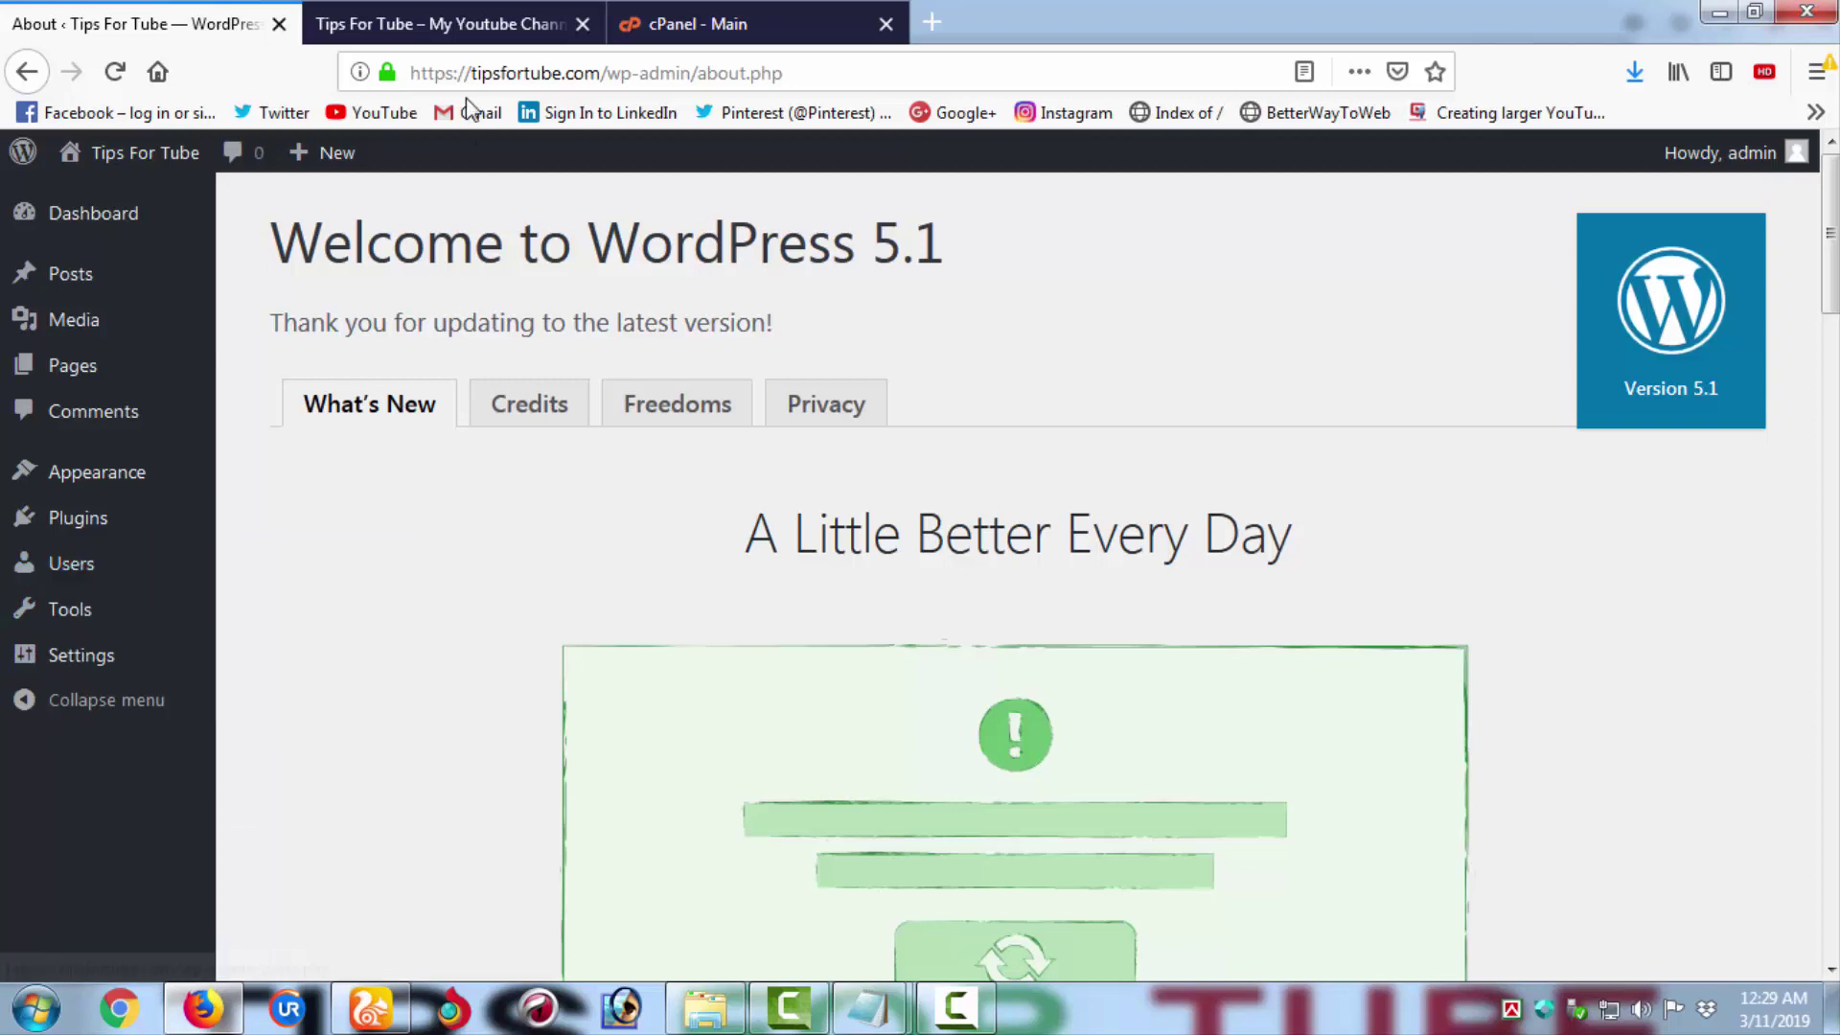
- Reload the public Tips For Tube home page and look through its layout with the GoVideo theme
click(446, 17)
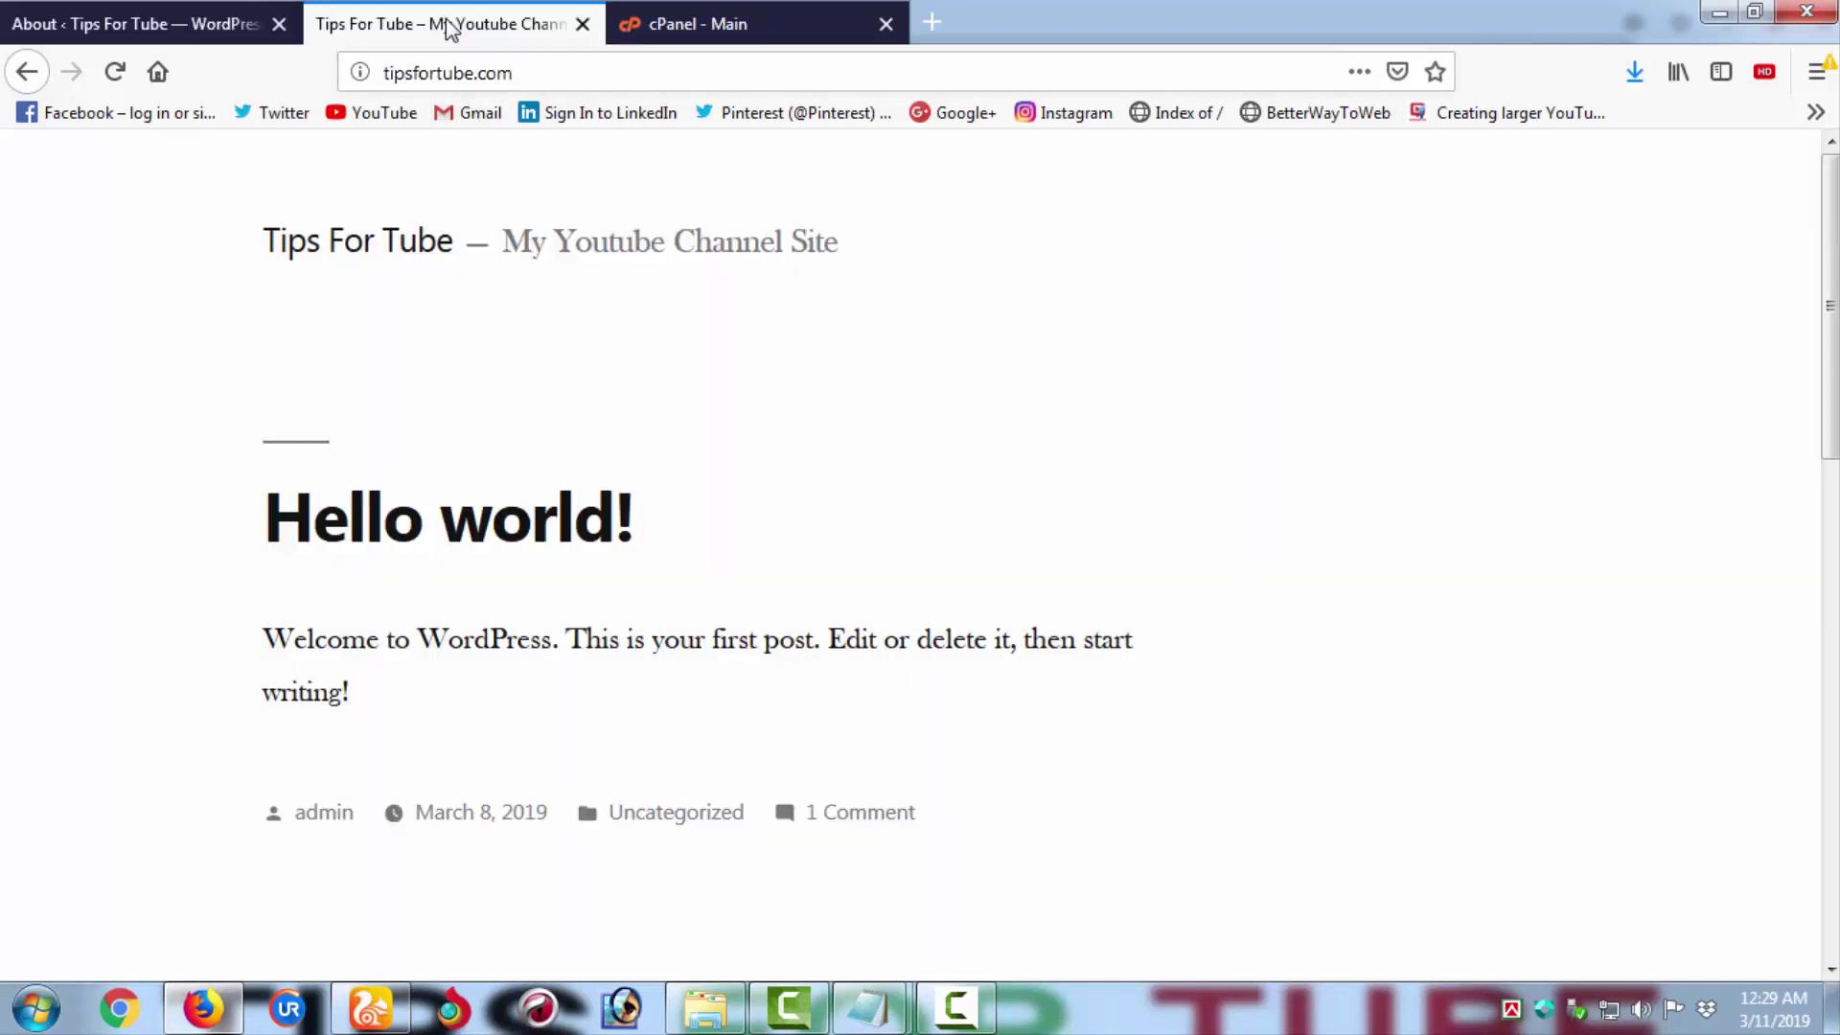
click(116, 70)
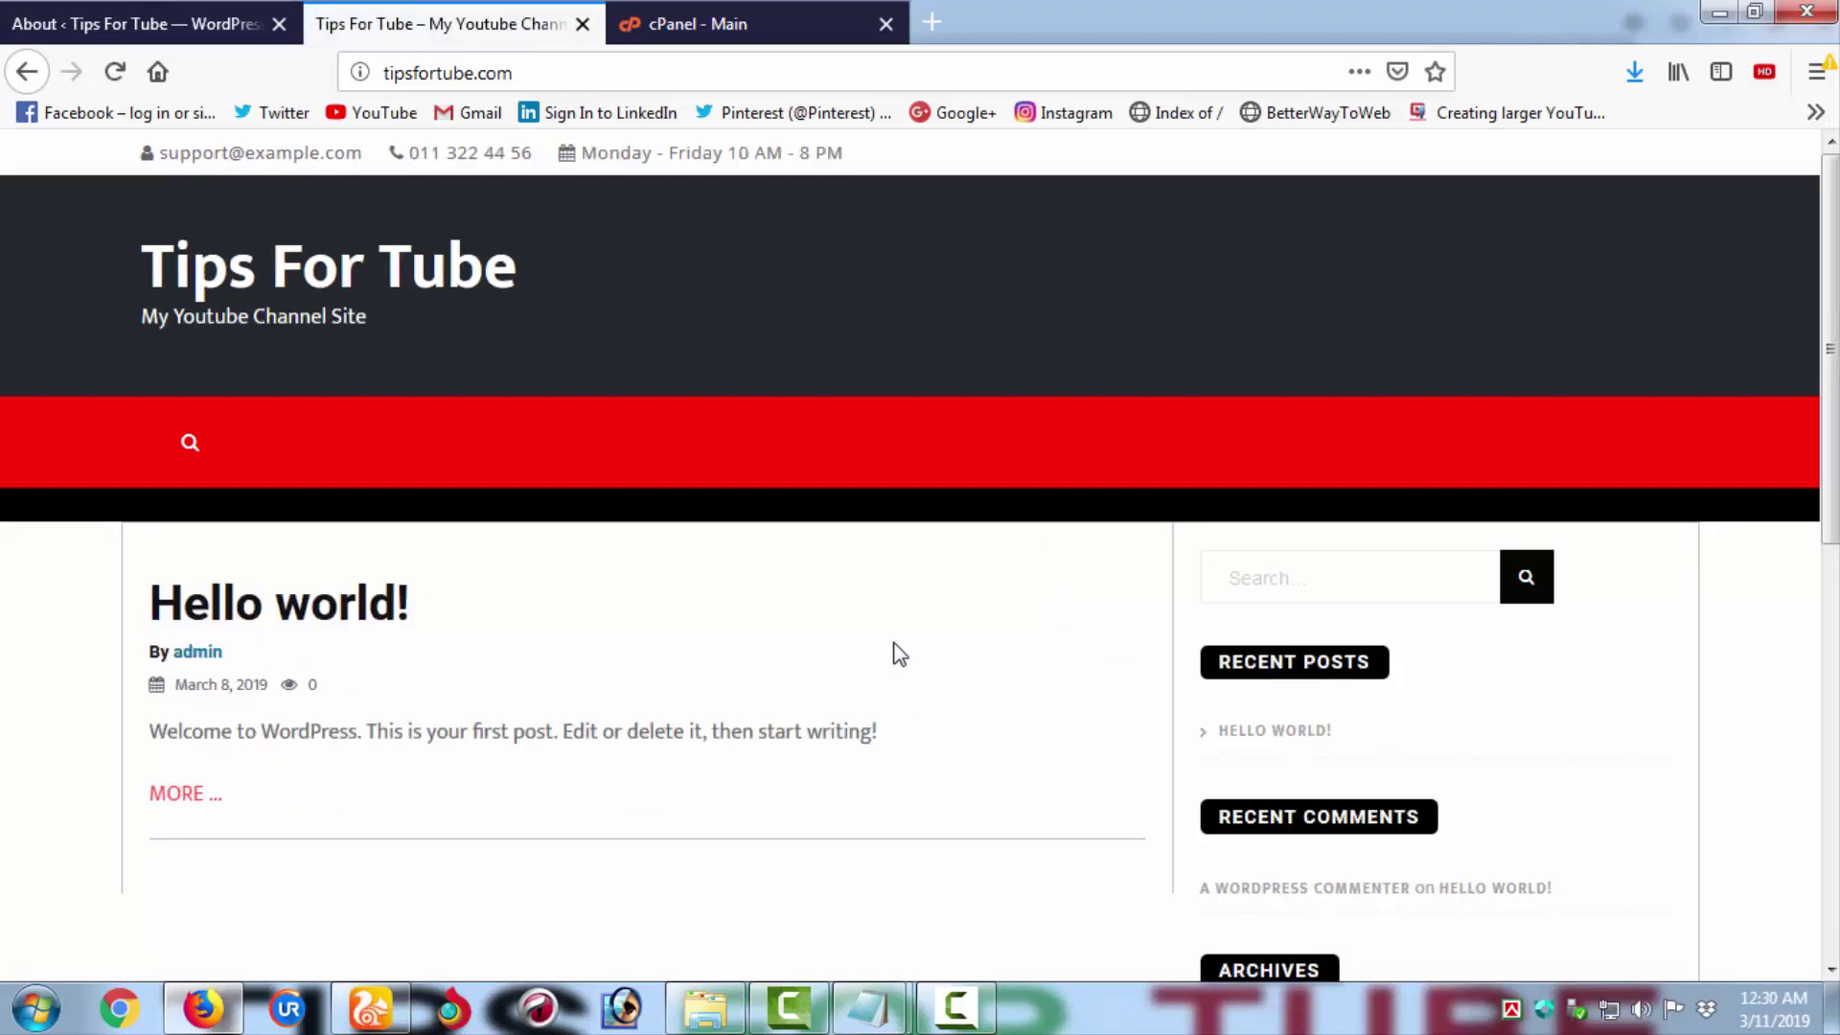
scroll(899, 654, down, 8)
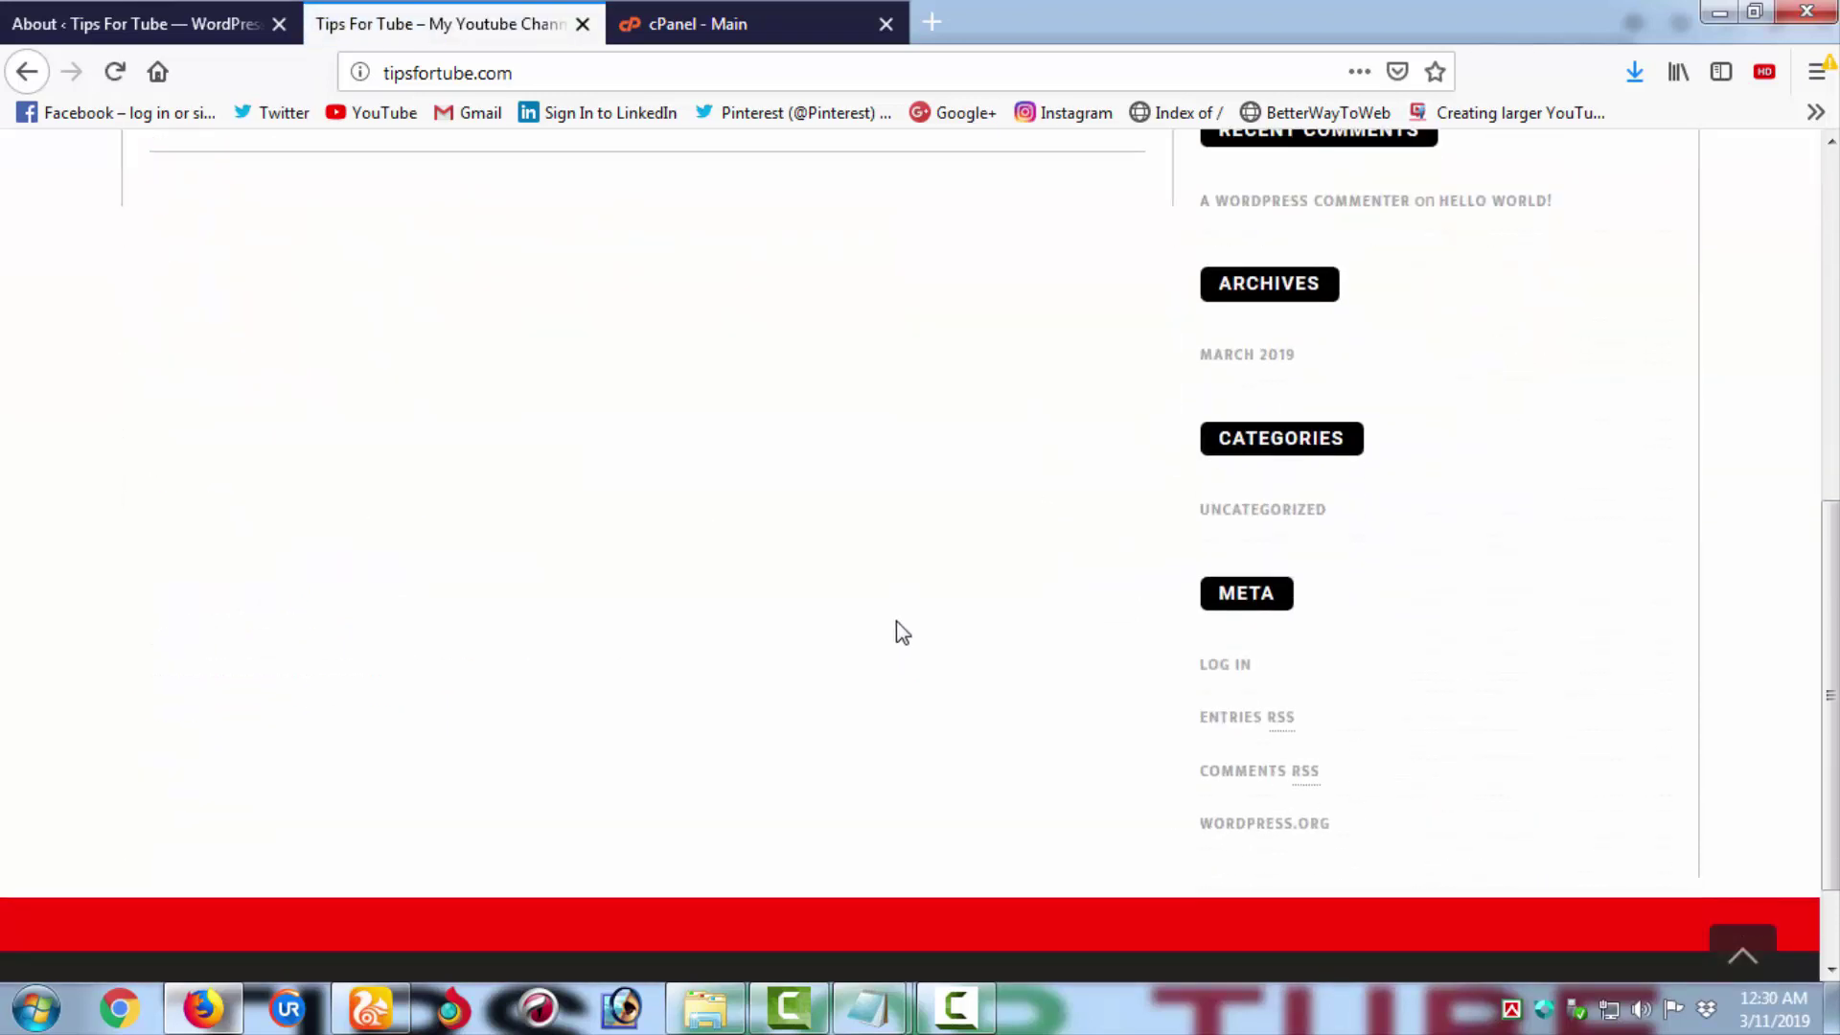
scroll(903, 633, up, 8)
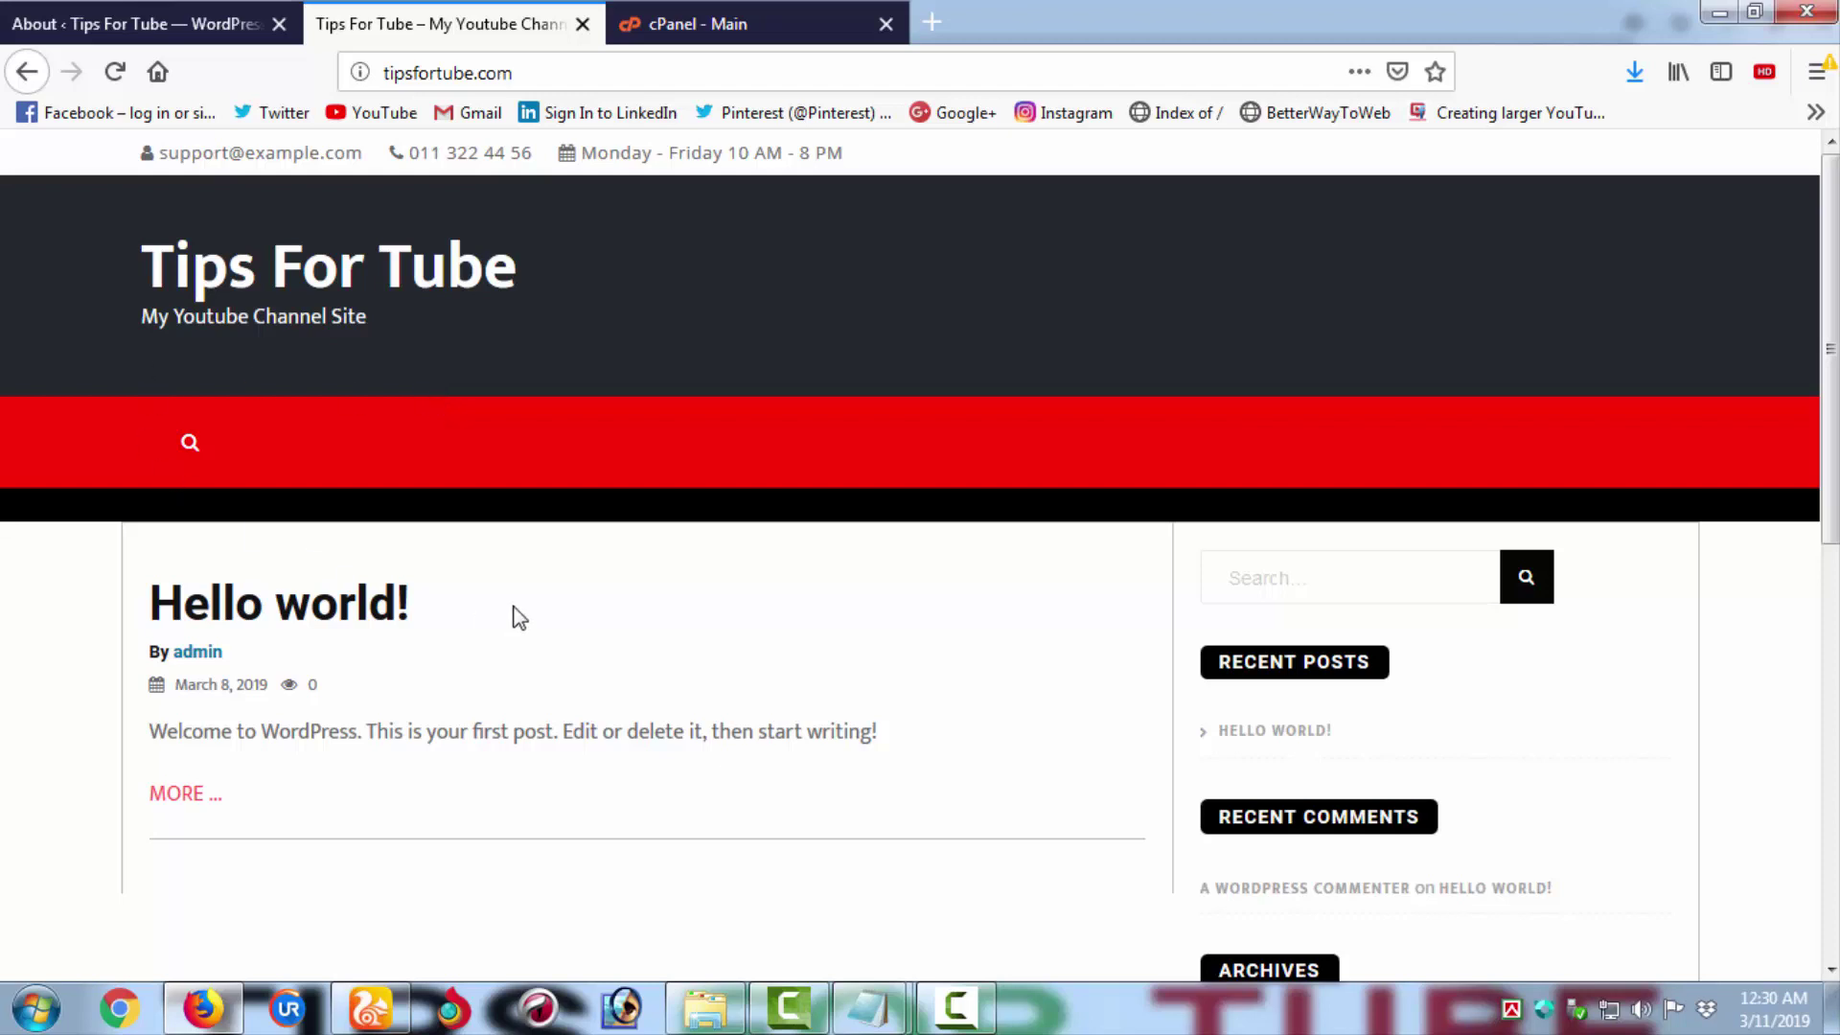
- Return to the installed themes in the WordPress admin and activate Twenty Nineteen
click(148, 25)
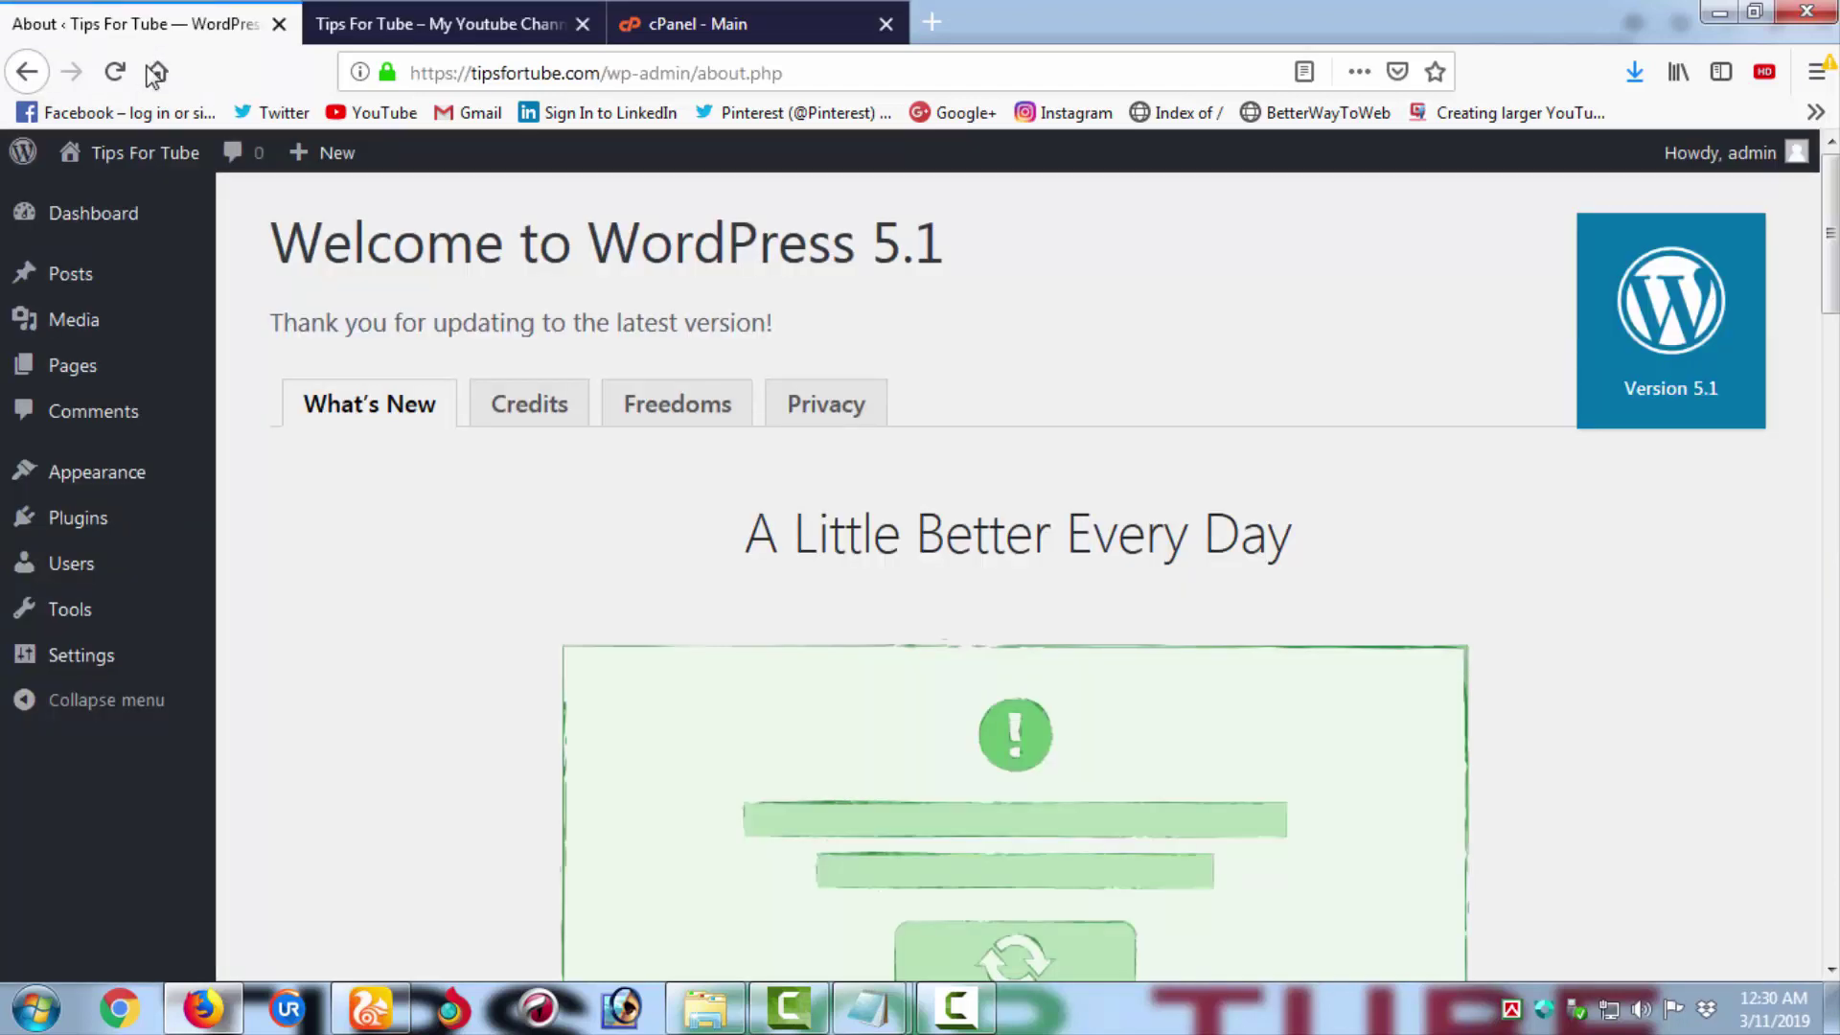
mouse_move(99, 482)
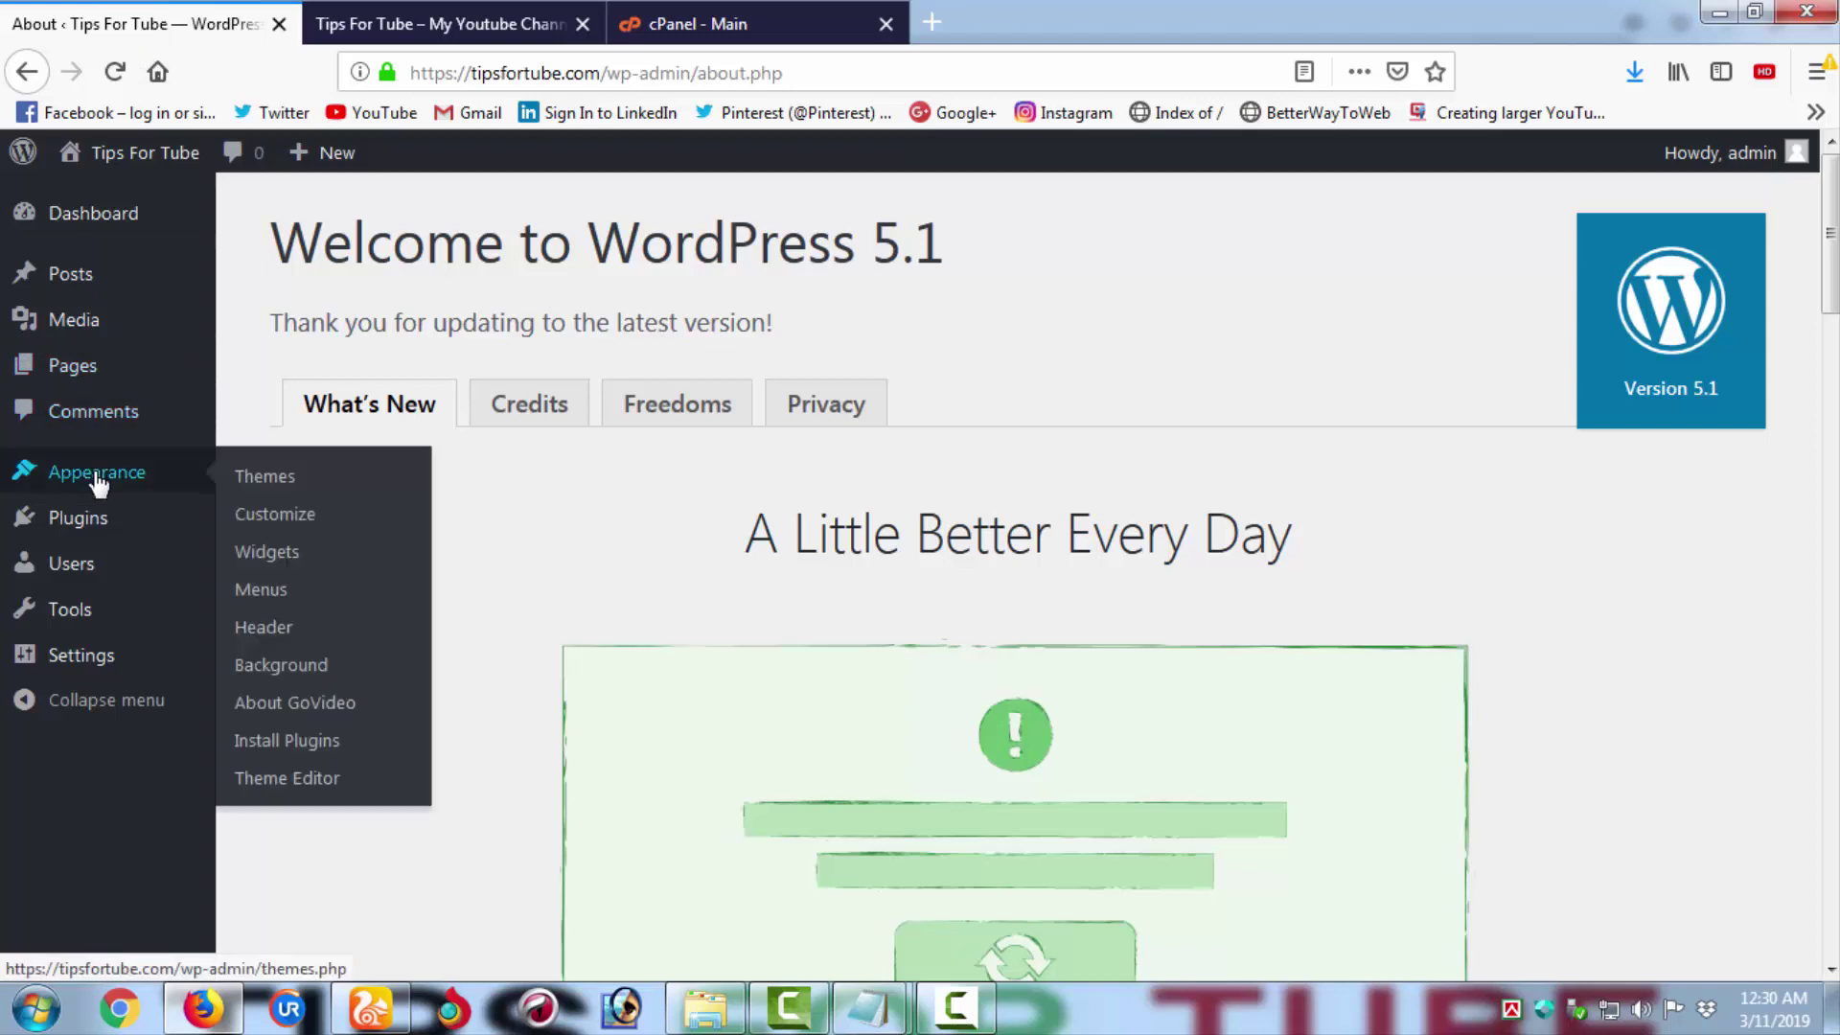
click(261, 479)
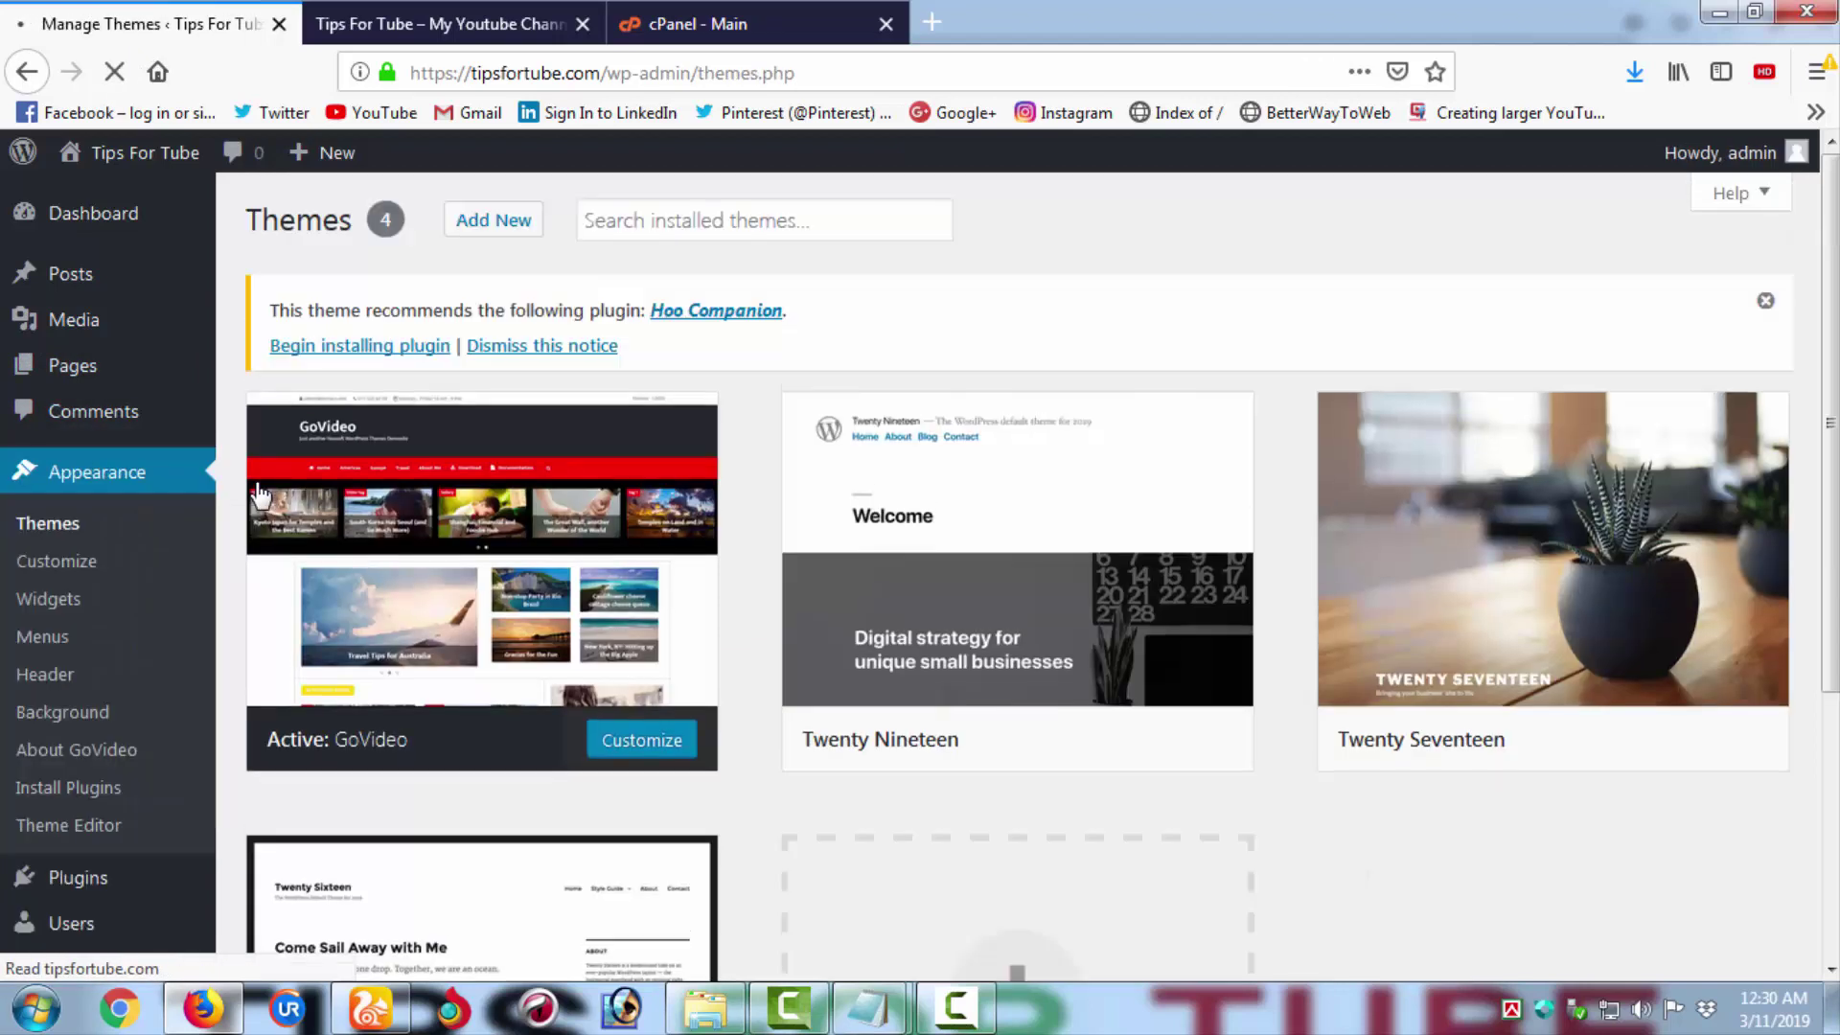
mouse_move(1016, 661)
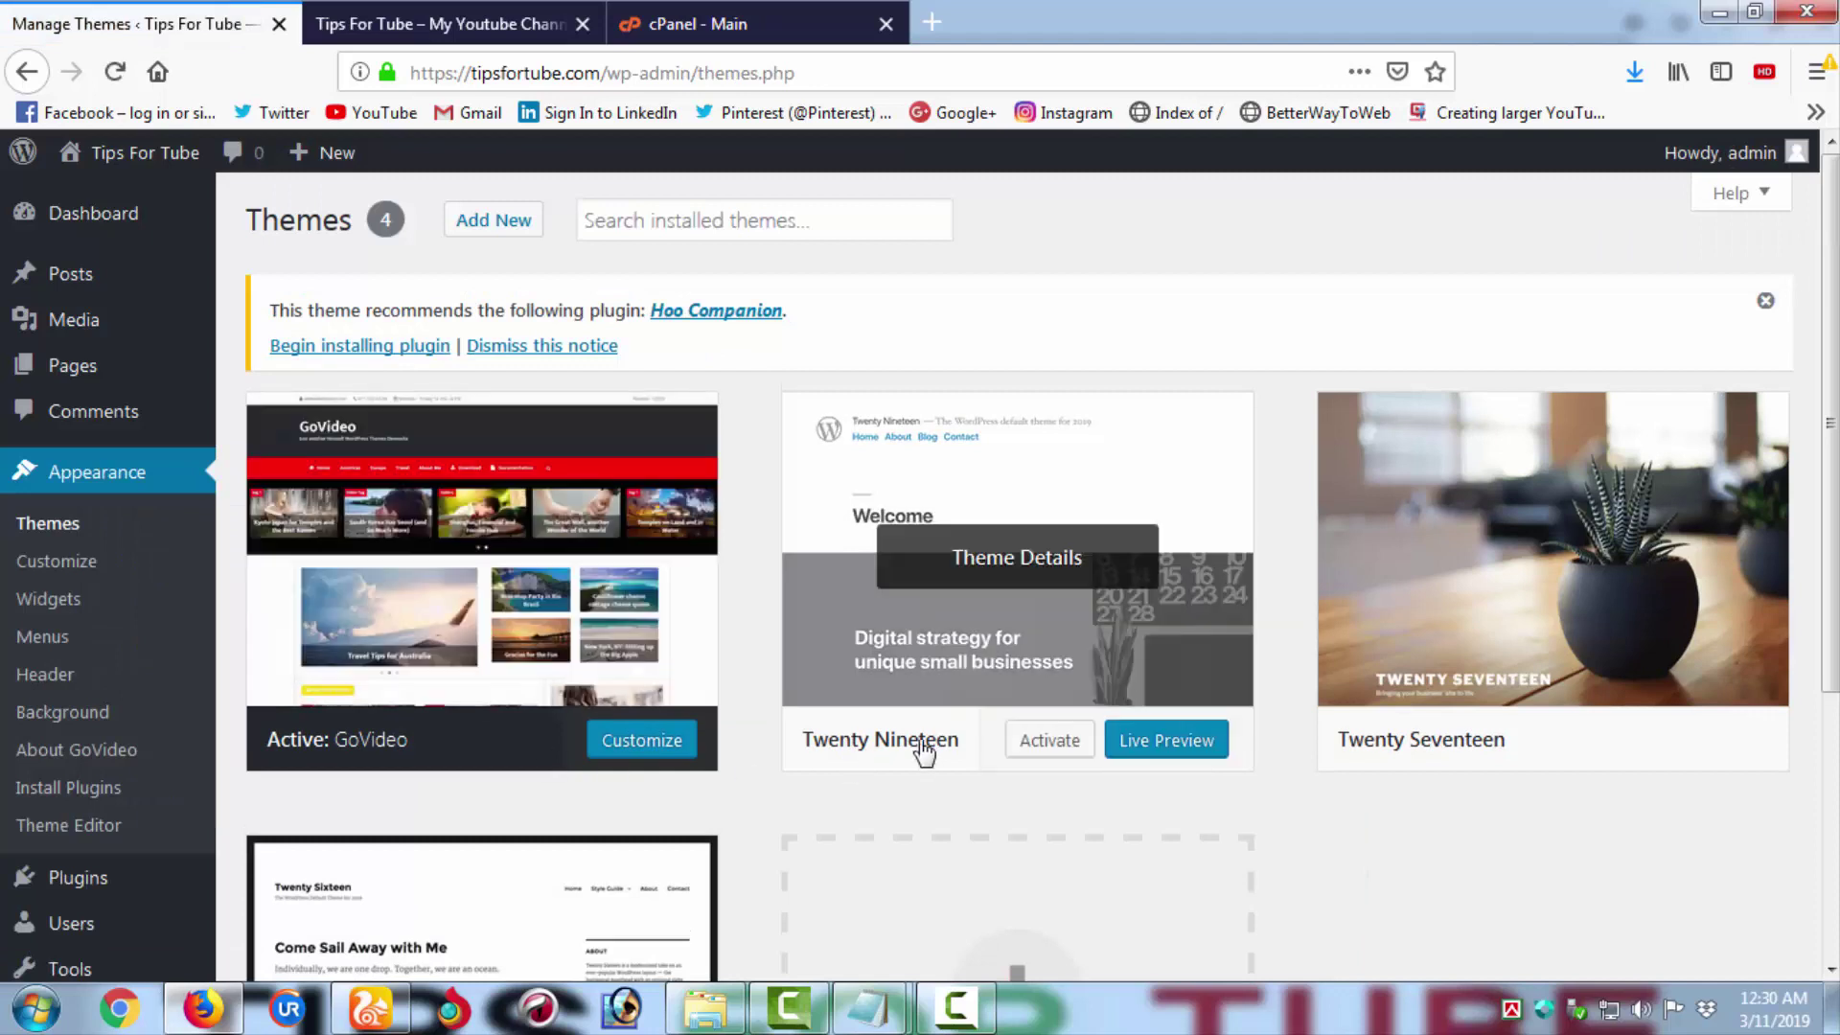
click(1049, 740)
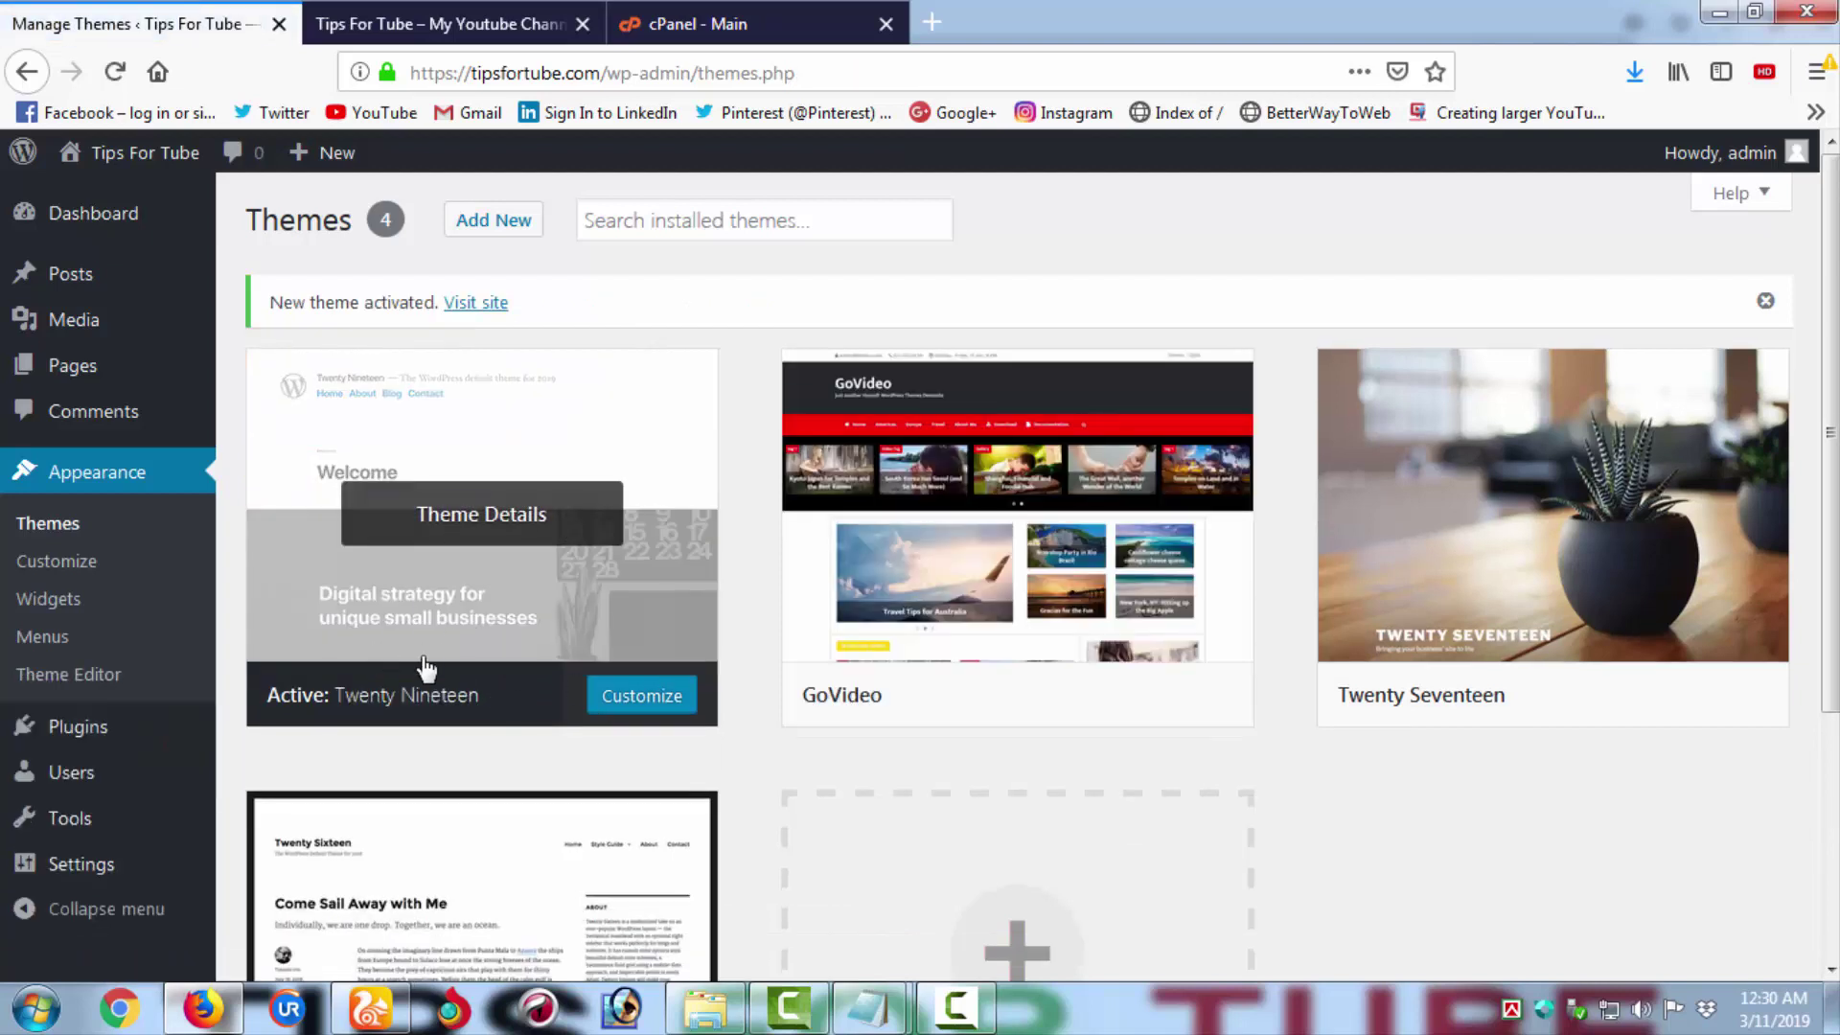
- Reload the public home page to check its look with Twenty Nineteen, and return to the themes page
click(464, 25)
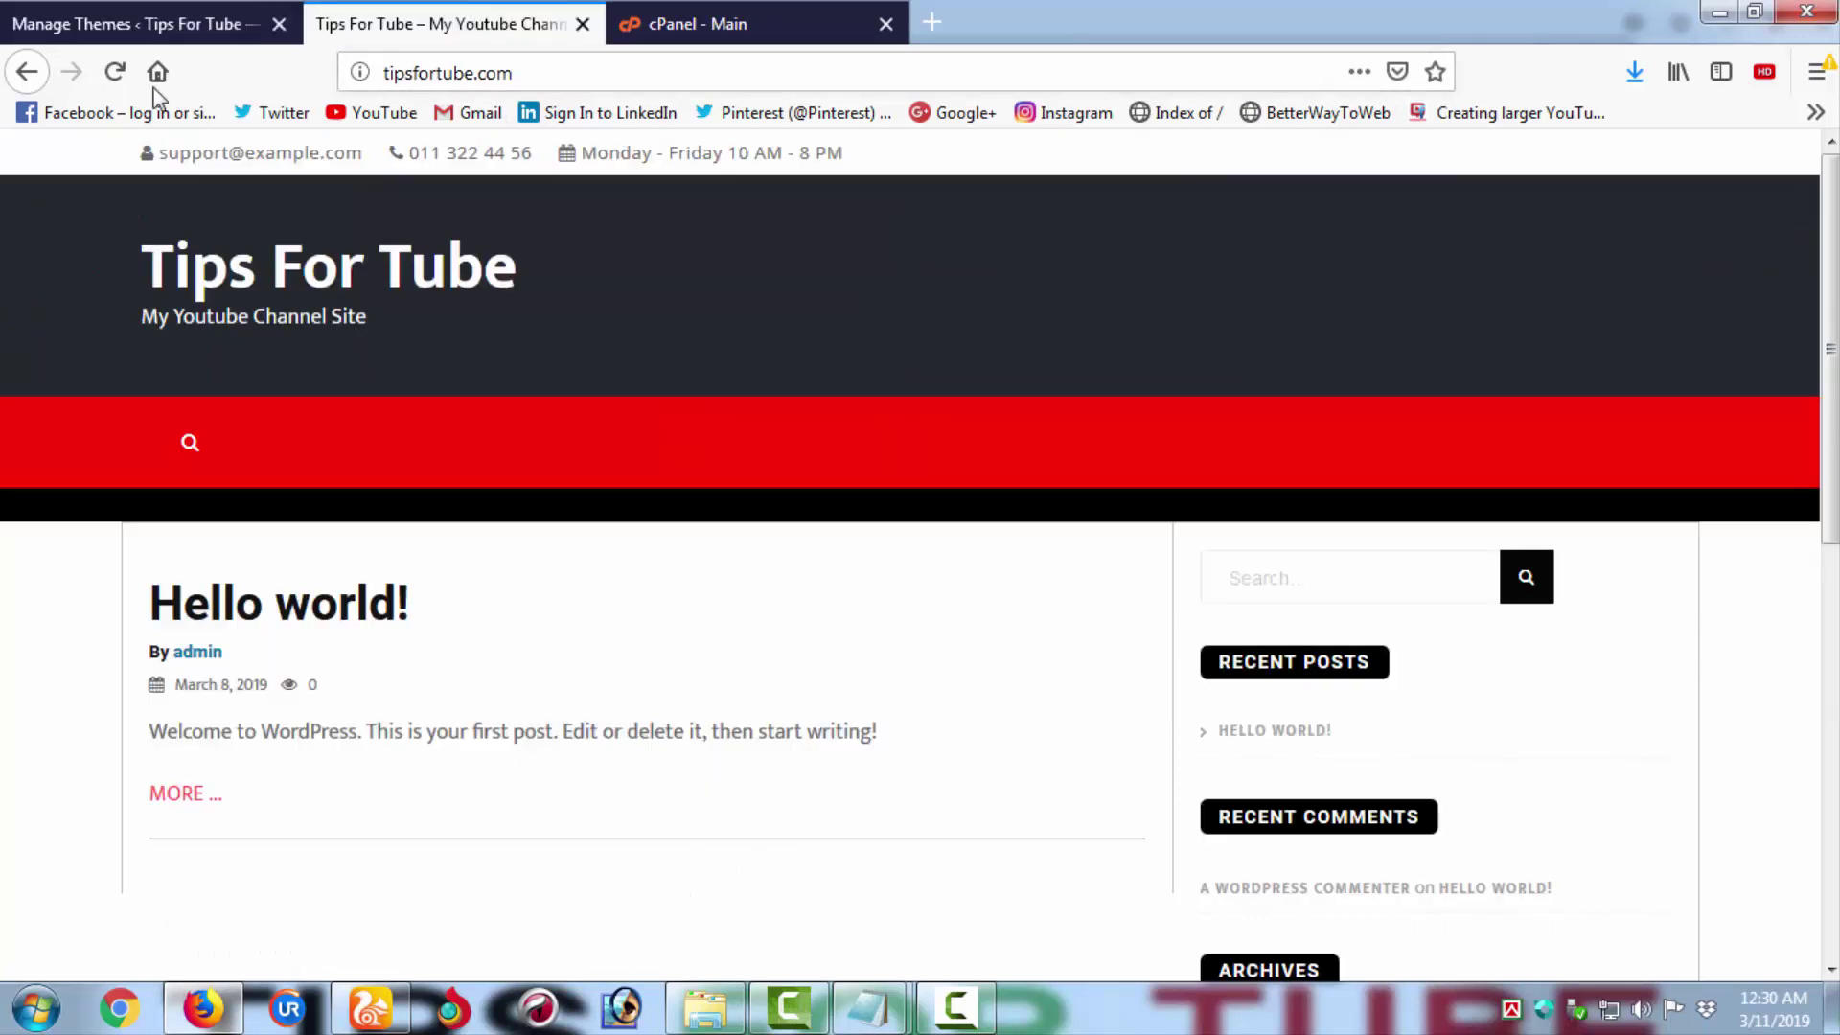
click(114, 73)
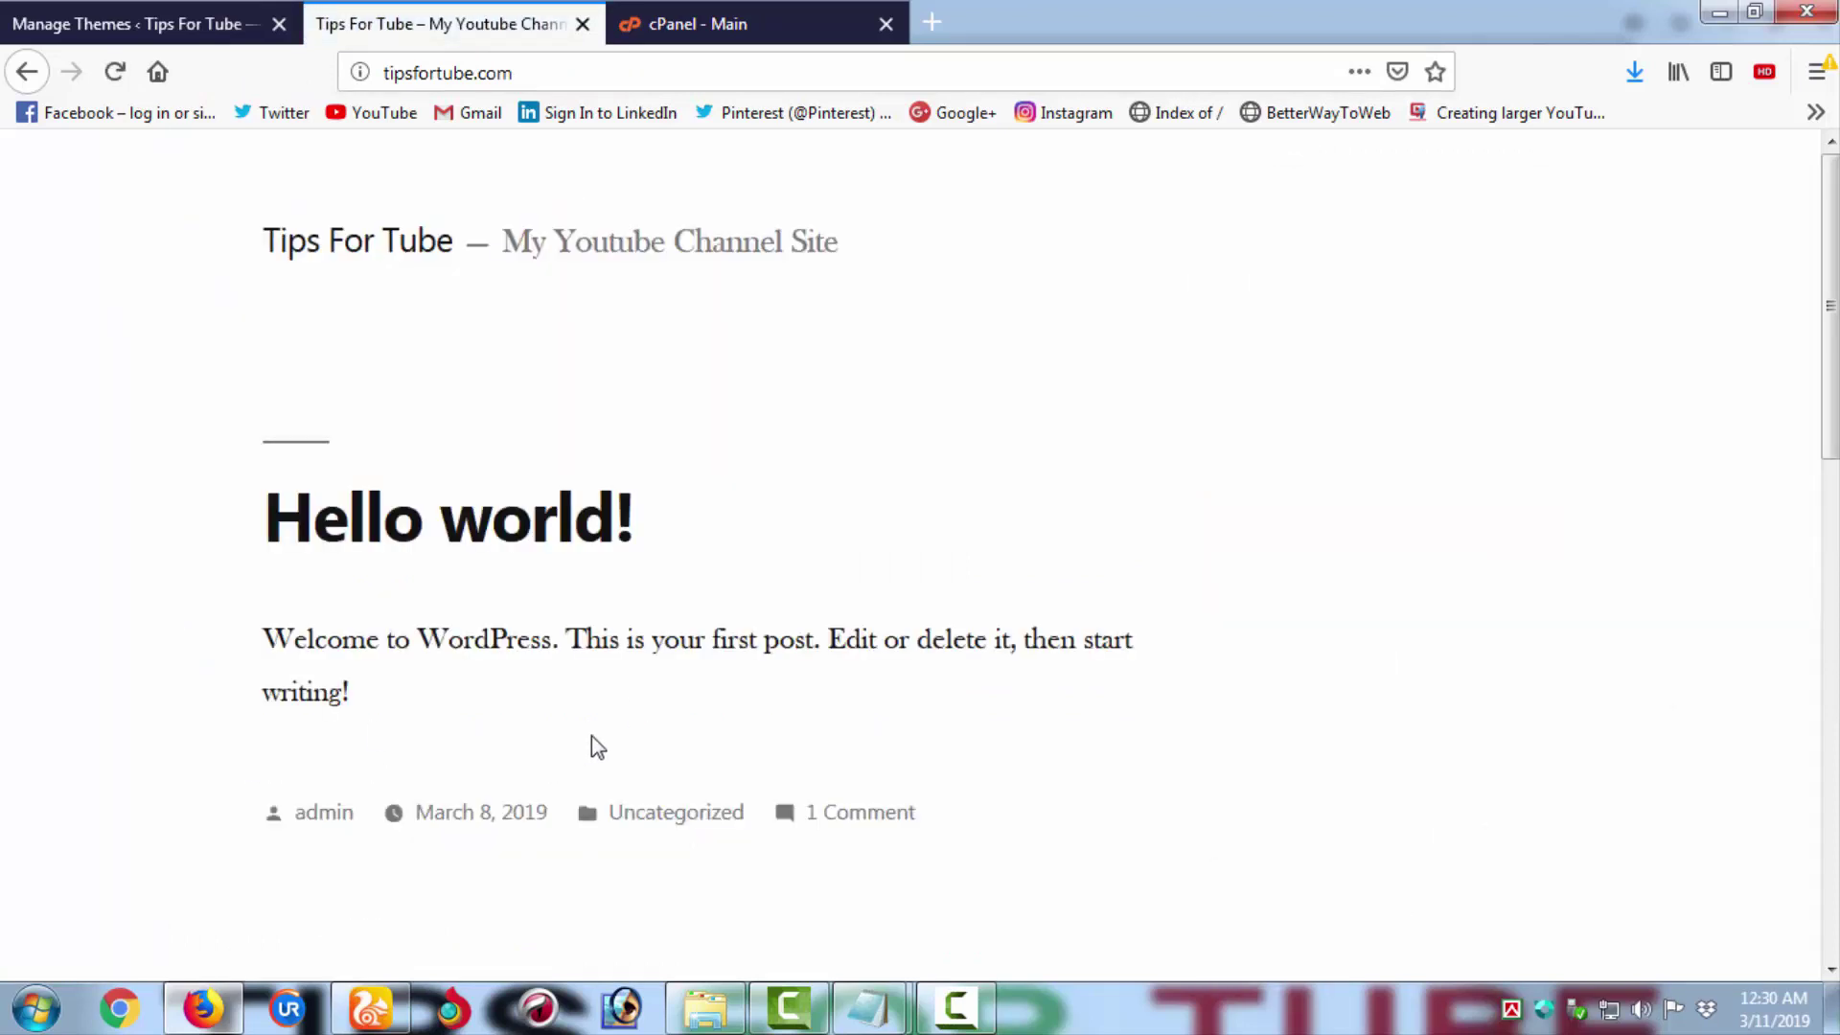
click(149, 15)
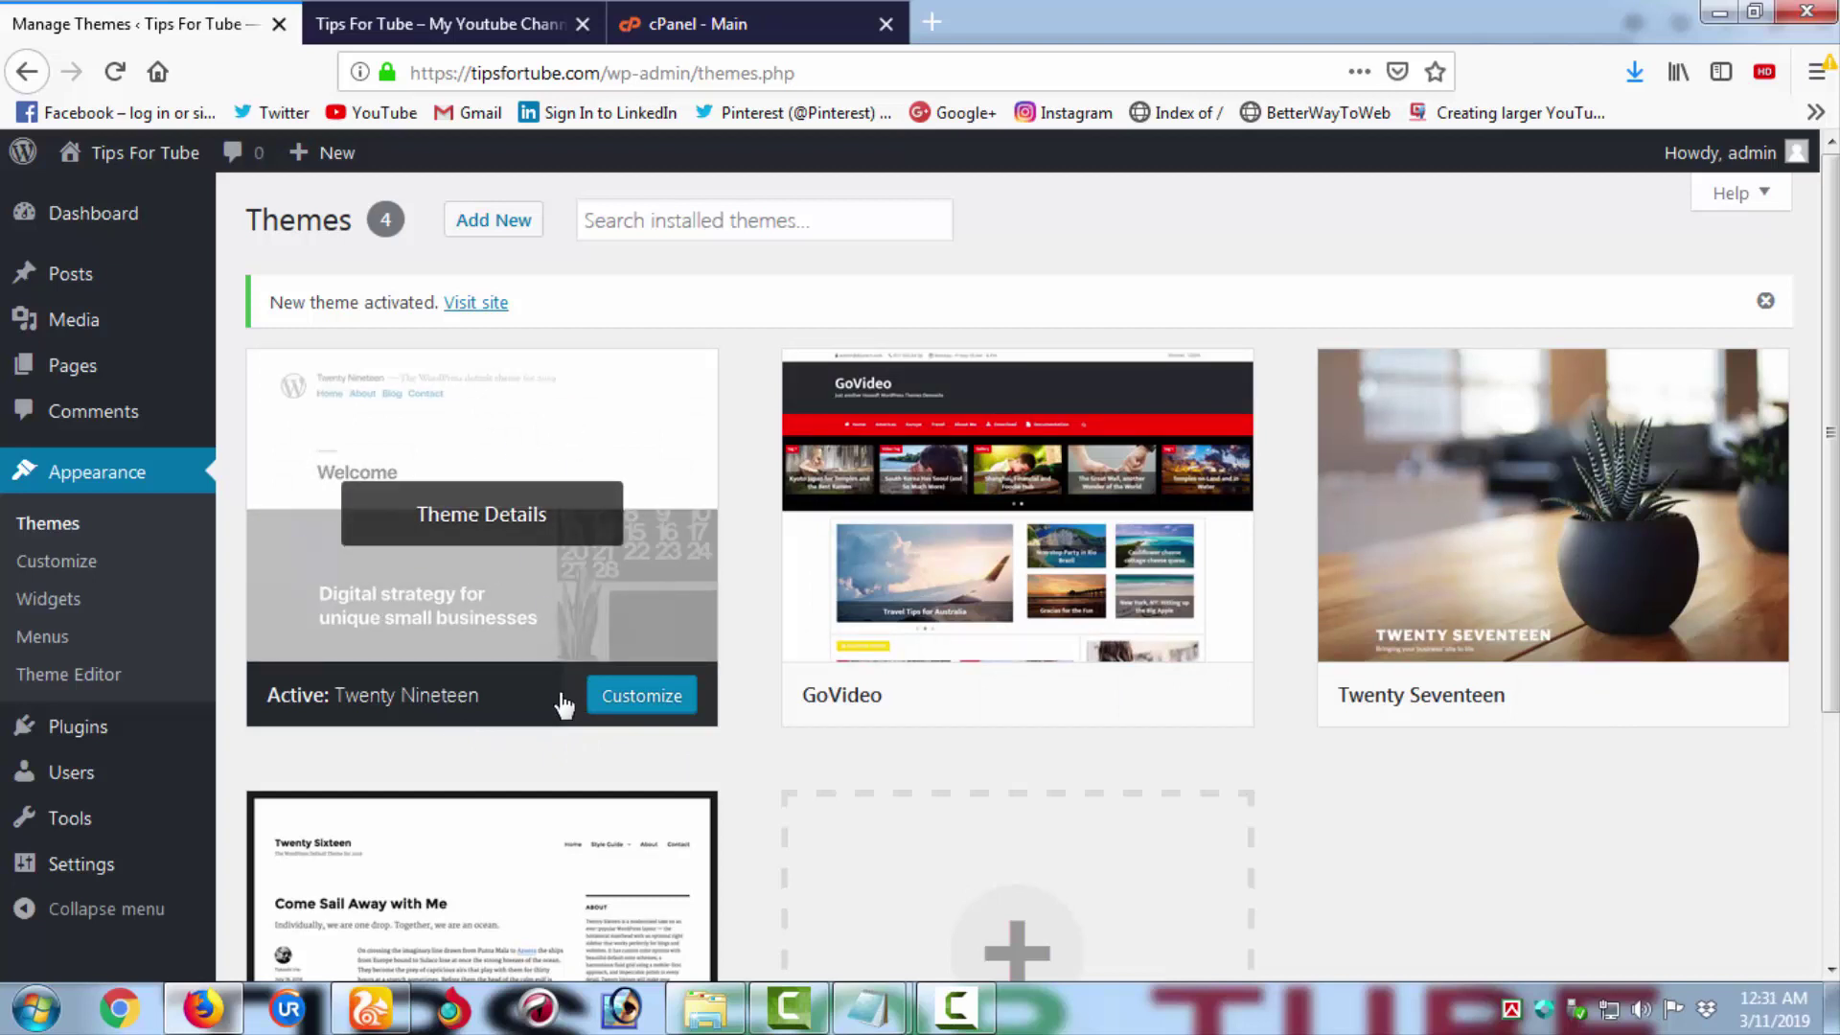
- Switch to cPanel, look over its available functions and open the File Manager
click(713, 28)
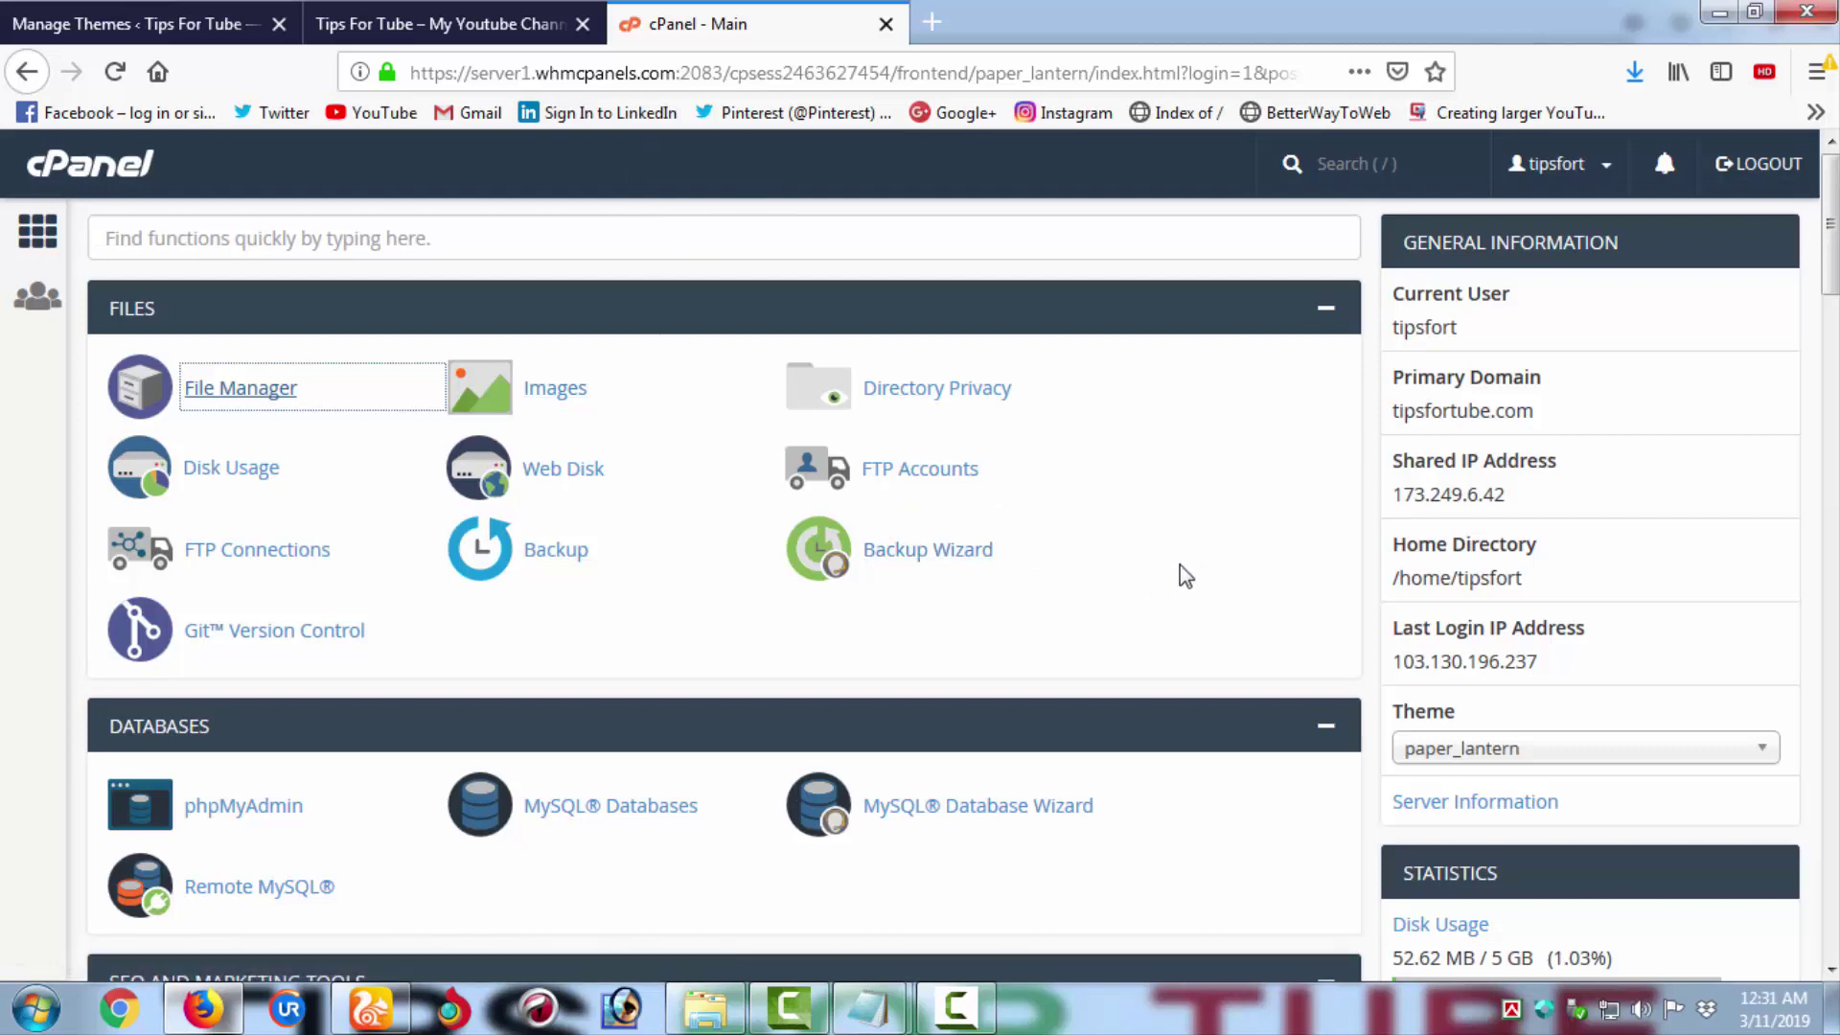
scroll(1142, 577, down, 12)
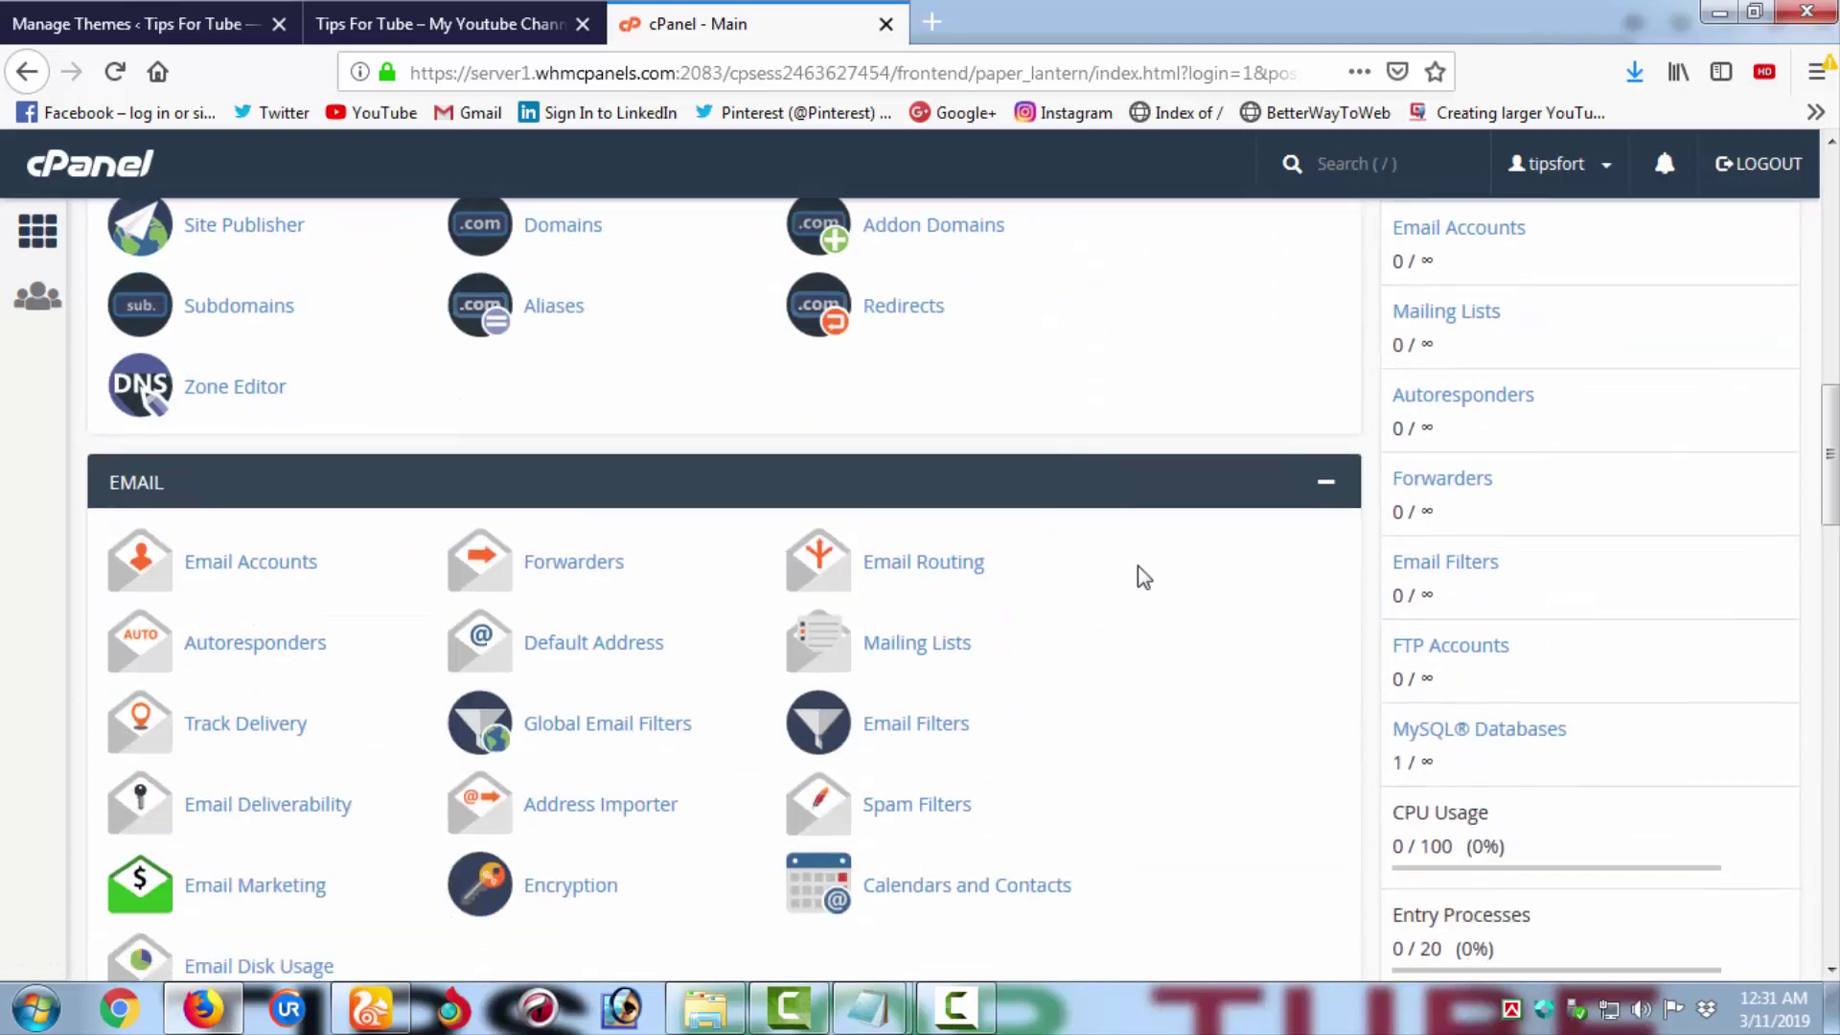
scroll(1142, 576, down, 9)
scroll(1140, 575, up, 20)
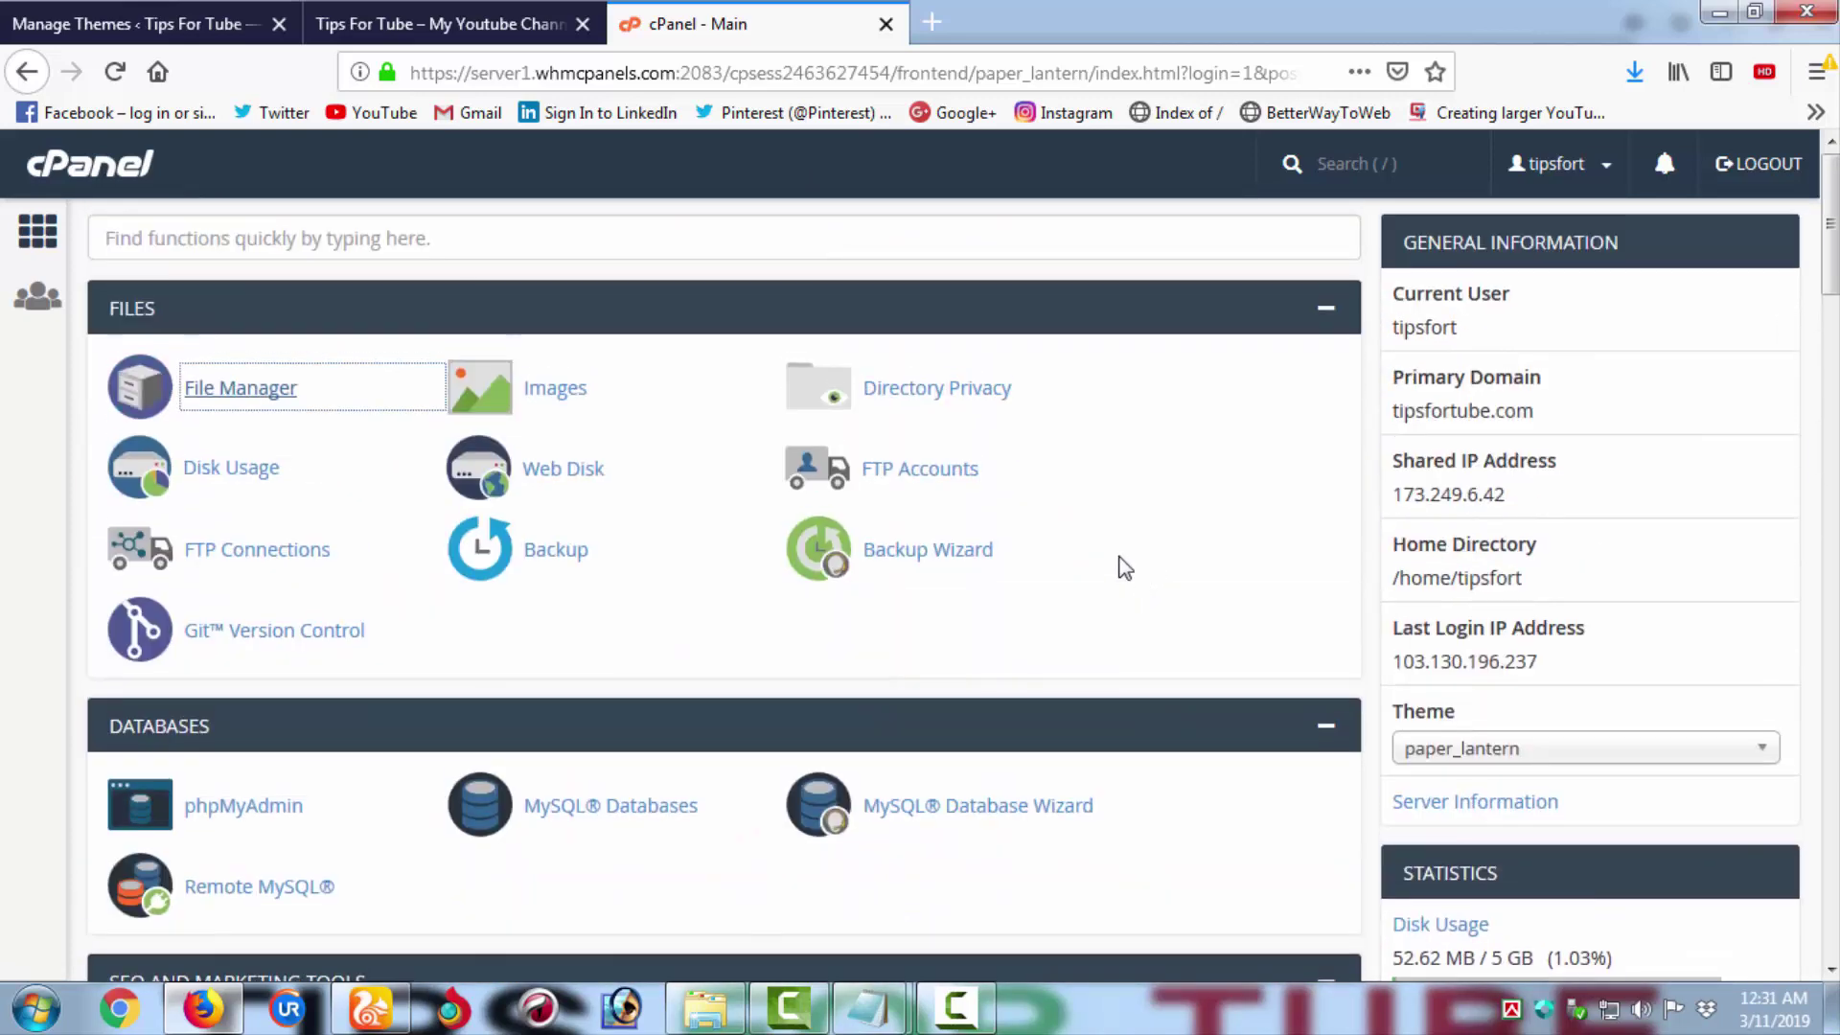
click(258, 401)
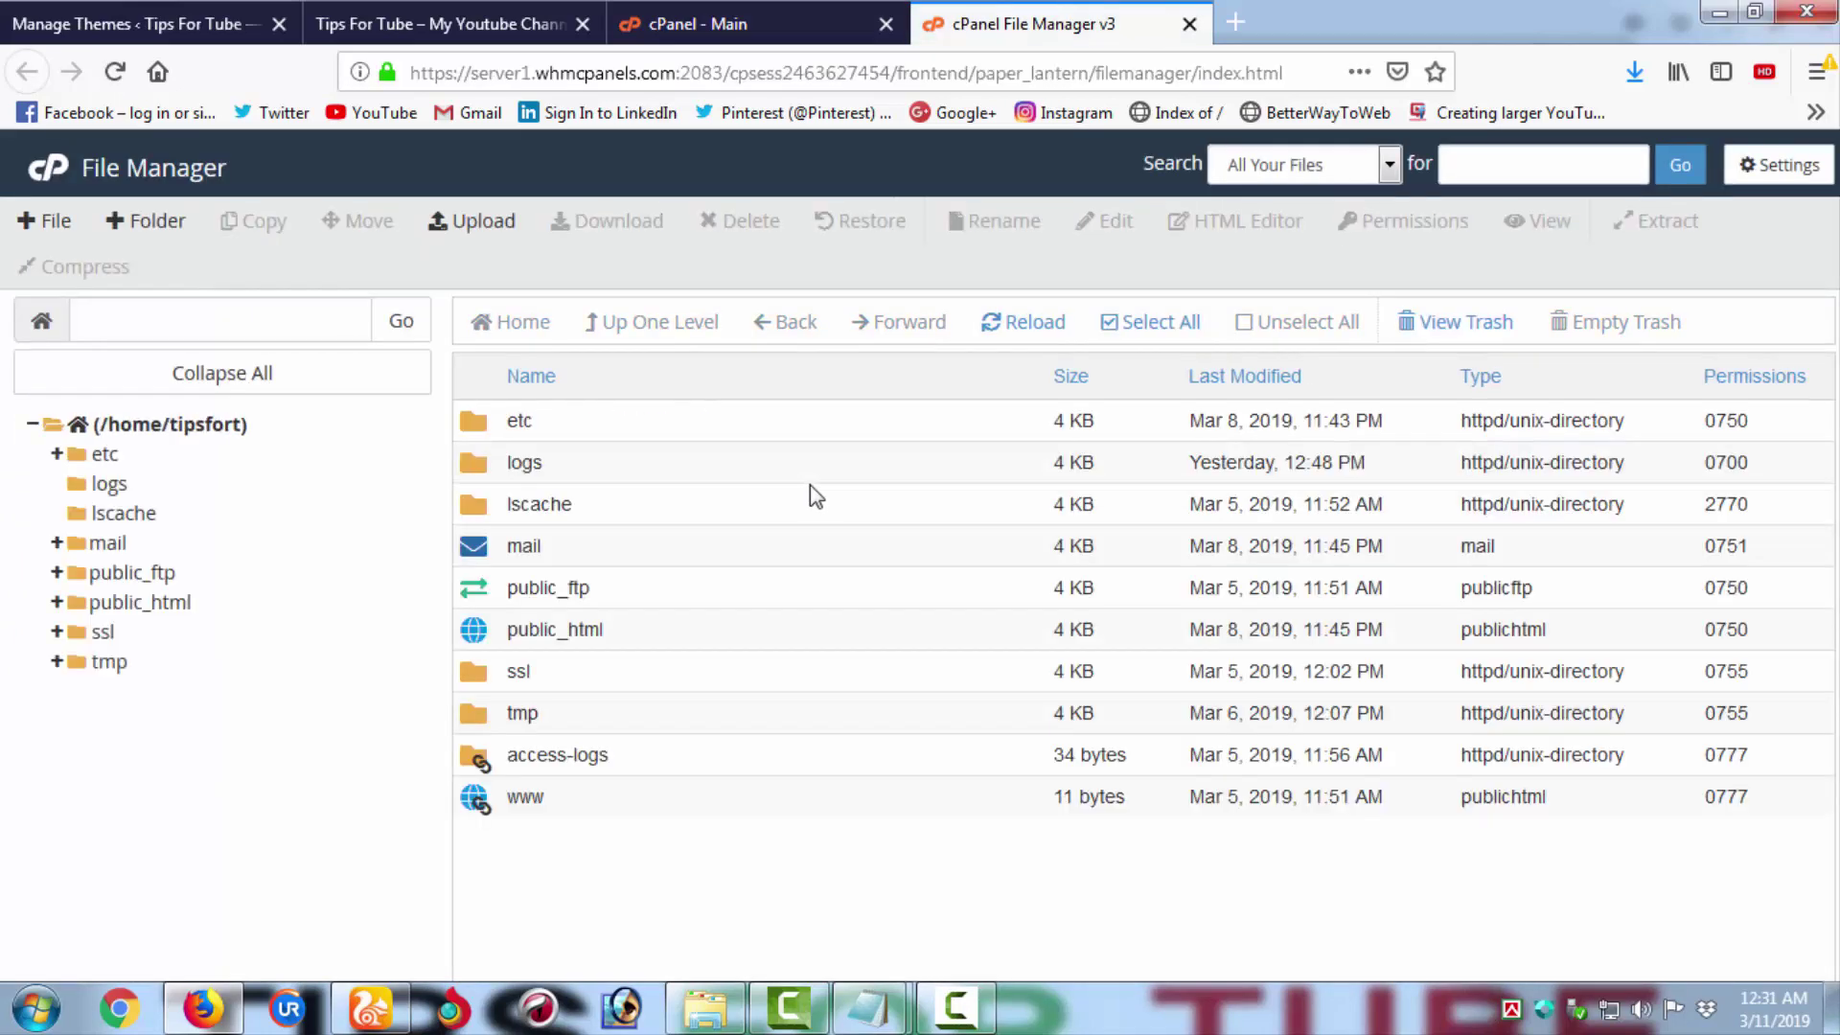
- Open the themes folder inside public_html/wp-content
click(179, 610)
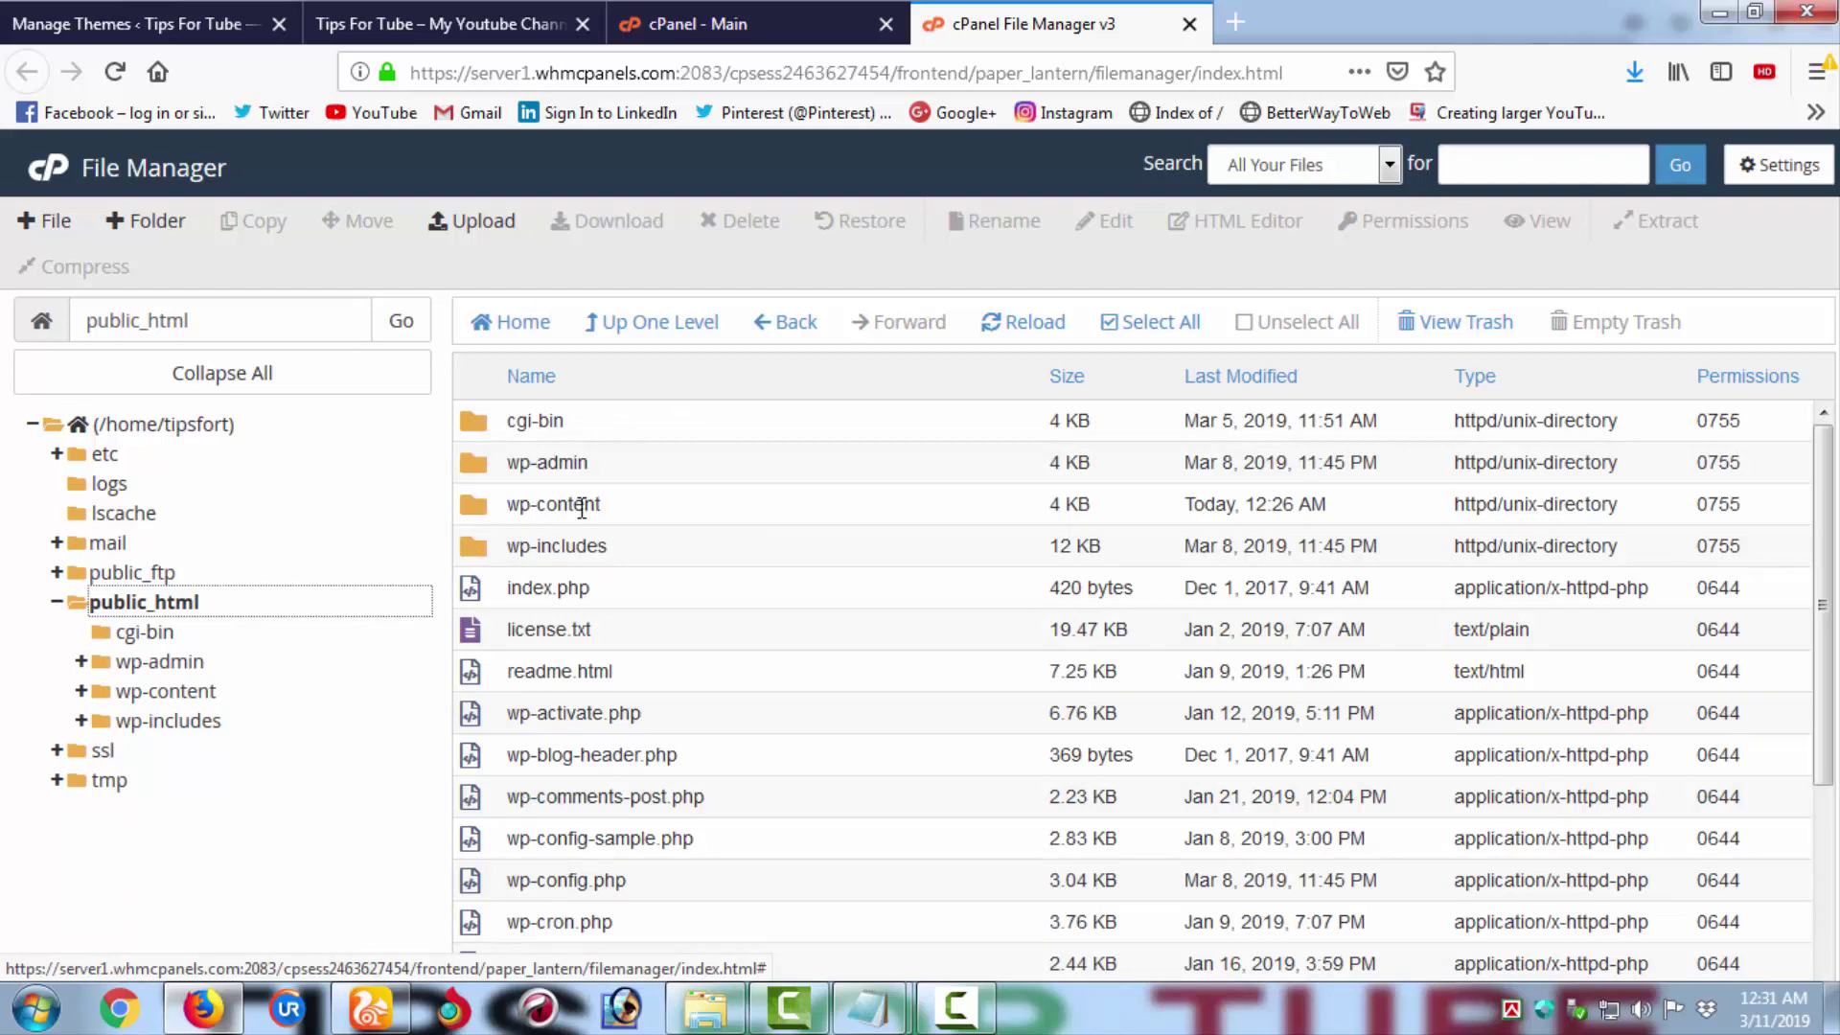
click(480, 506)
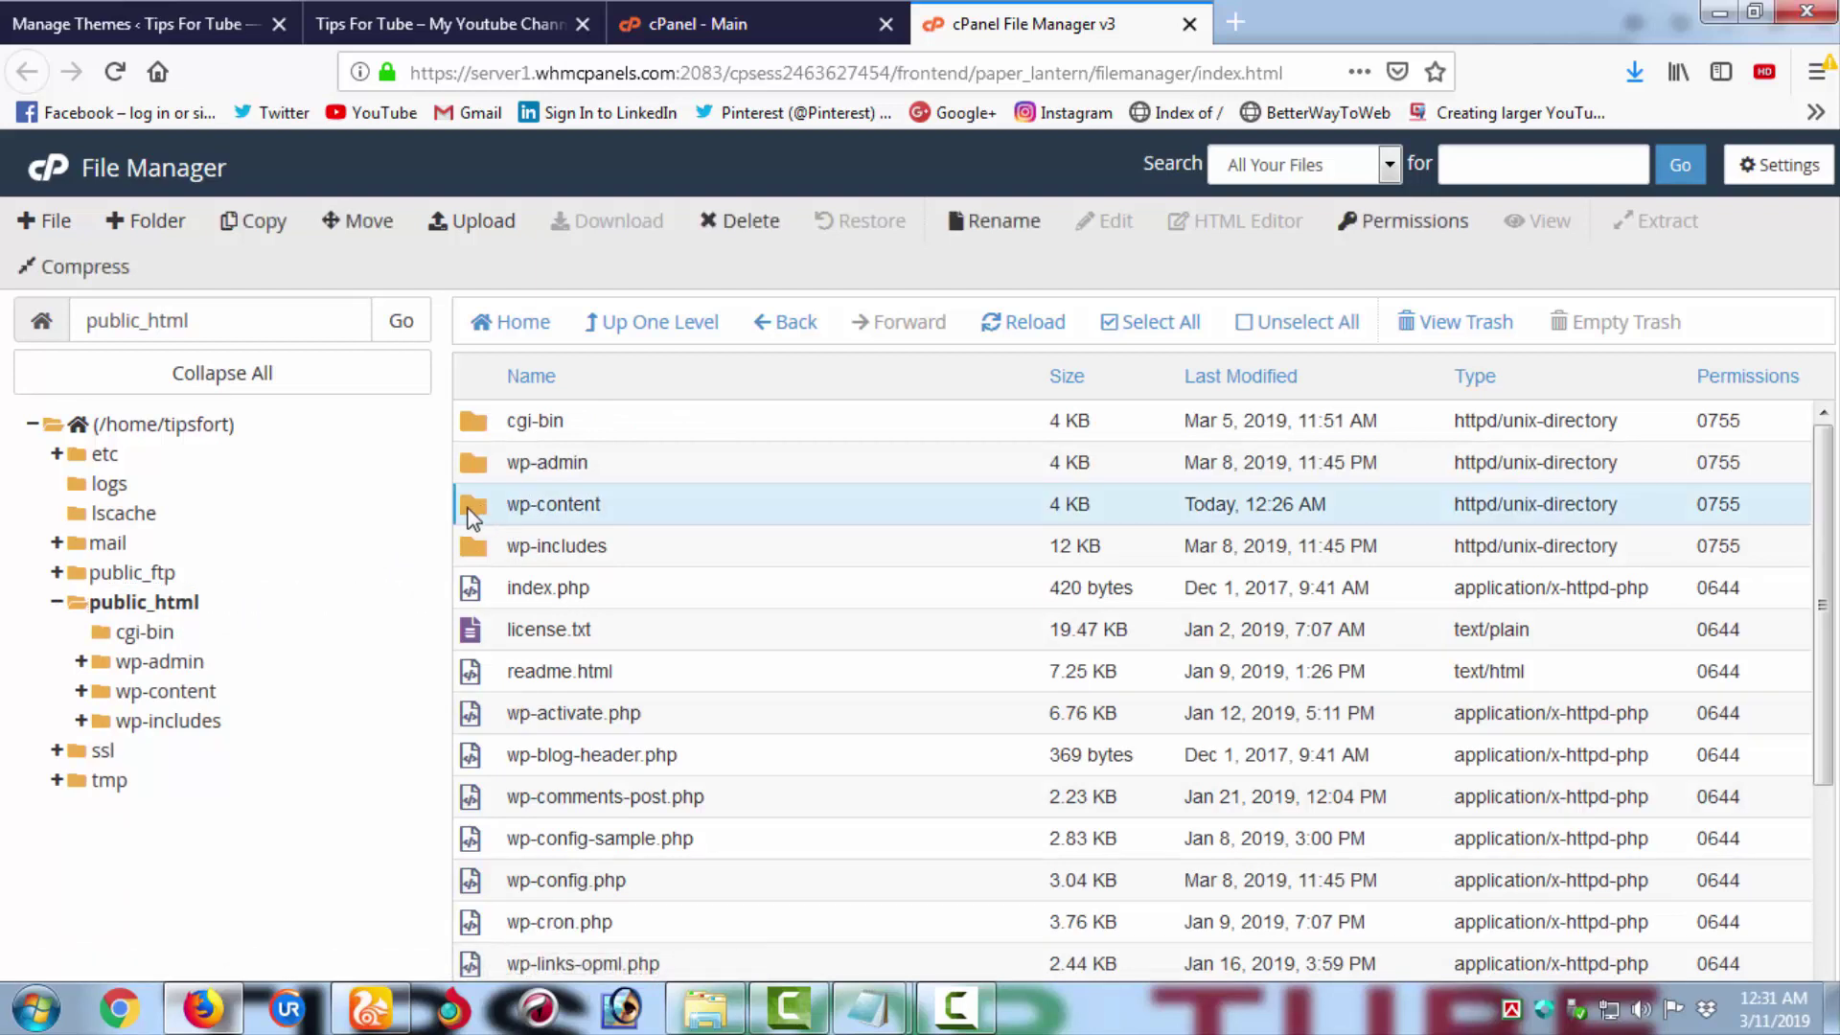
double_click(473, 518)
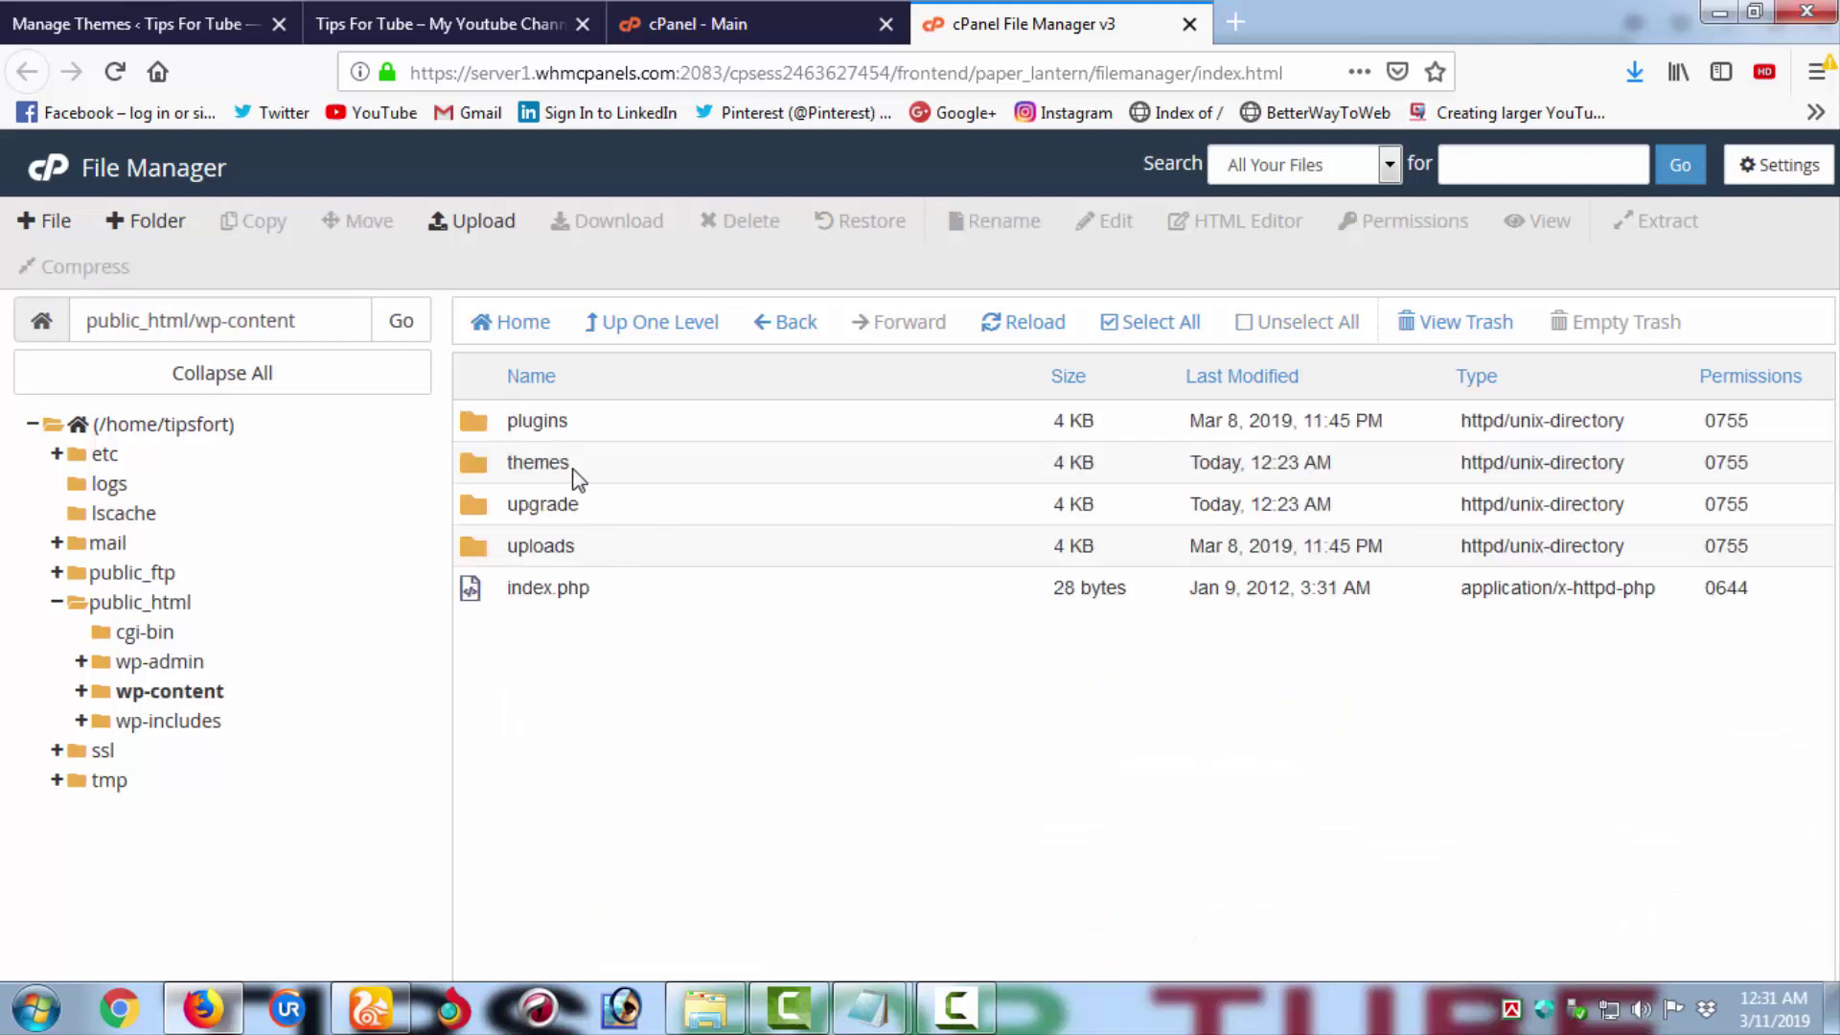
click(480, 459)
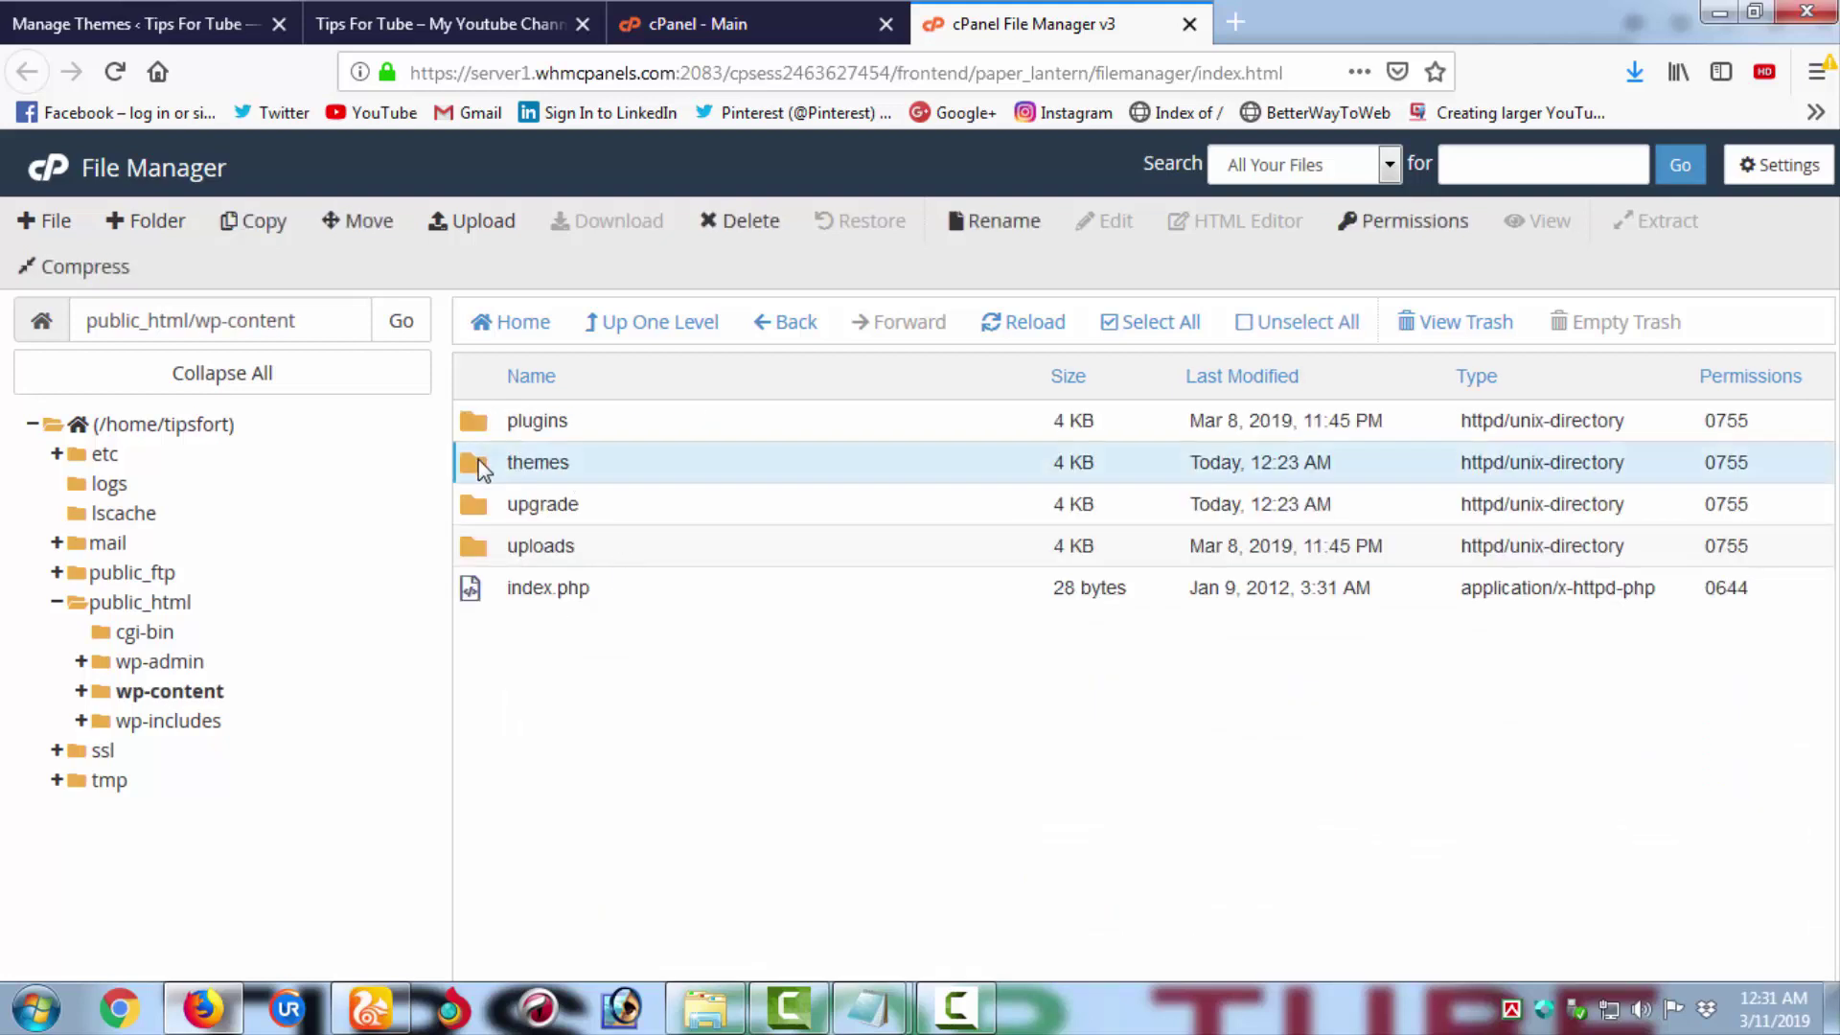
double_click(479, 459)
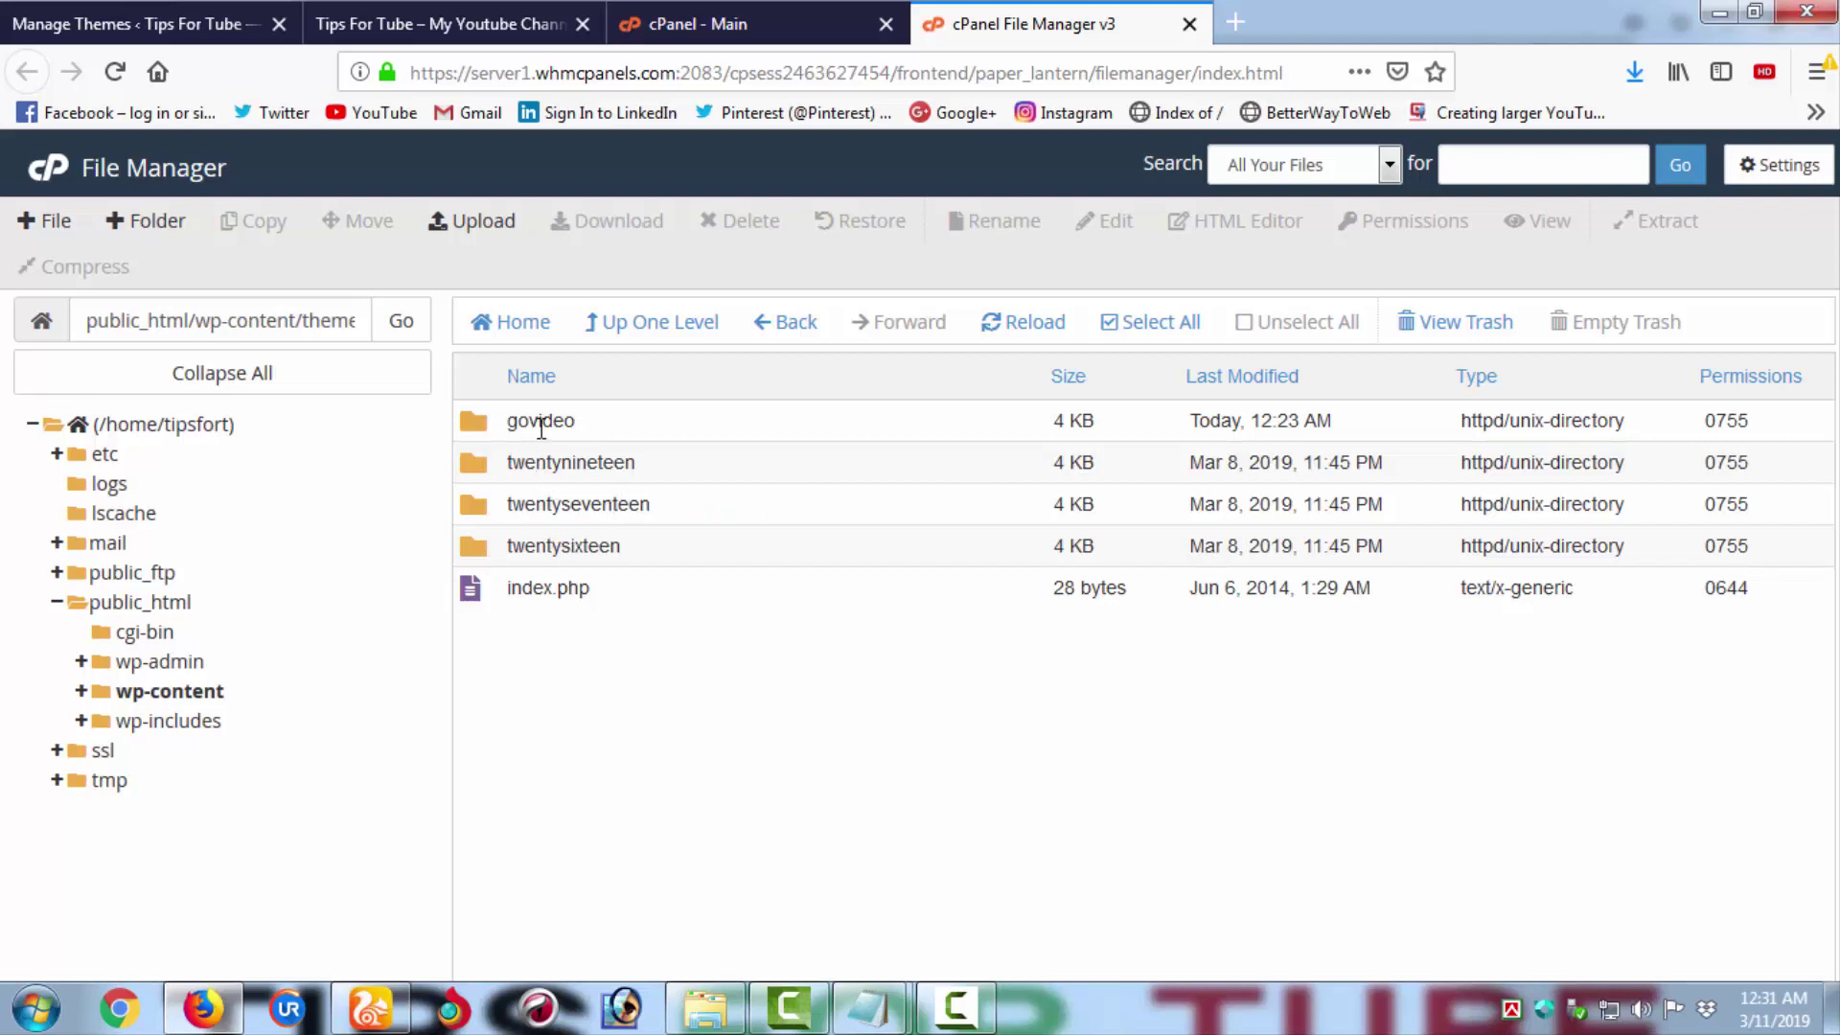
- Permanently delete the twentysixteen theme folder, skipping the trash
click(478, 552)
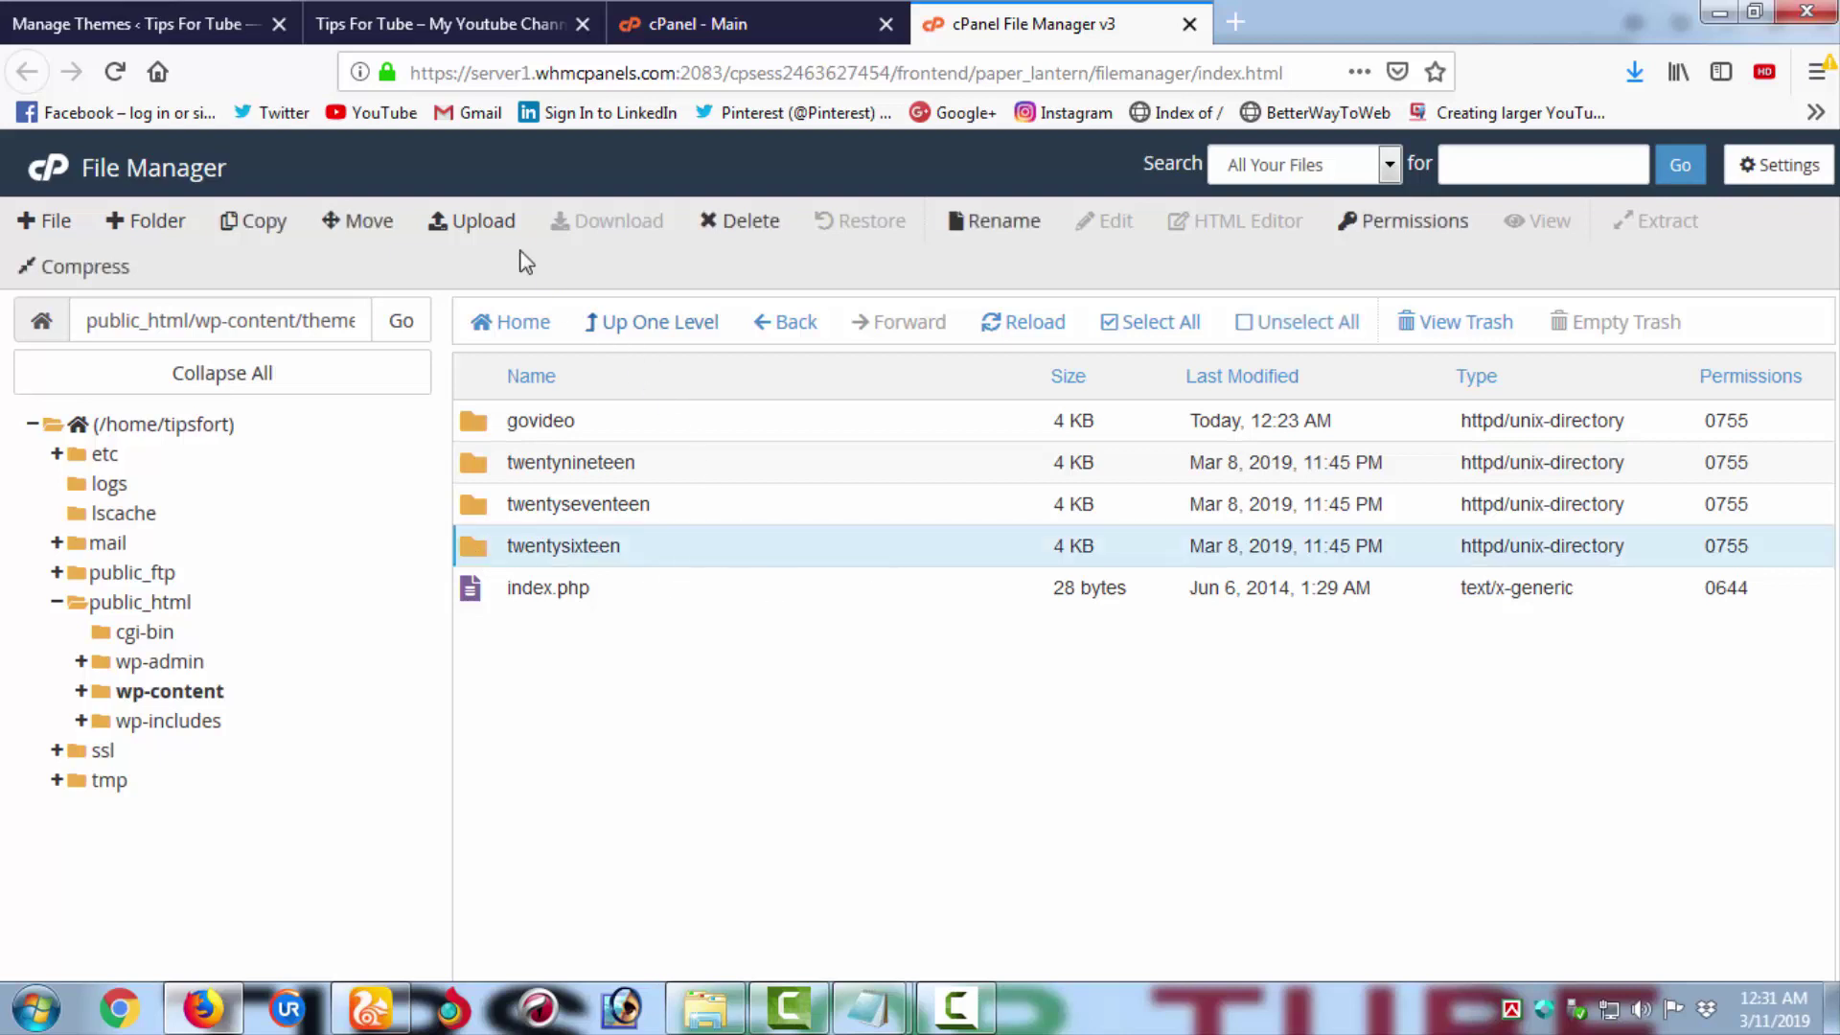
click(747, 228)
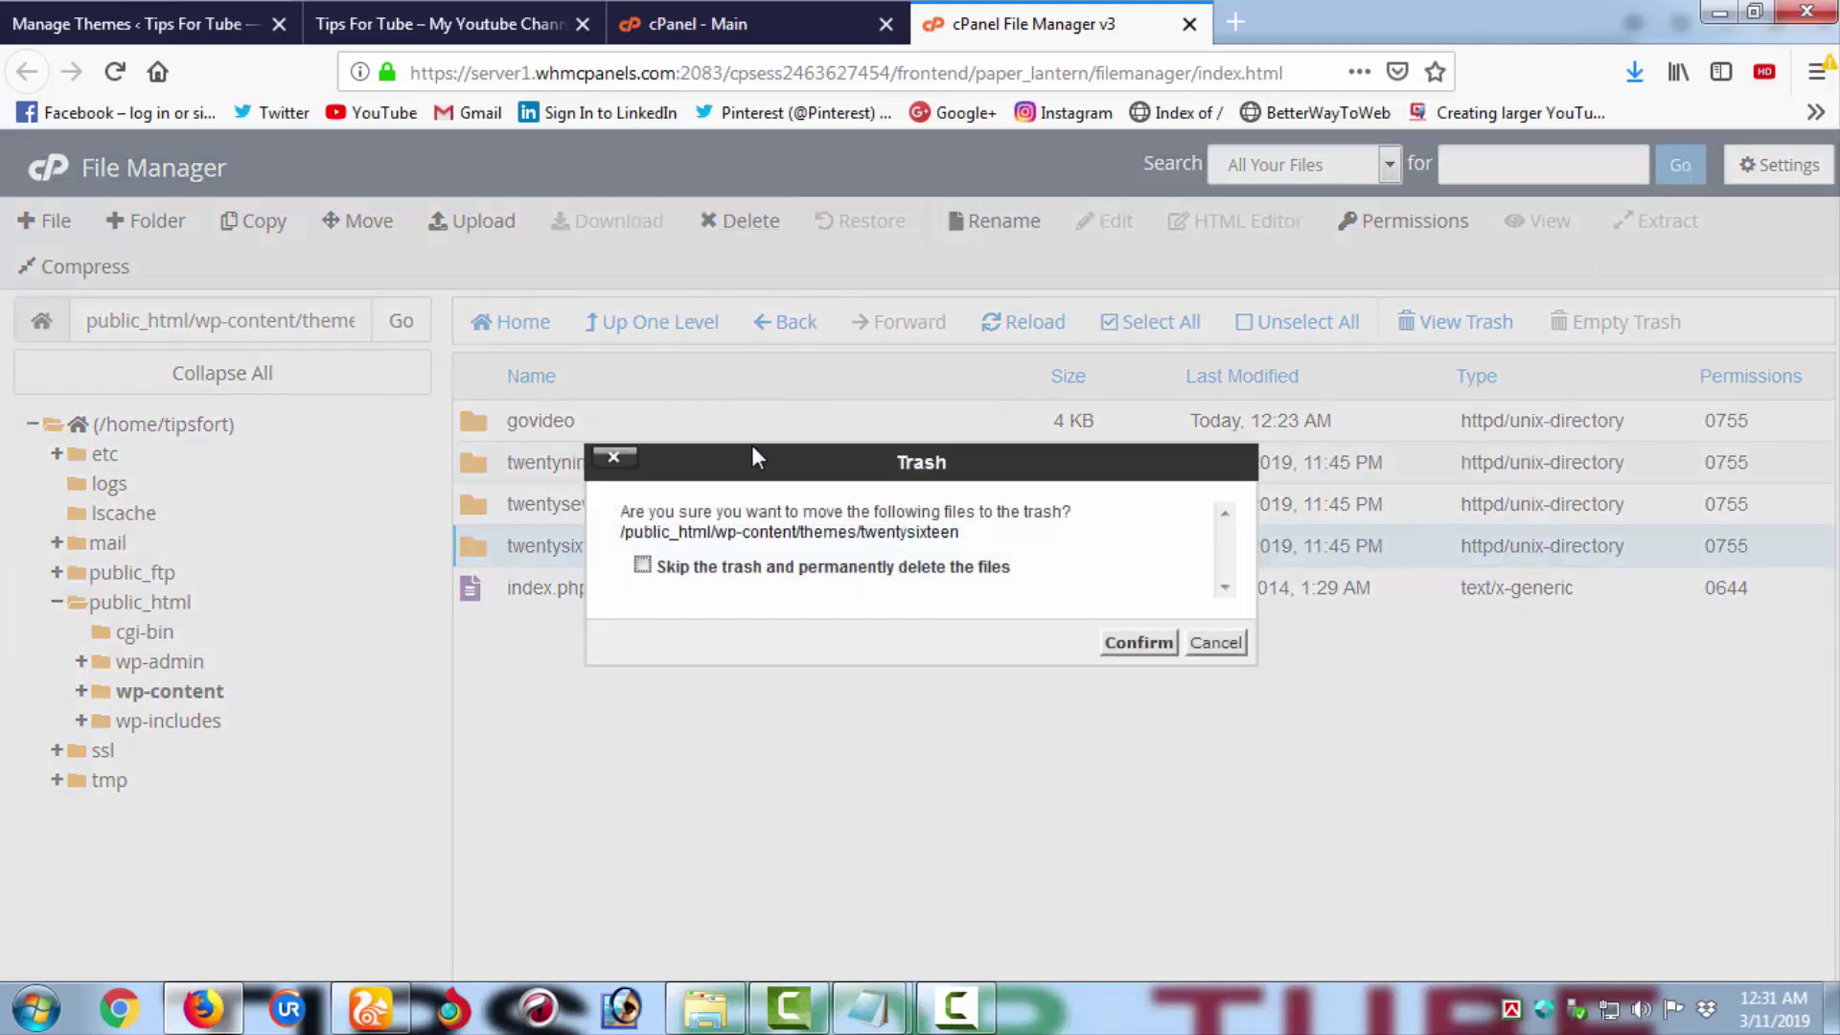
click(769, 569)
click(1137, 643)
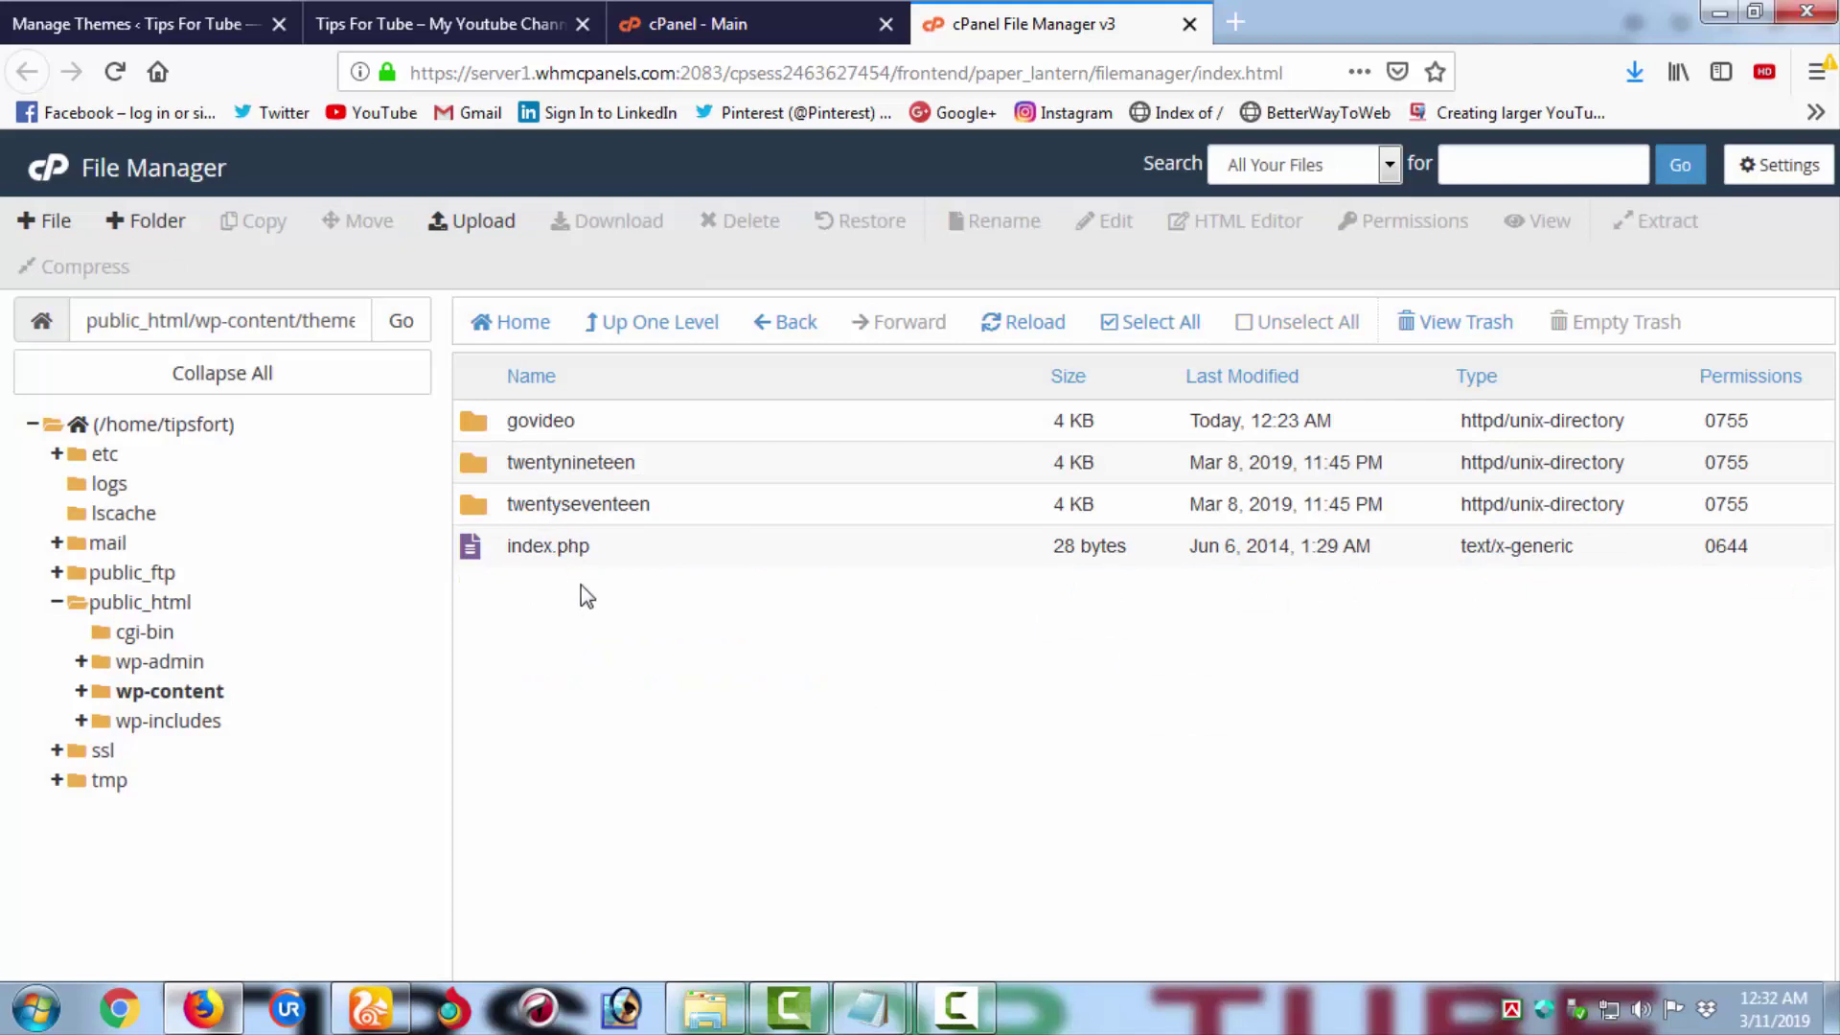
- Reopen the installed themes in WordPress to check the list after the deletion, and return to the cPanel File Manager
click(182, 23)
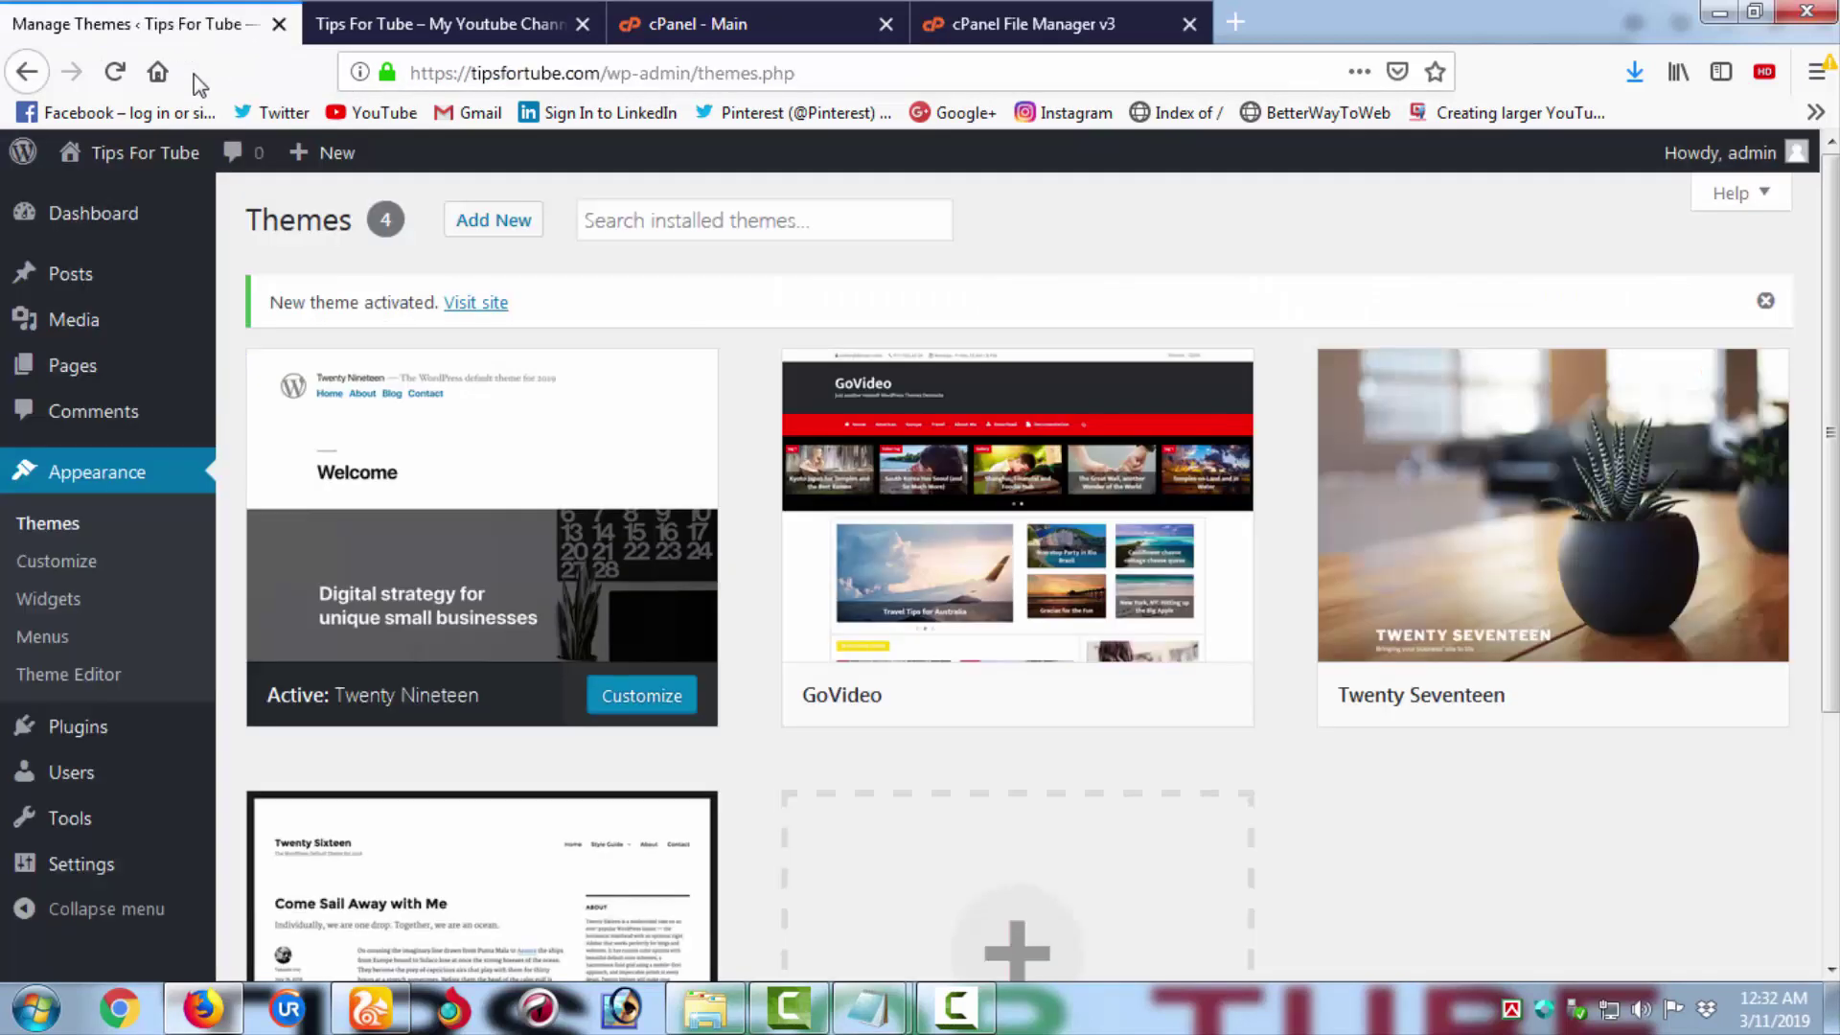
click(100, 222)
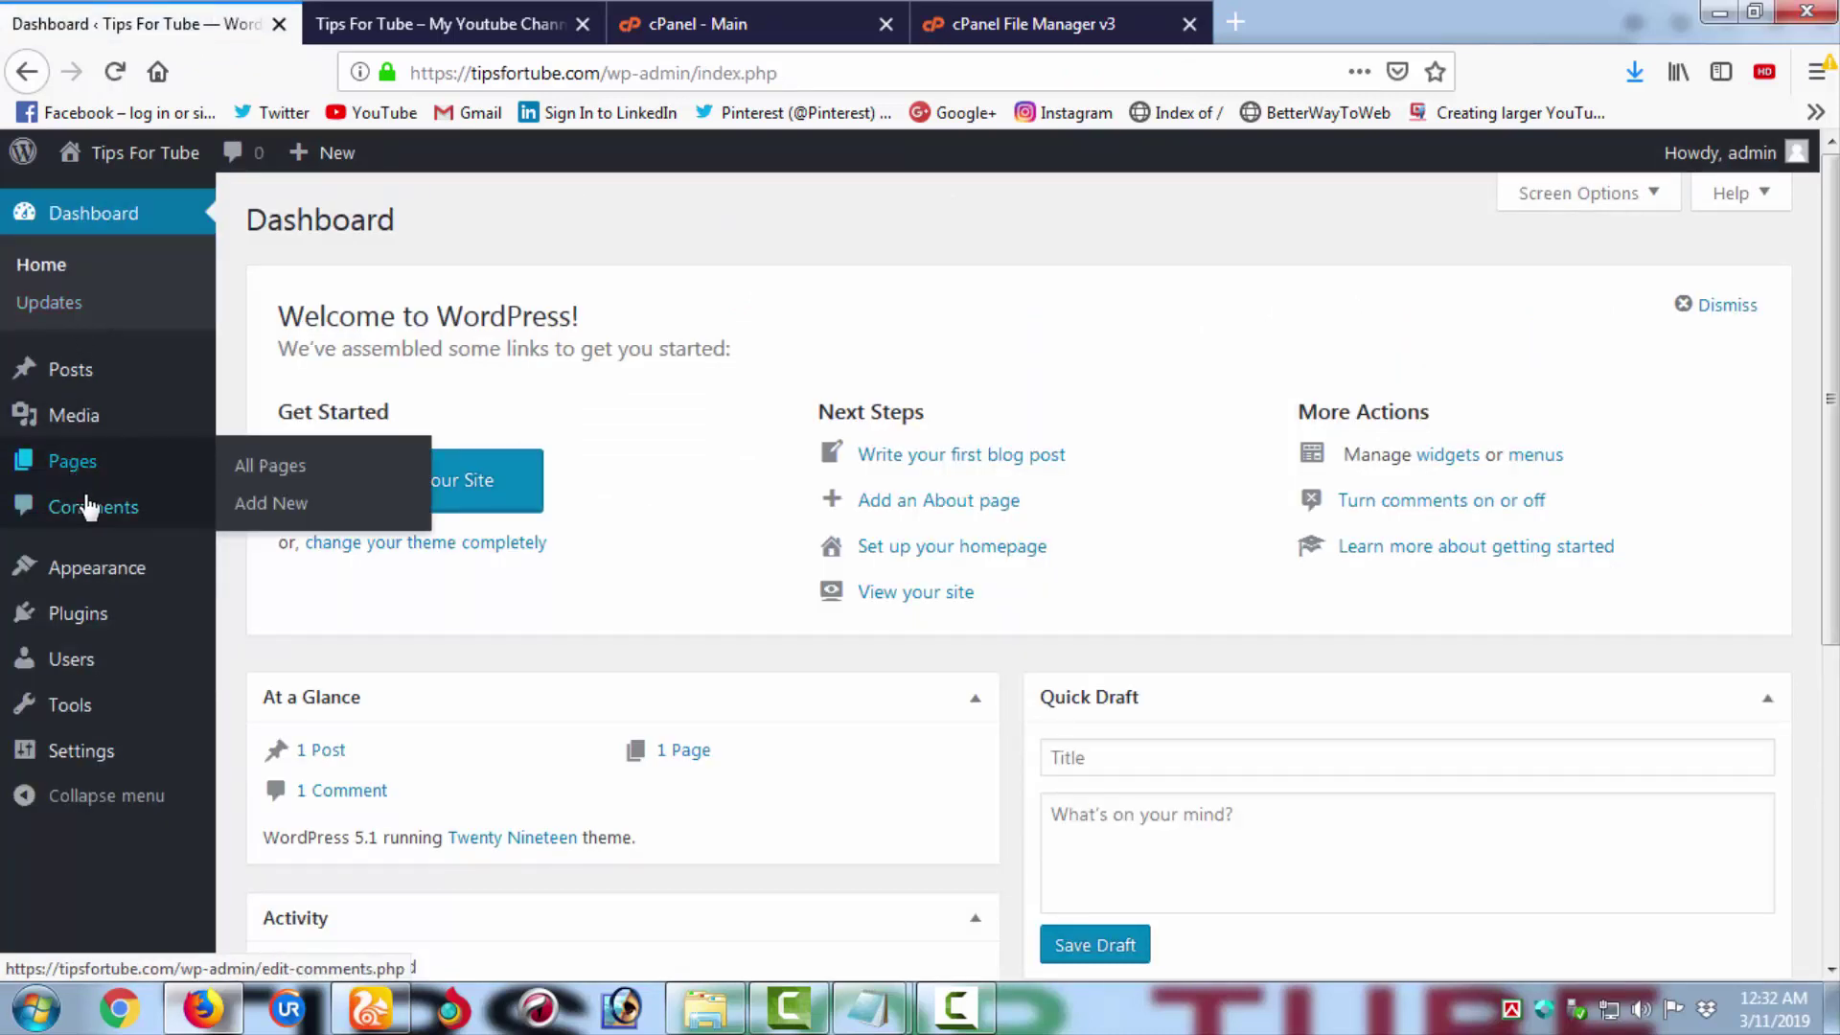
mouse_move(85, 574)
click(253, 574)
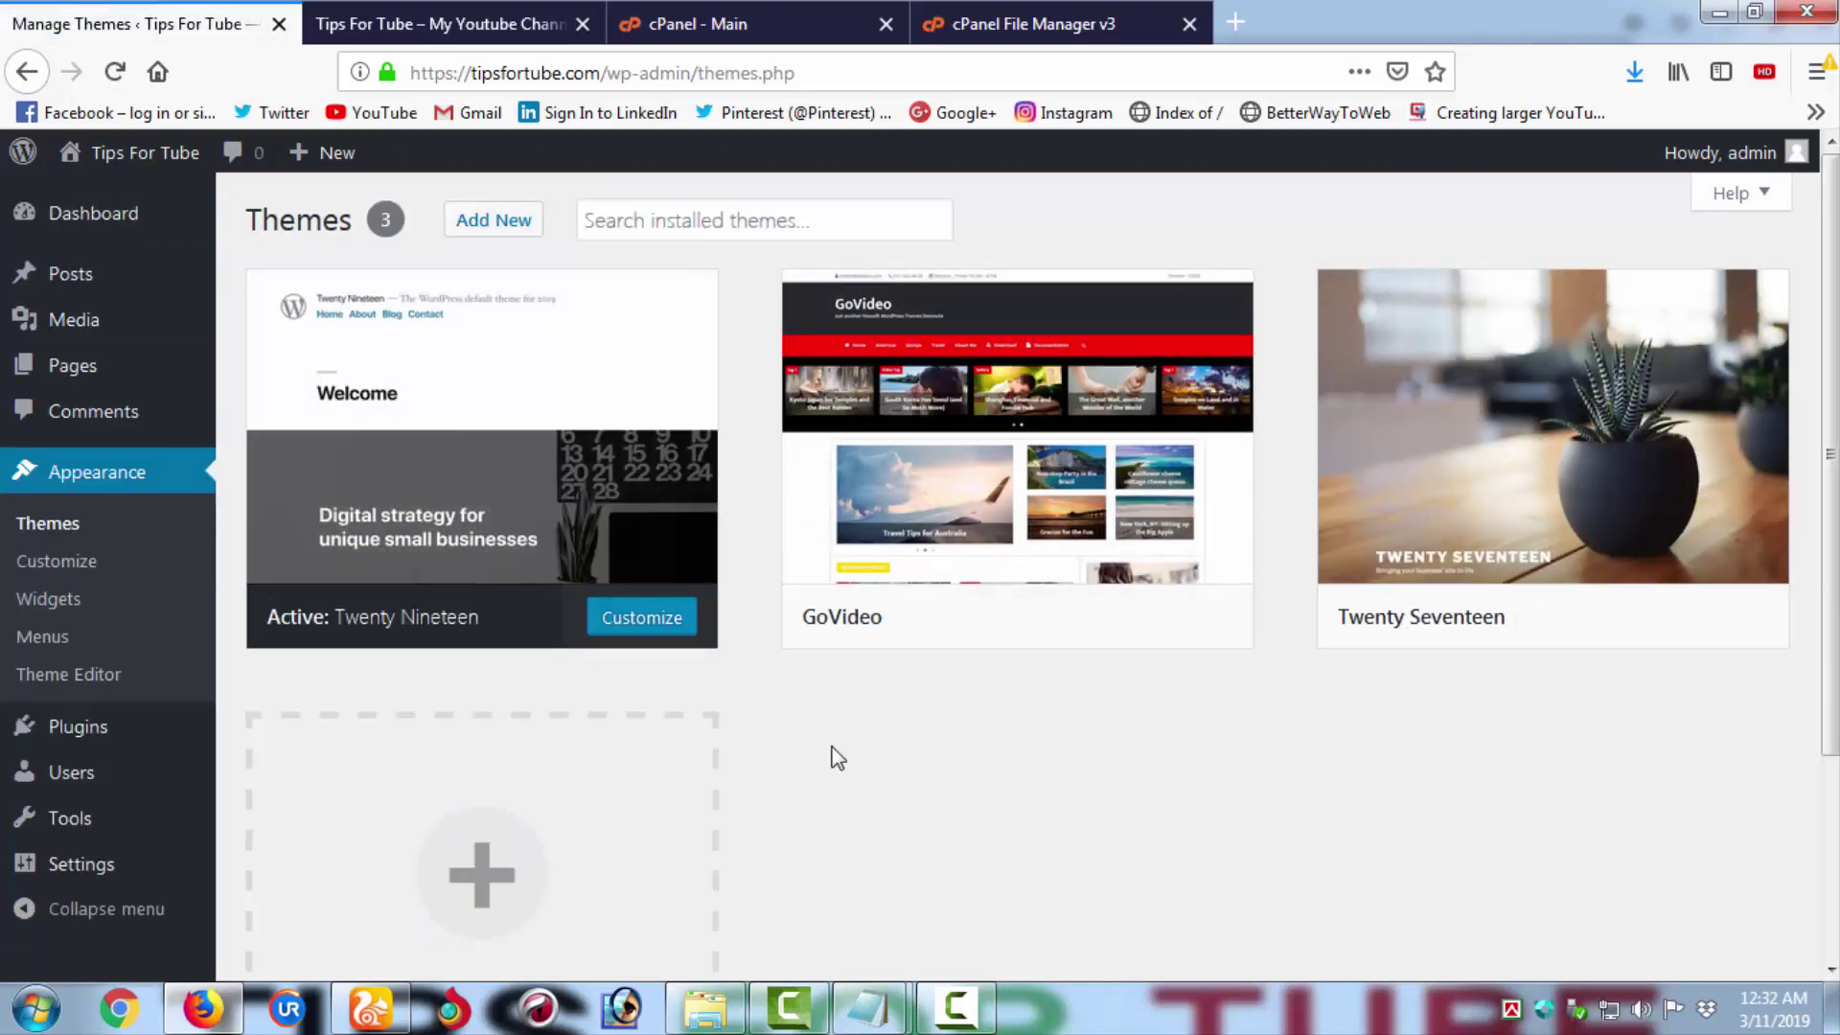
mouse_move(1425, 518)
click(1011, 23)
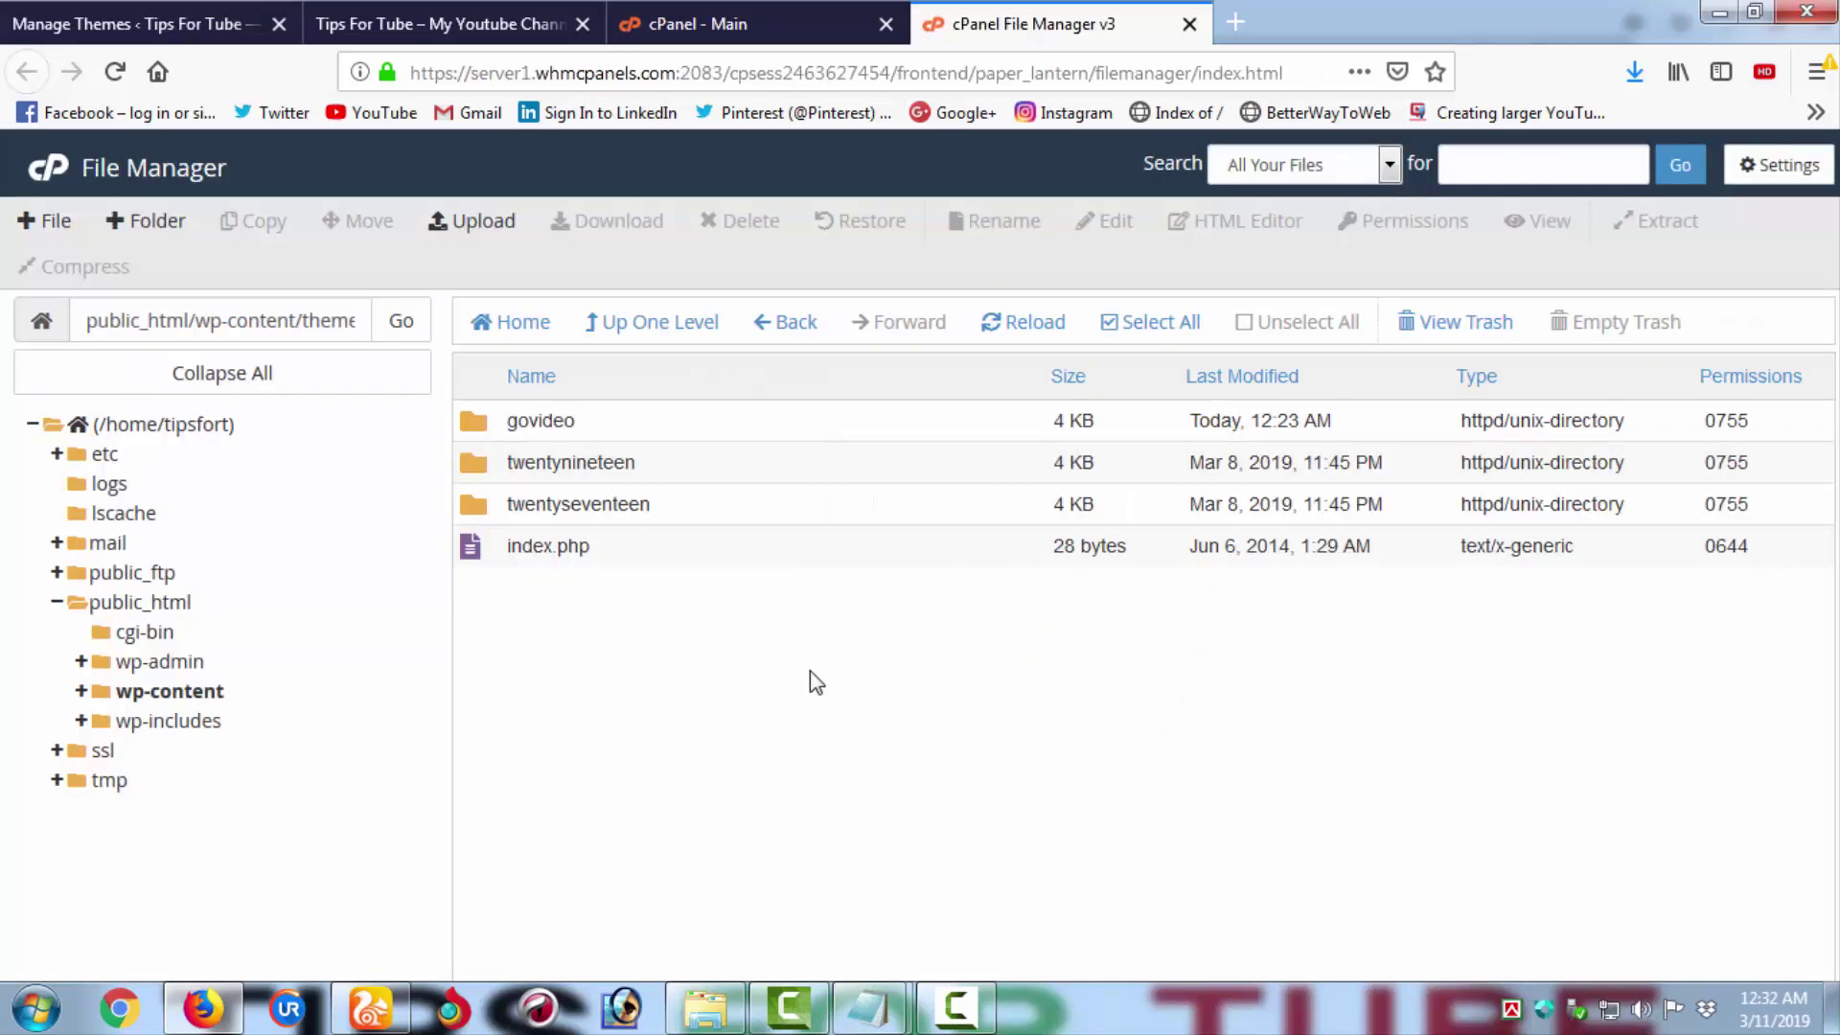